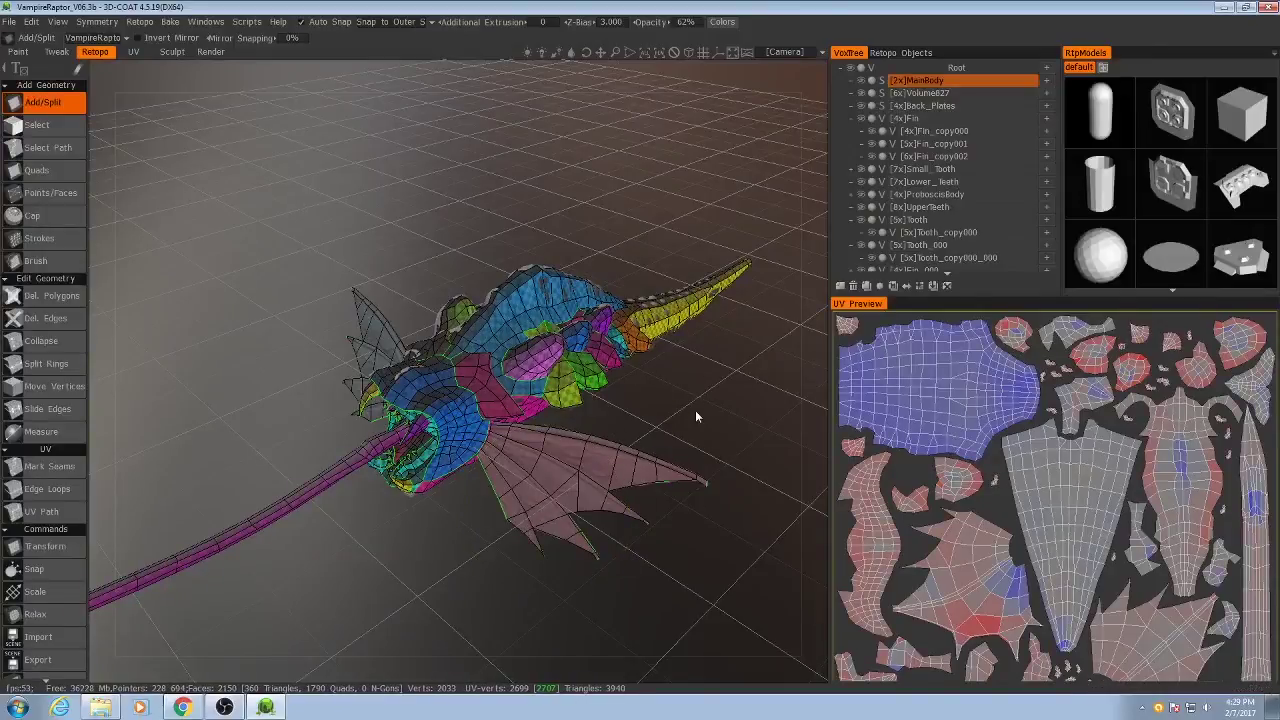
Examine the creature's retopology mesh from several angles and frame its complete UV layout.
drag(667, 417, 652, 437)
right_drag(652, 437, 654, 485)
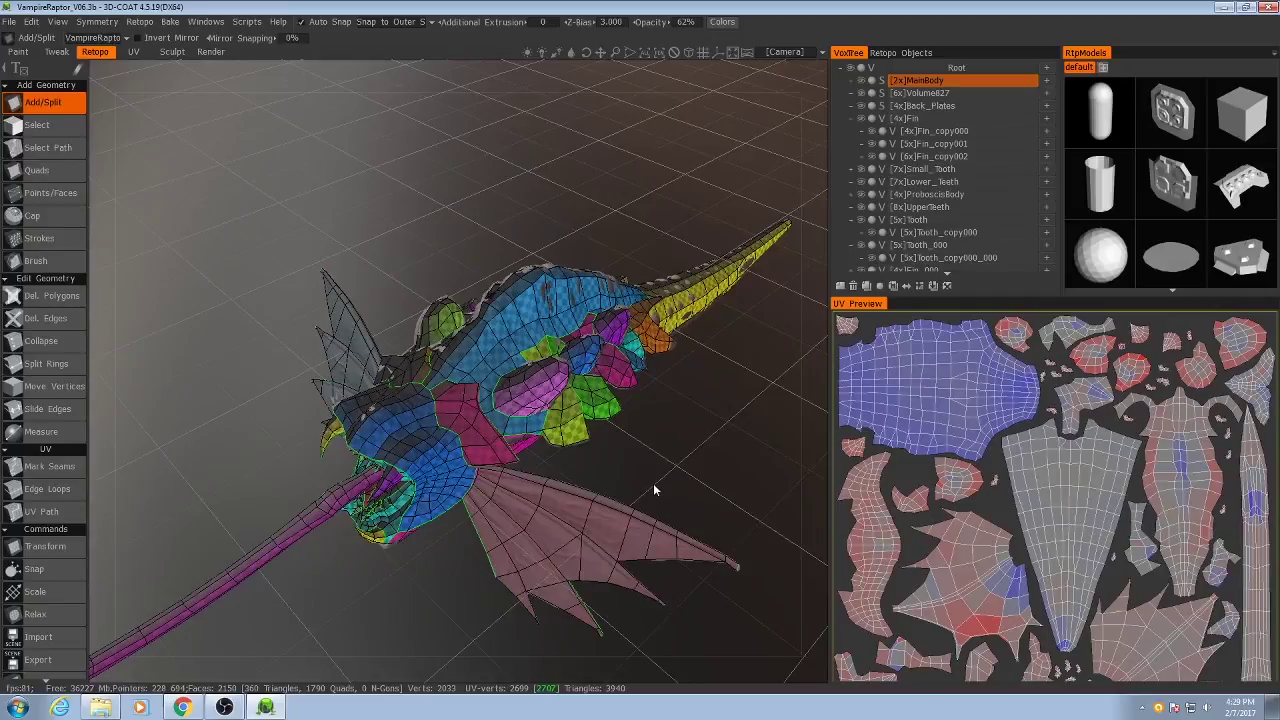
drag(655, 490, 614, 434)
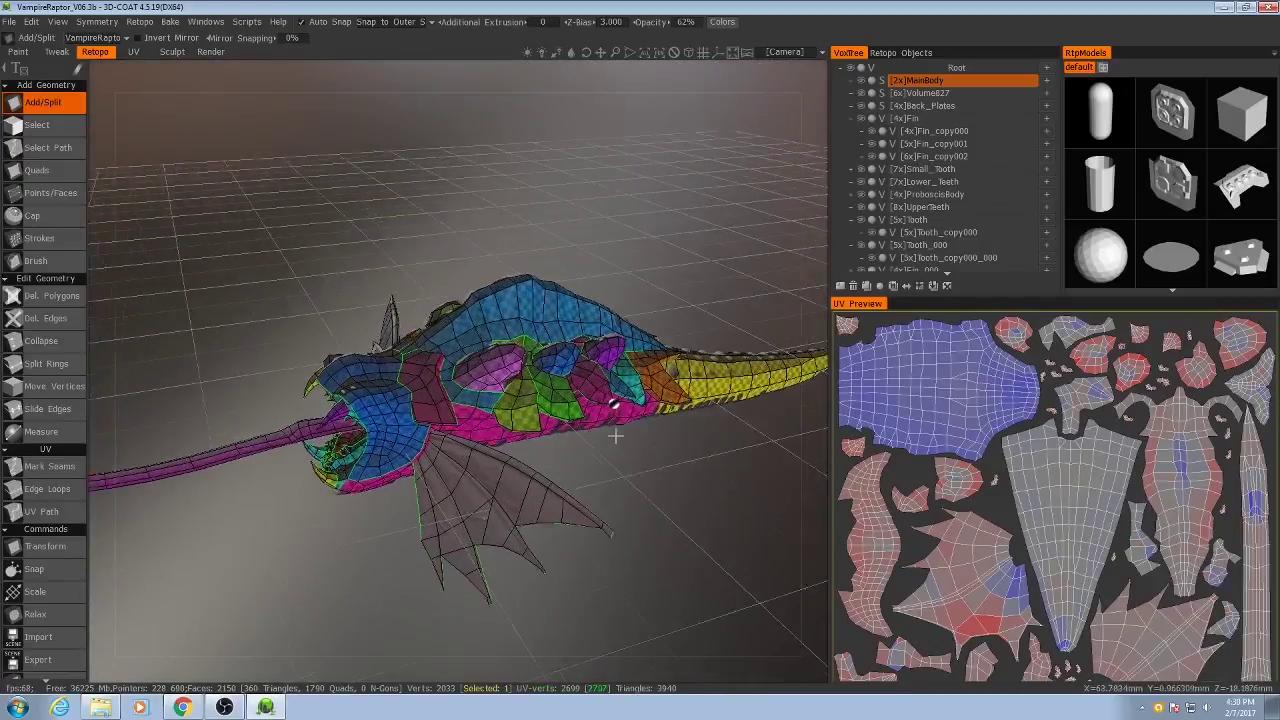
right_drag(614, 434, 622, 436)
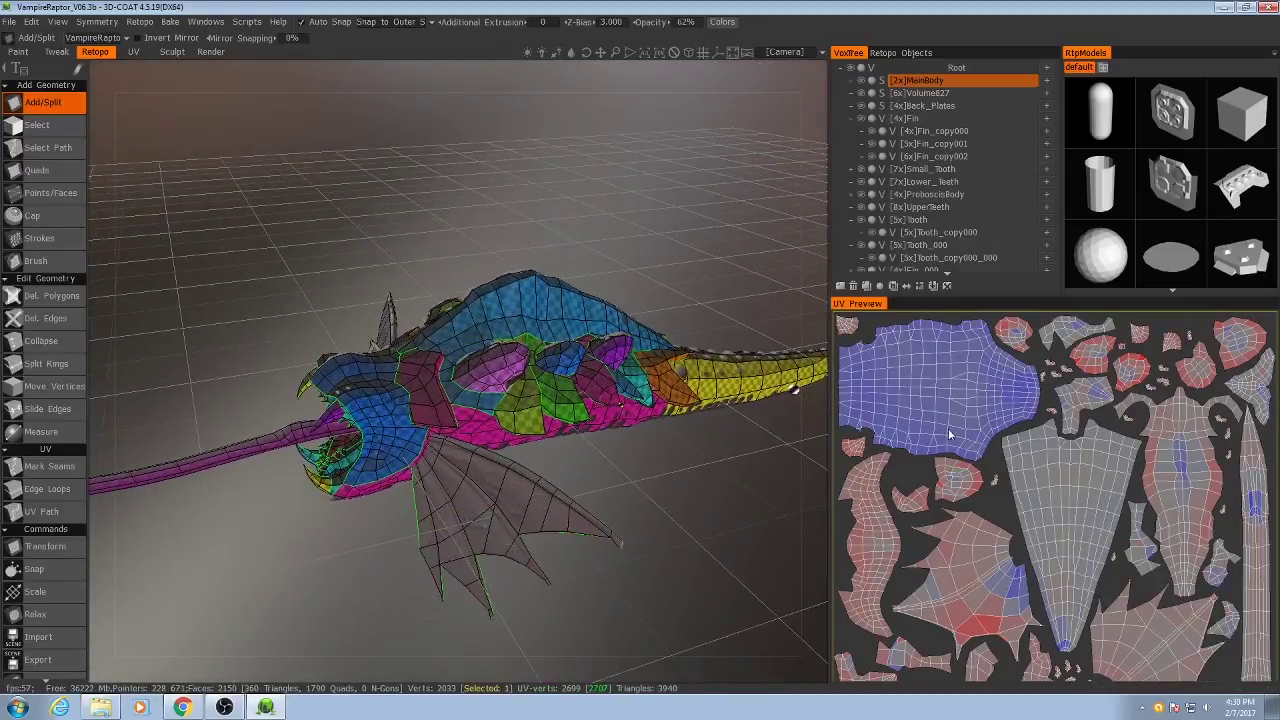
mouse_move(640, 490)
mouse_down()
mouse_move(662, 511)
mouse_move(614, 452)
mouse_move(614, 489)
mouse_move(629, 496)
mouse_up()
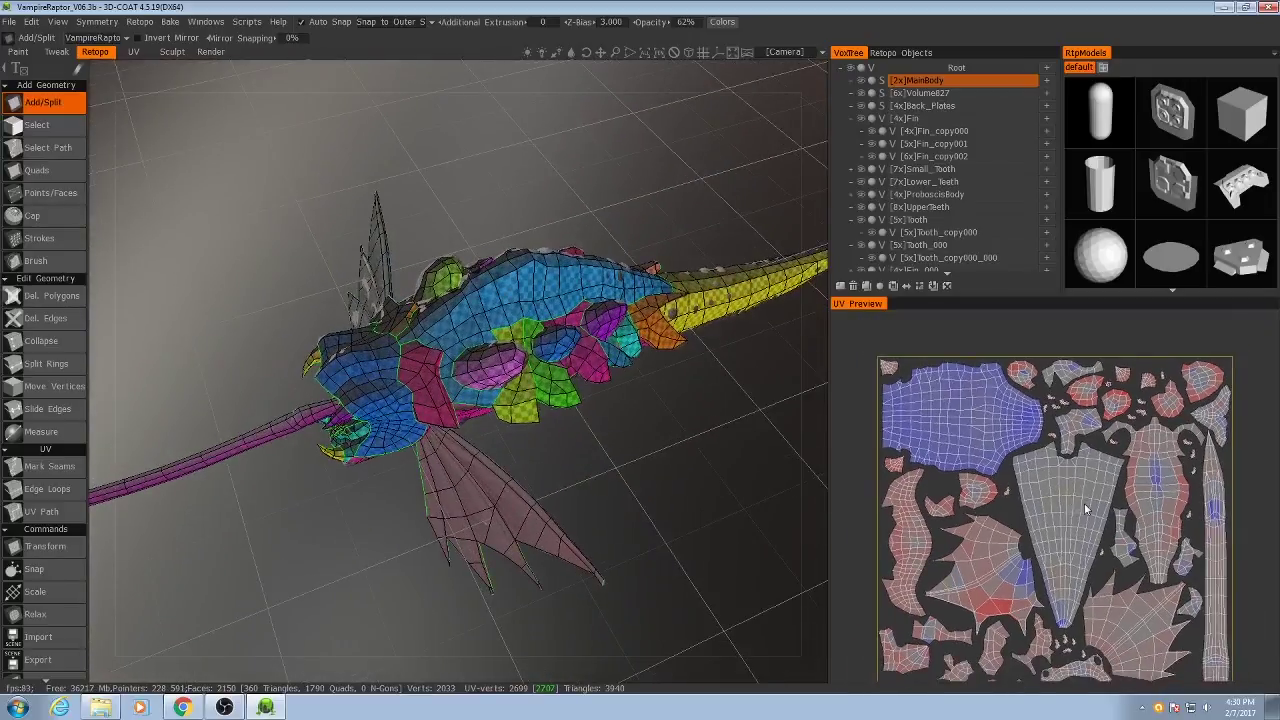
scroll(1018, 447, down, 2)
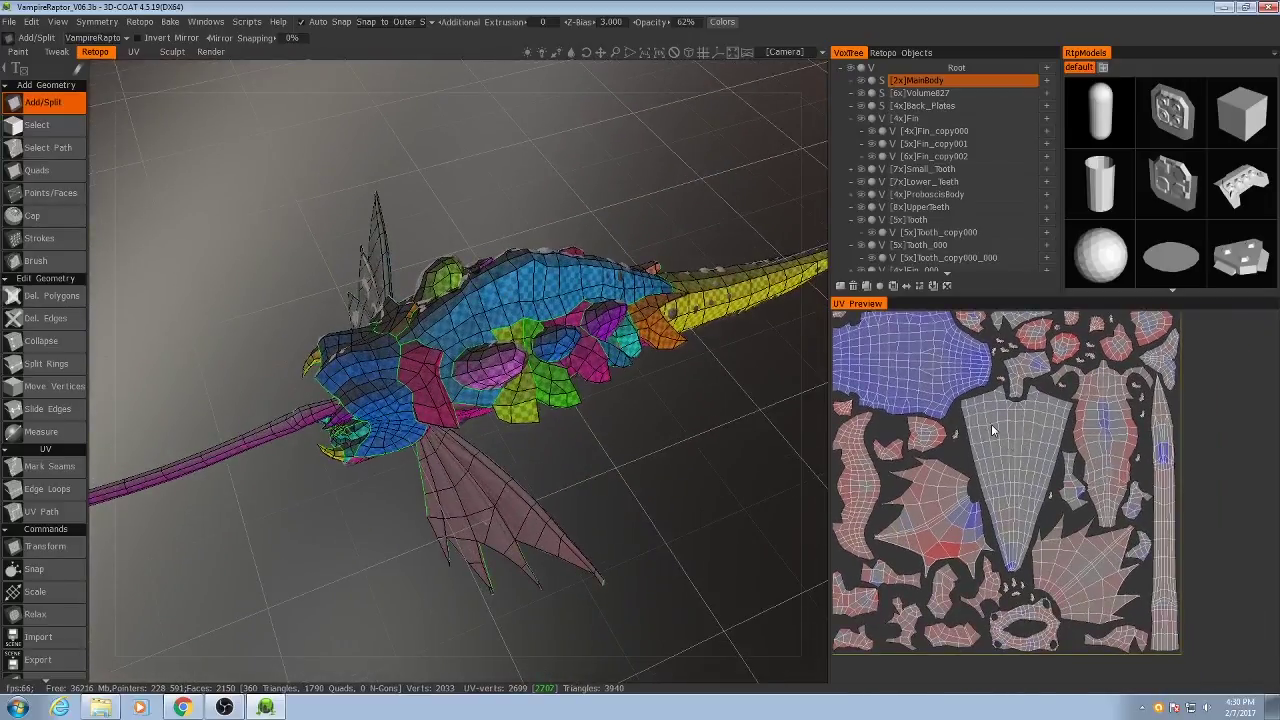
middle_drag(982, 399, 1020, 474)
scroll(1034, 488, down, 2)
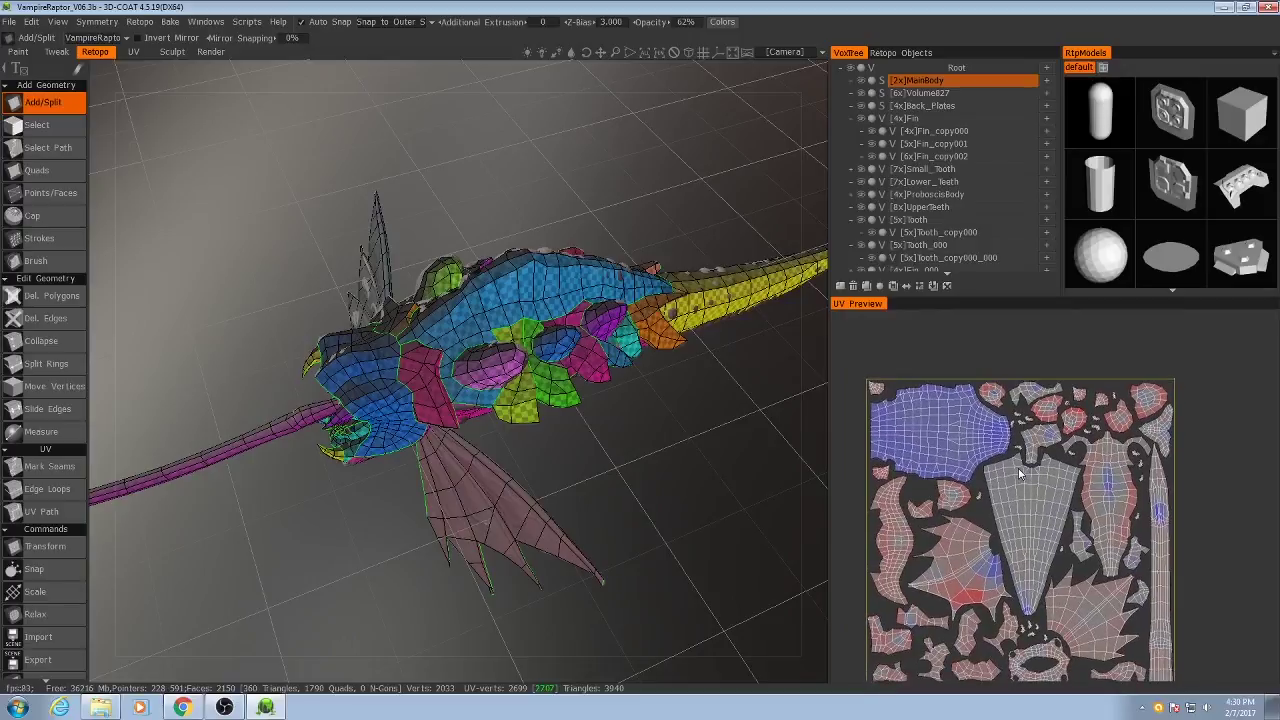
middle_drag(1078, 472, 1062, 427)
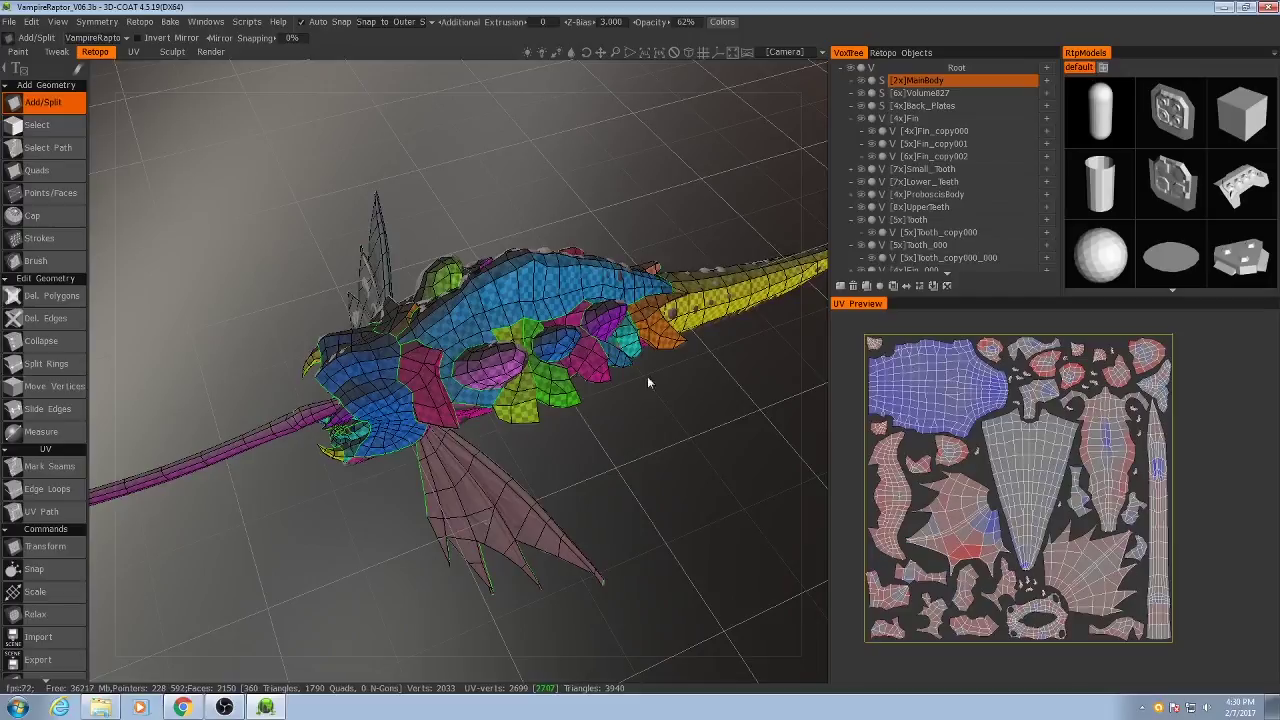
middle_drag(571, 388, 585, 470)
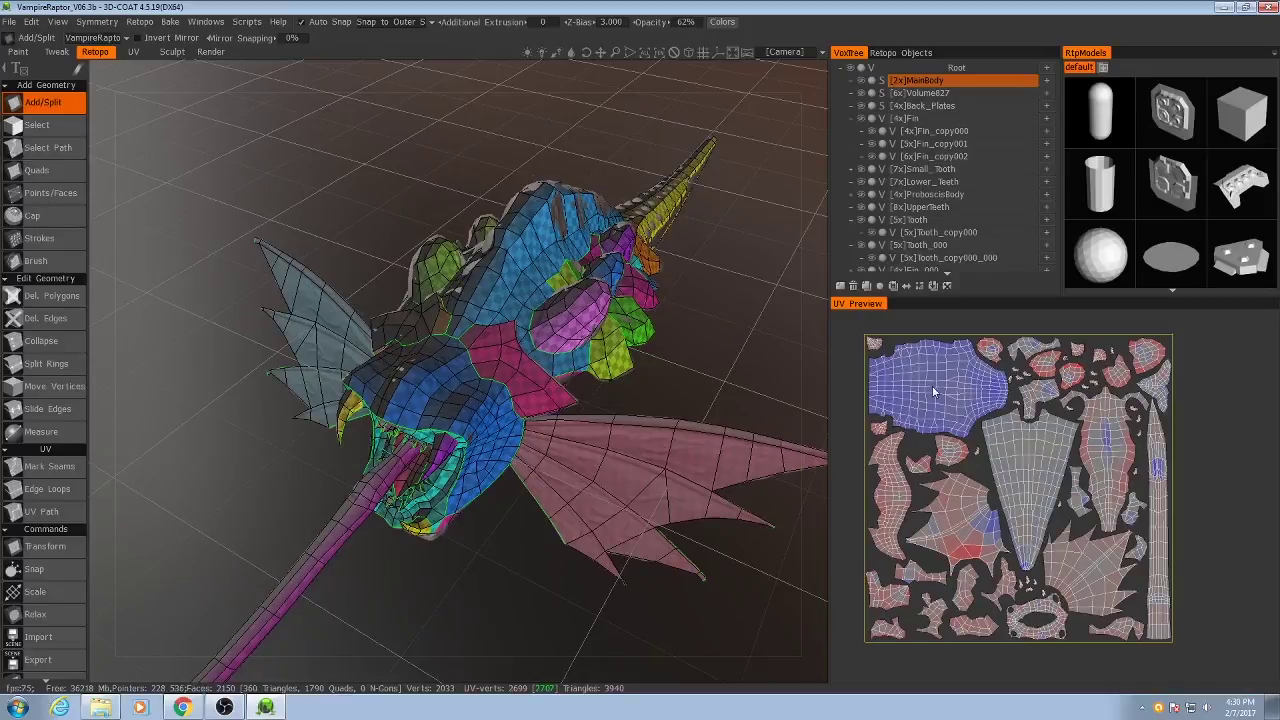
middle_drag(740, 510, 706, 483)
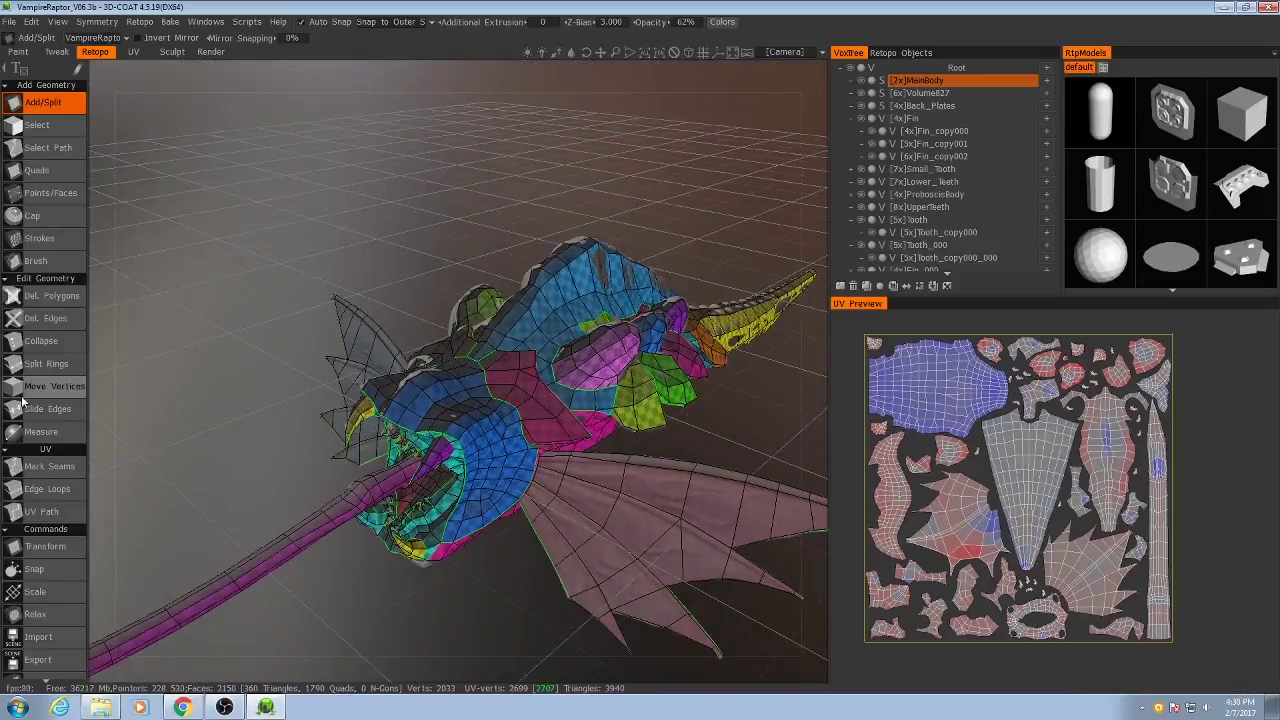
Activate Mark Seams and select the UV islands of both fins and the long proboscis.
click(44, 469)
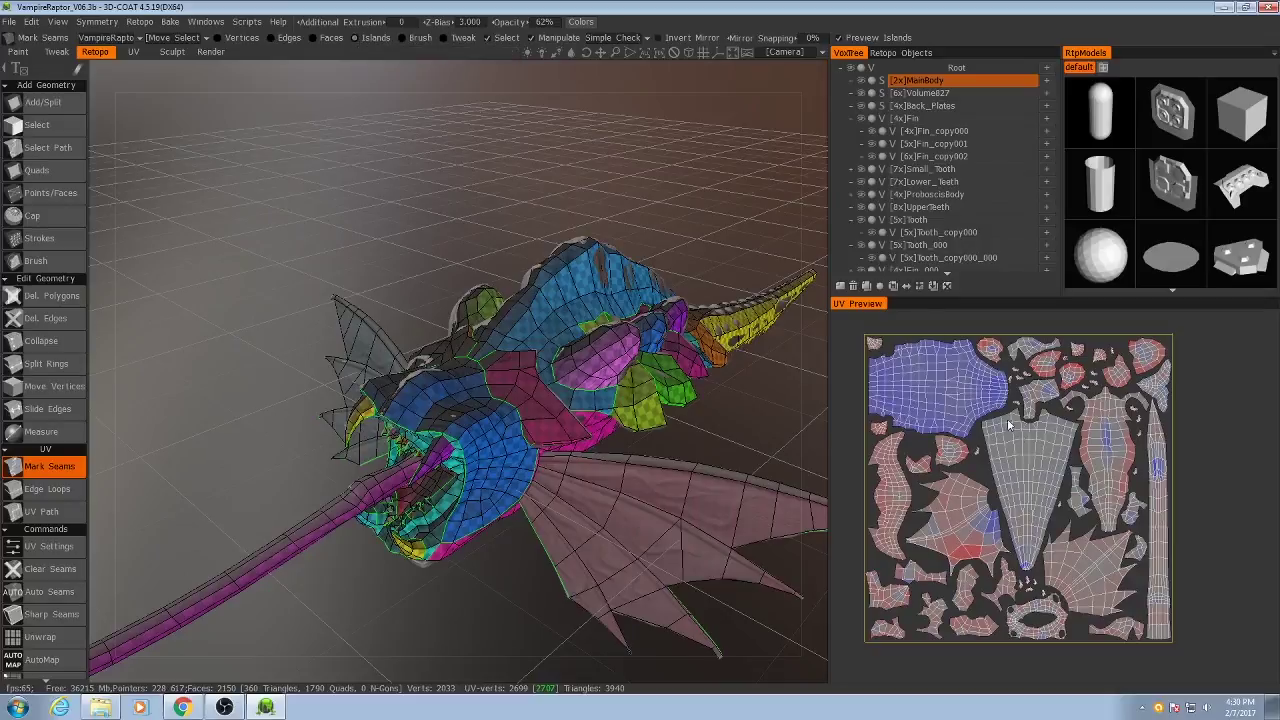
click(966, 518)
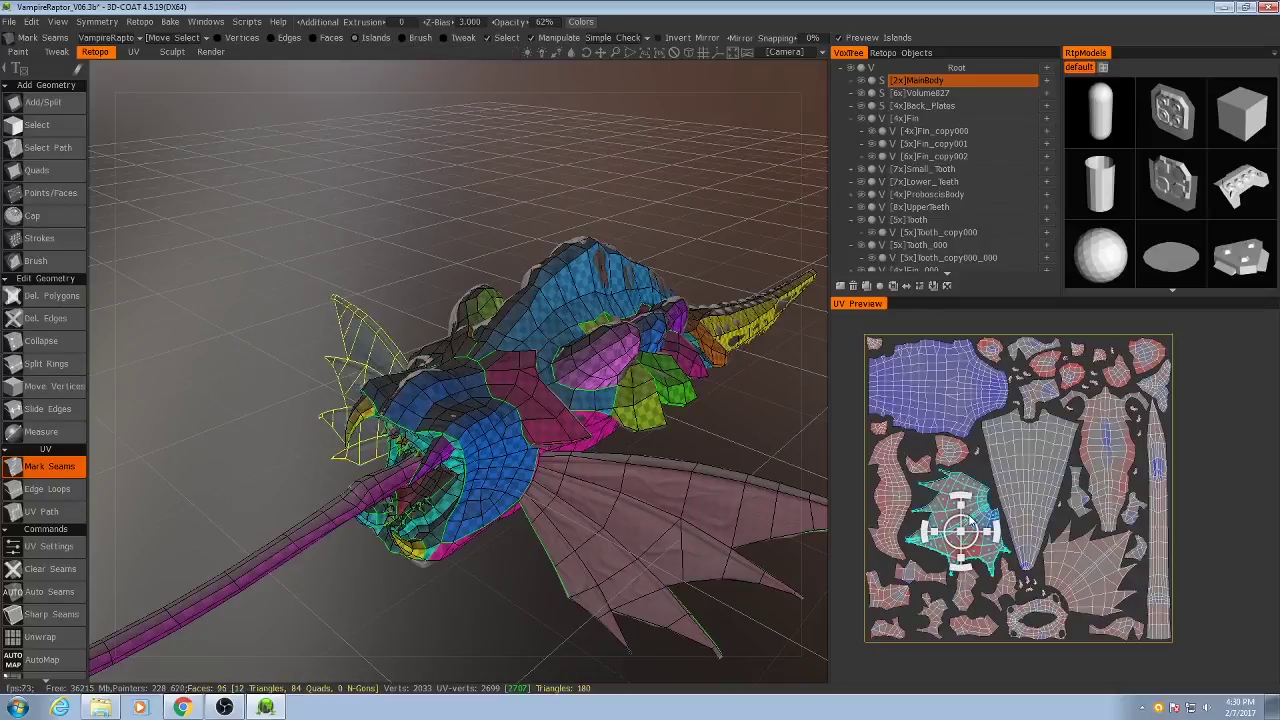
ctrl+click(1077, 566)
ctrl+click(1160, 470)
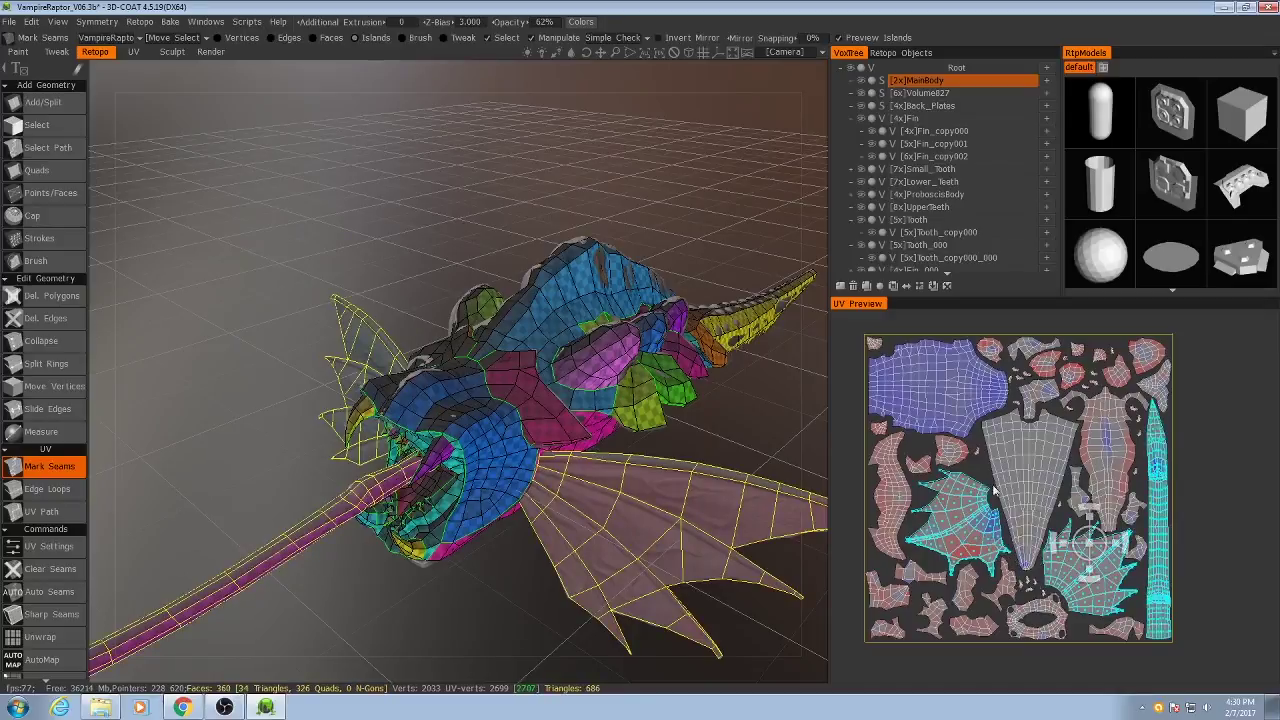
Add the six oval pod islands from the creature's flanks to the UV island selection.
drag(700, 444, 614, 478)
right_drag(614, 478, 617, 508)
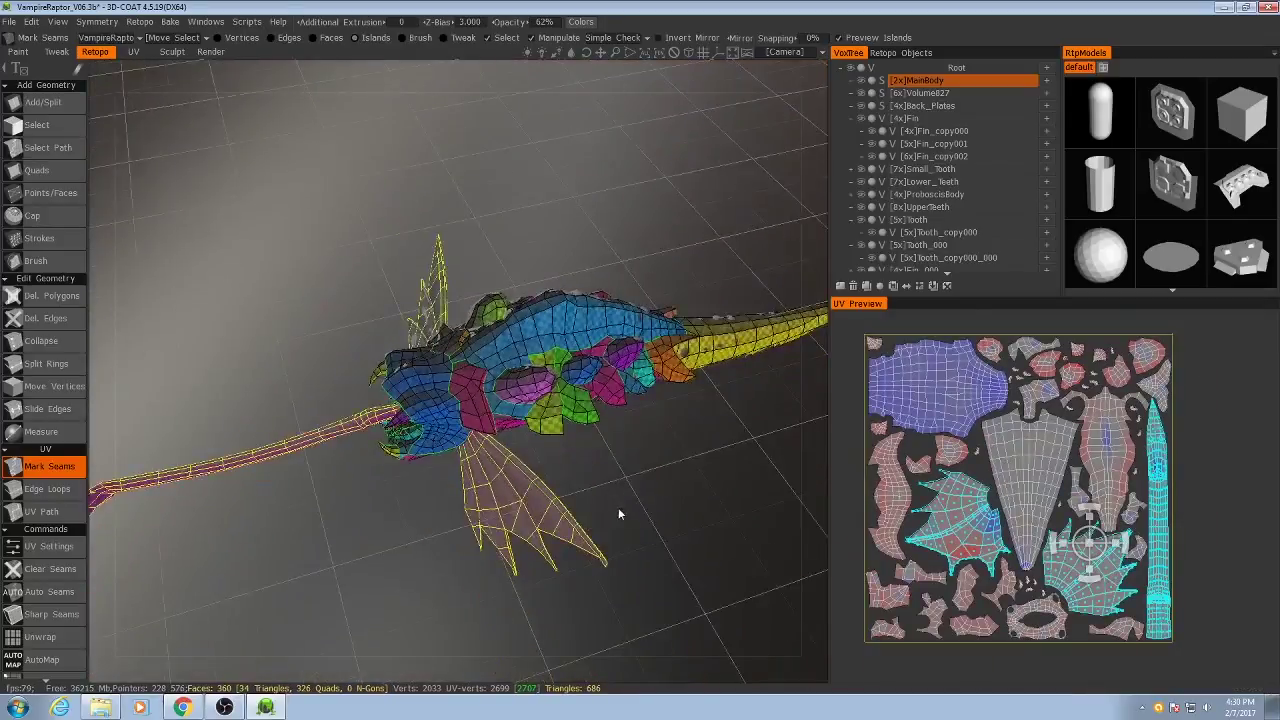
drag(617, 508, 668, 440)
middle_drag(996, 404, 1017, 450)
scroll(1015, 468, up, 3)
scroll(1012, 472, down, 3)
scroll(1008, 478, up, 2)
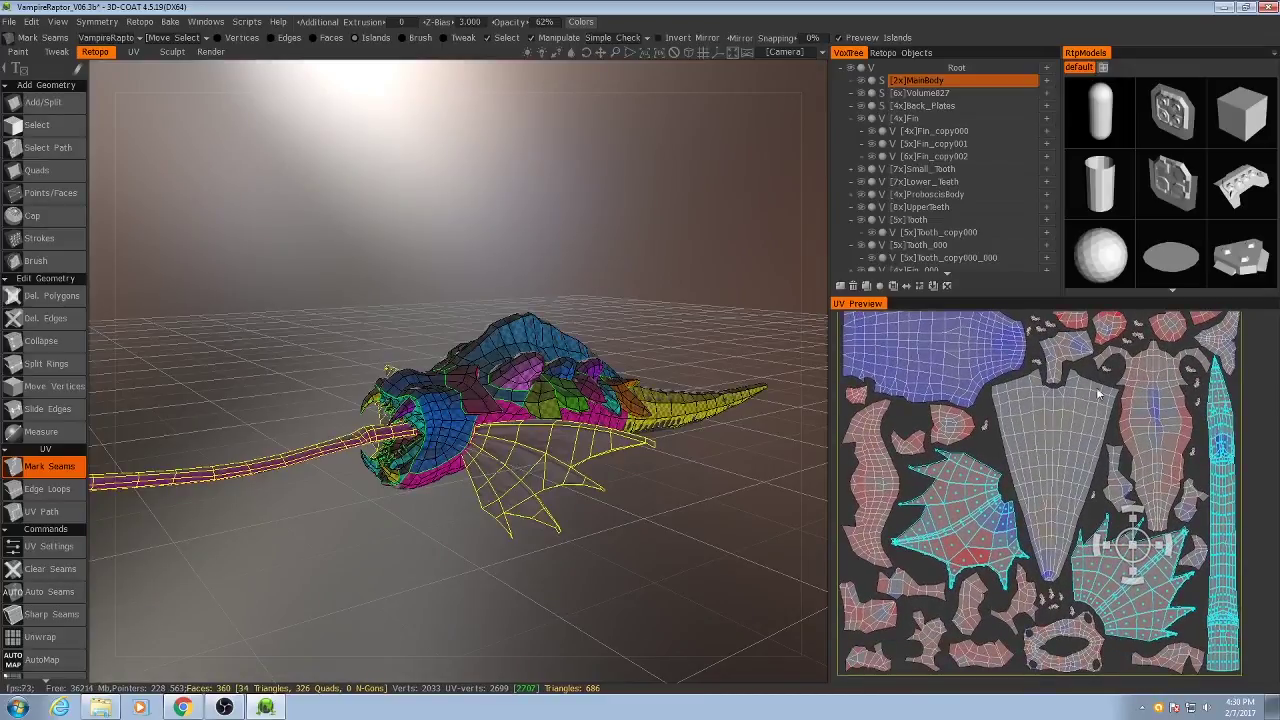
middle_drag(1099, 395, 1083, 479)
shift+click(1058, 398)
shift+click(984, 379)
shift+click(1093, 410)
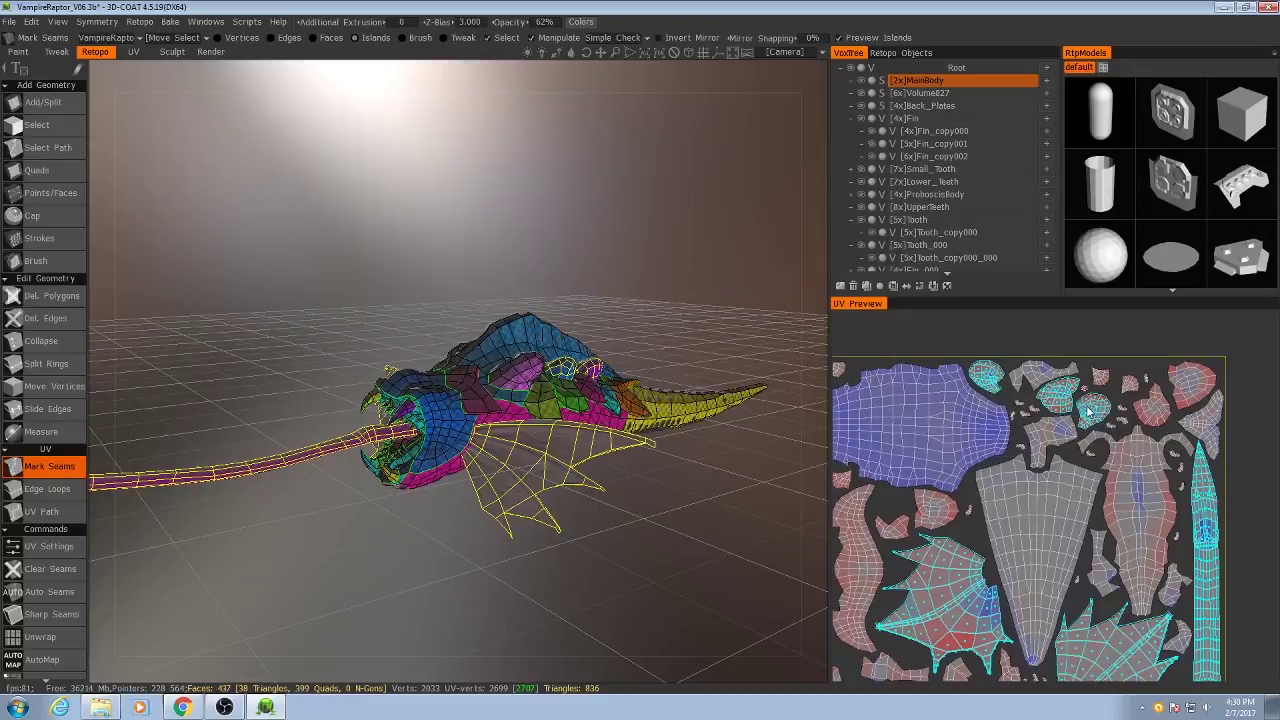
shift+click(1153, 405)
shift+click(1190, 382)
shift+click(939, 509)
scroll(1020, 596, down, 4)
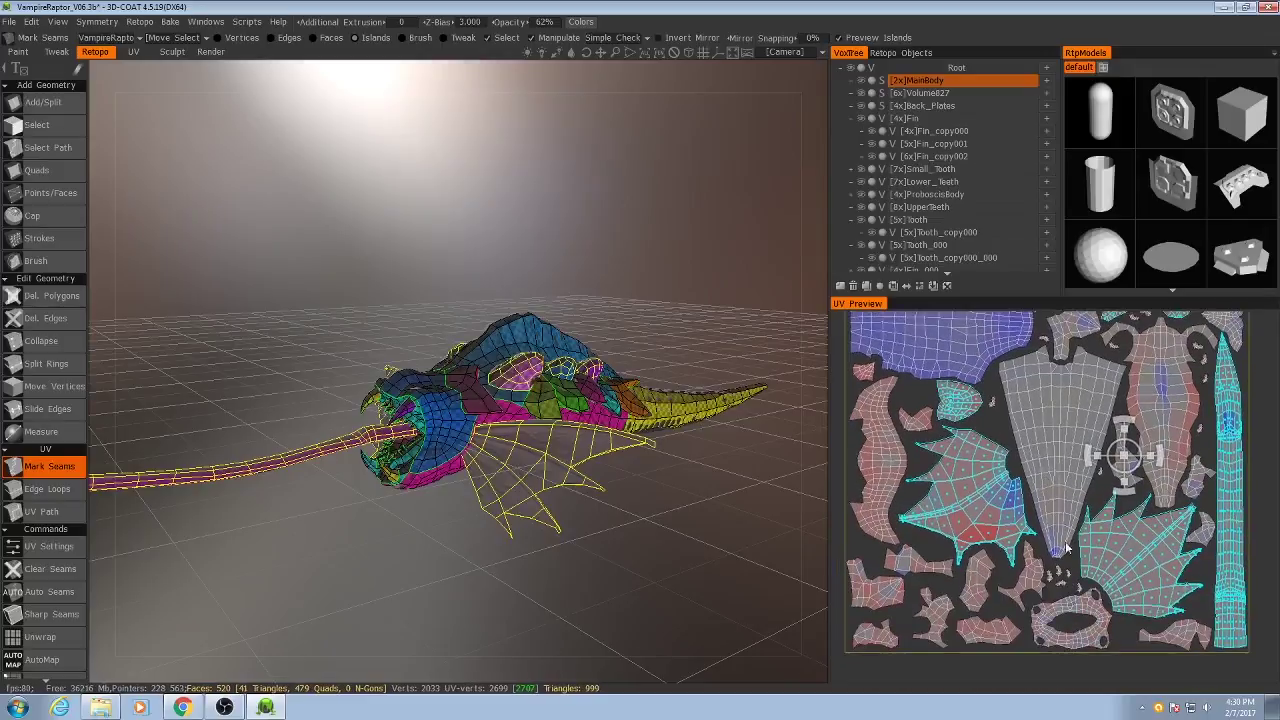
Move the selected fin, proboscis and pod islands into a new UV set named Extremeties.
alt+drag(578, 440, 735, 525)
scroll(1058, 532, up, 2)
scroll(1083, 548, down, 3)
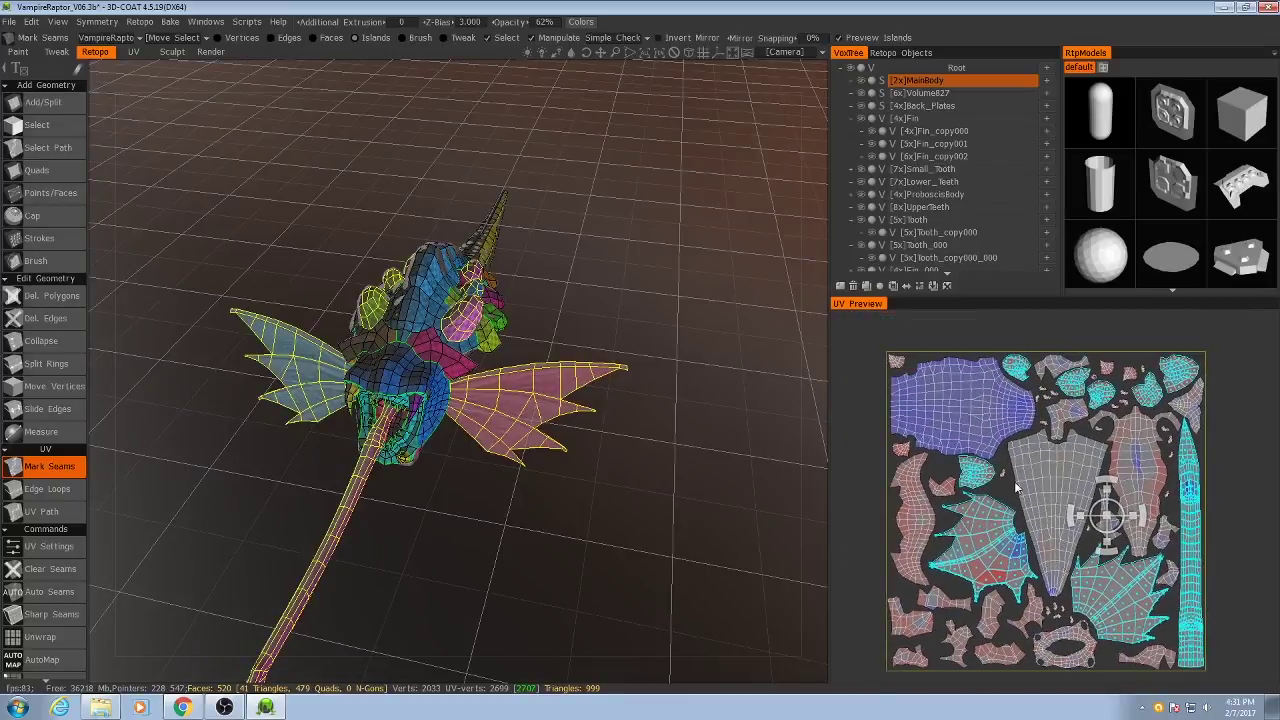
click(132, 38)
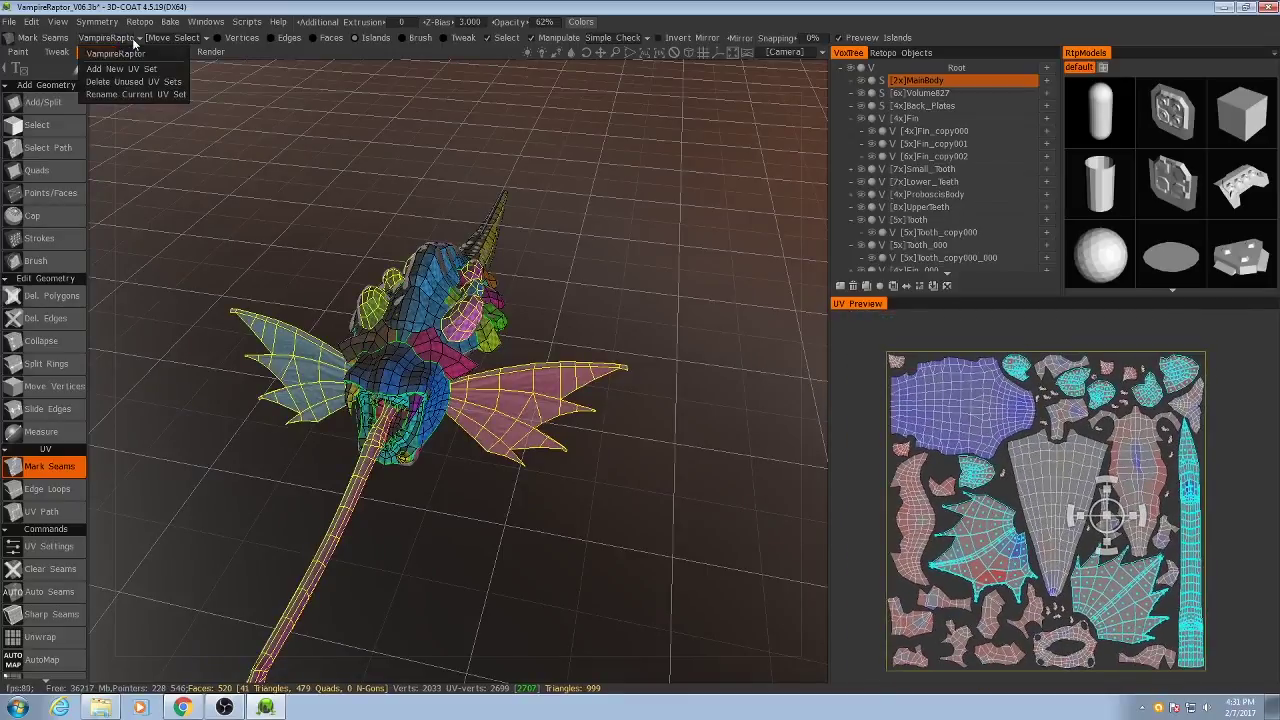
click(131, 67)
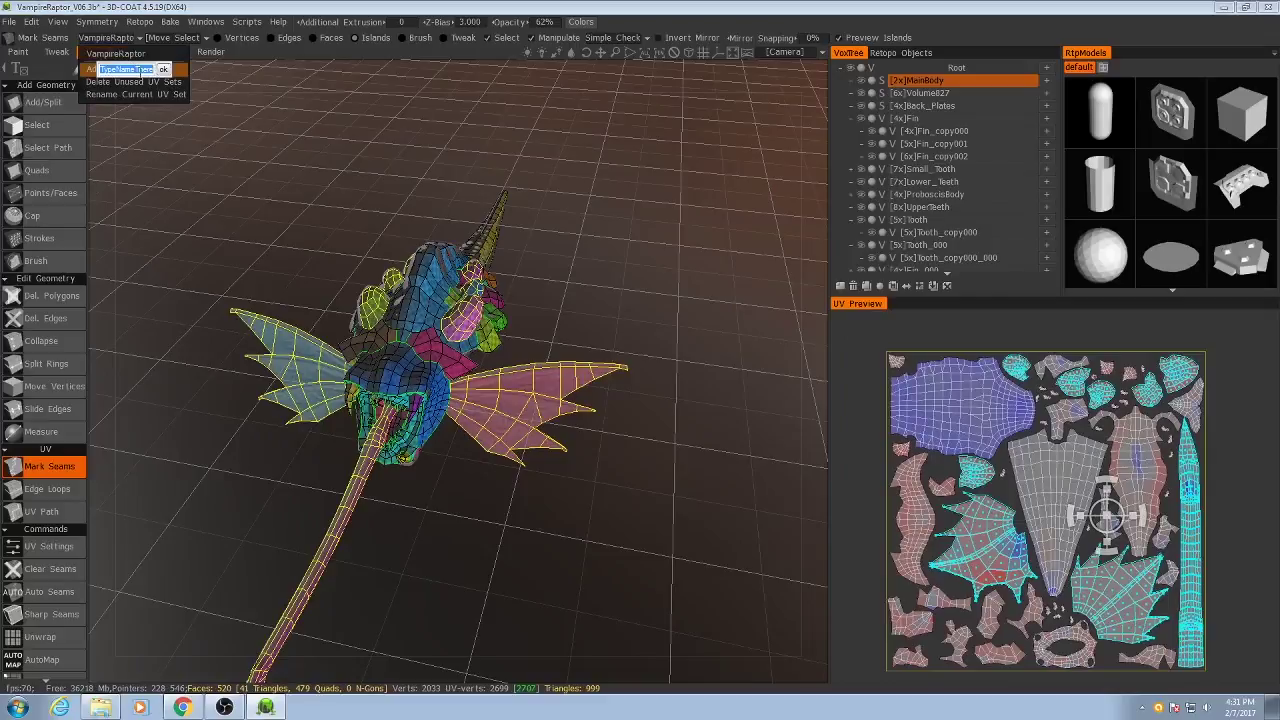
text(Extremeti)
key(Return)
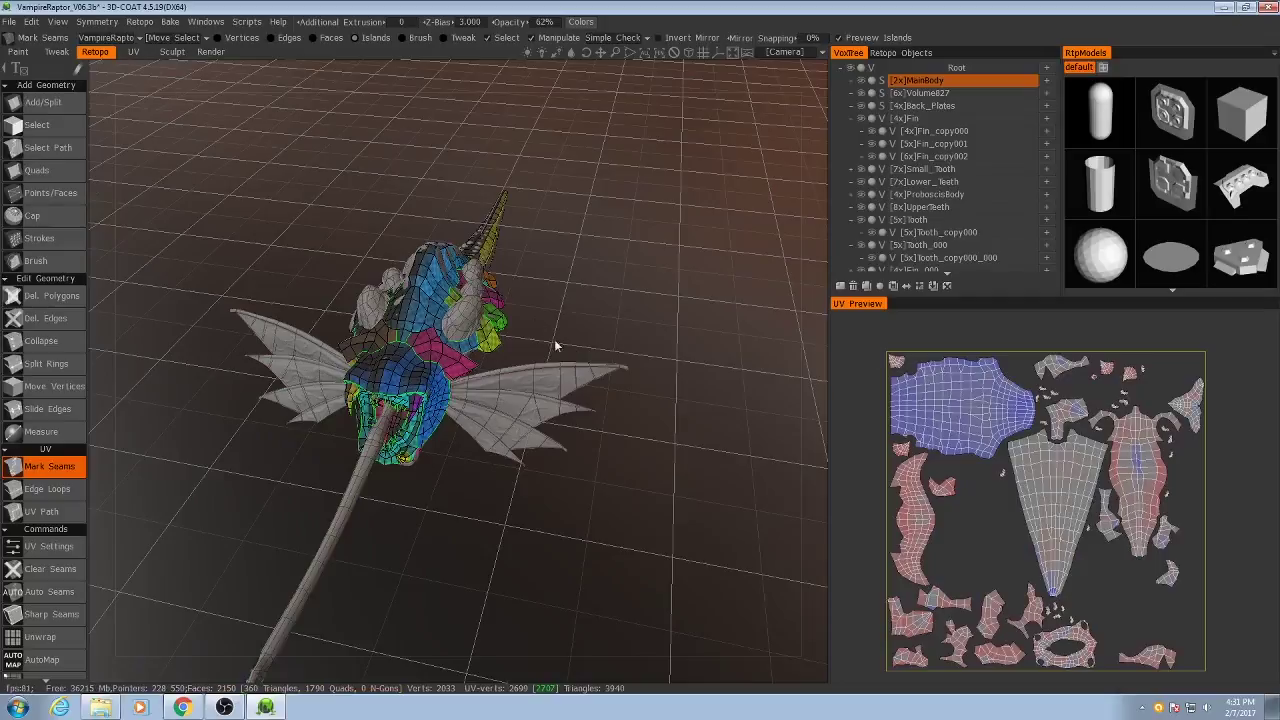
Examine the model from several angles to compare the reassigned parts with those still in the VampireRaptor UV set.
drag(592, 370, 522, 400)
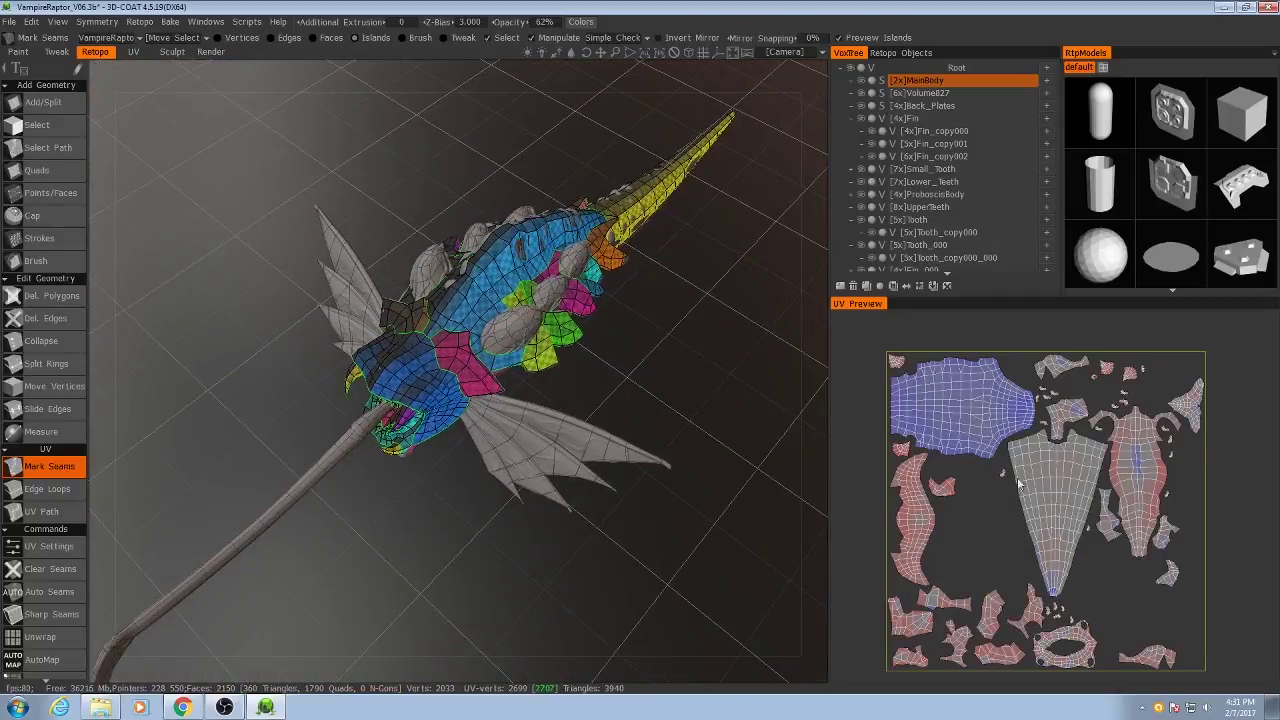
drag(638, 394, 560, 470)
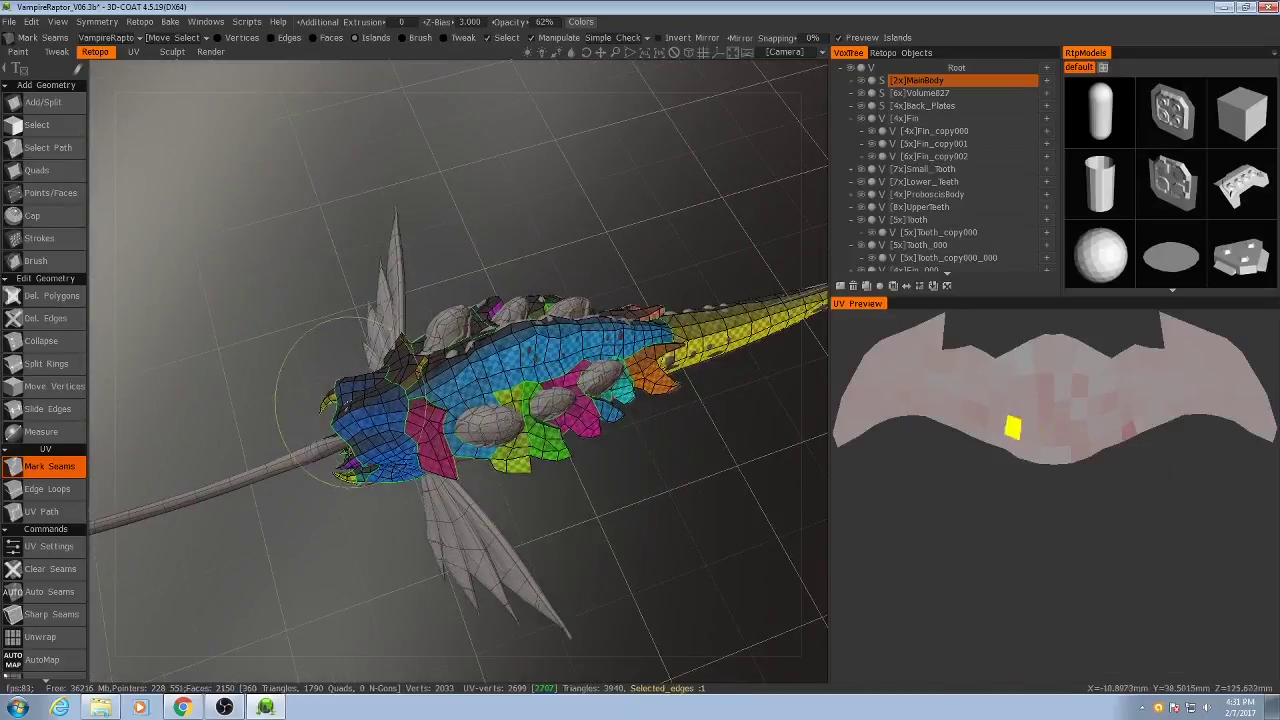
drag(456, 466, 434, 455)
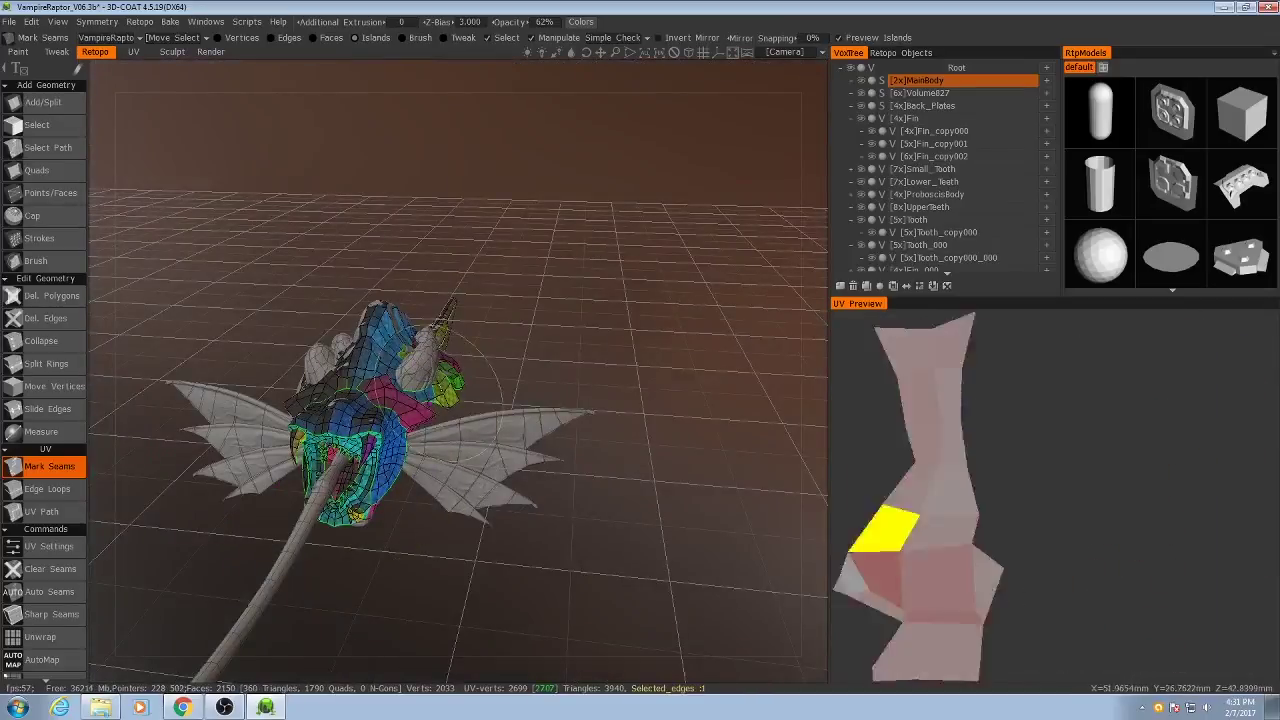
drag(470, 392, 544, 367)
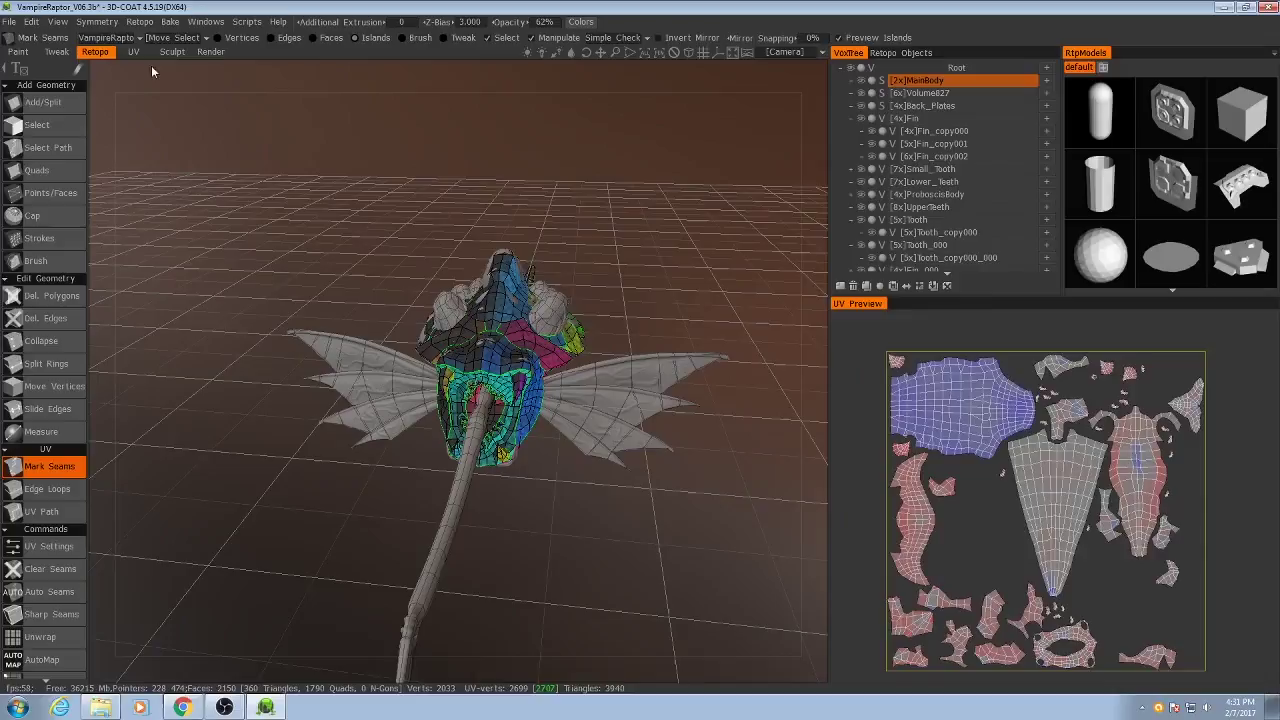
drag(606, 376, 570, 436)
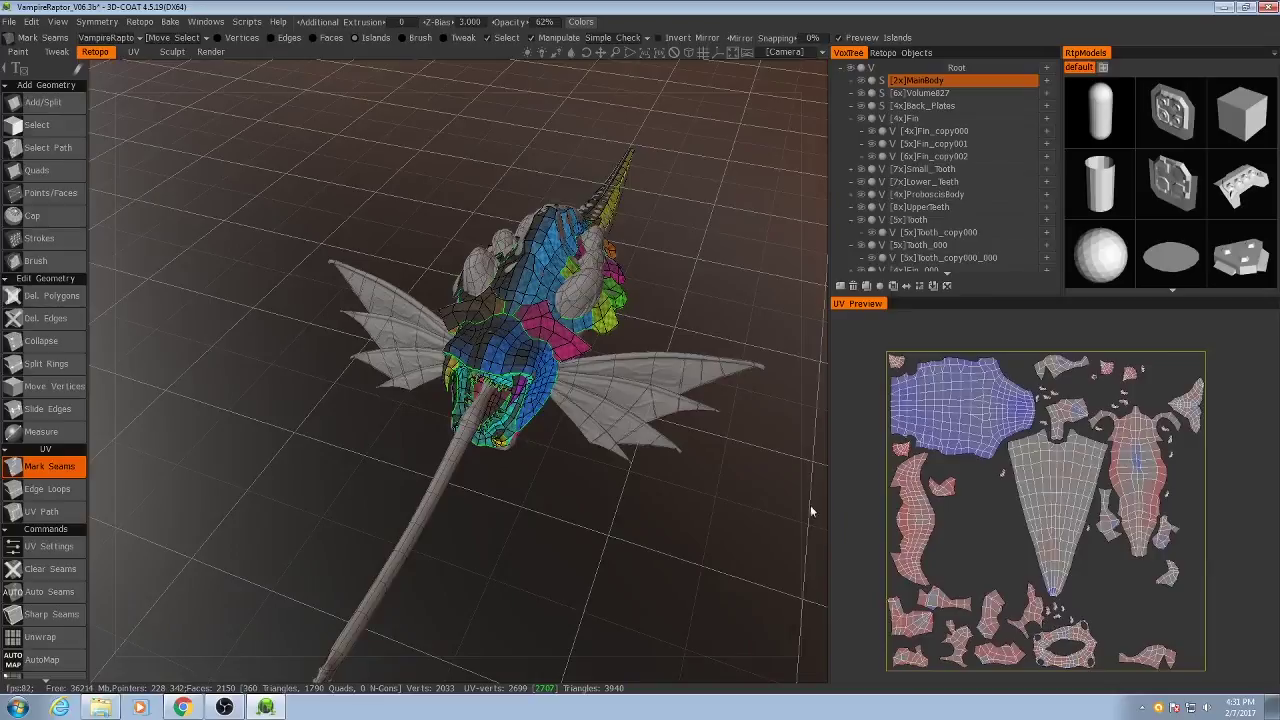
drag(571, 443, 529, 477)
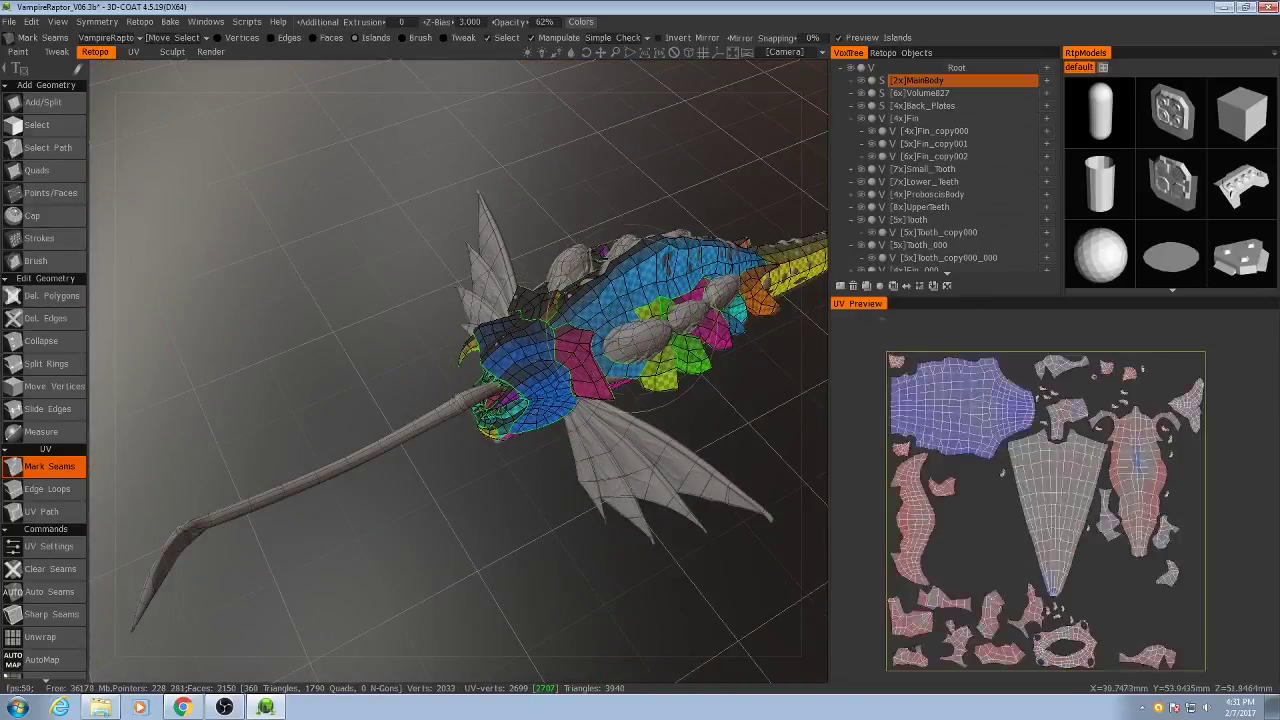
middle_drag(638, 332, 605, 364)
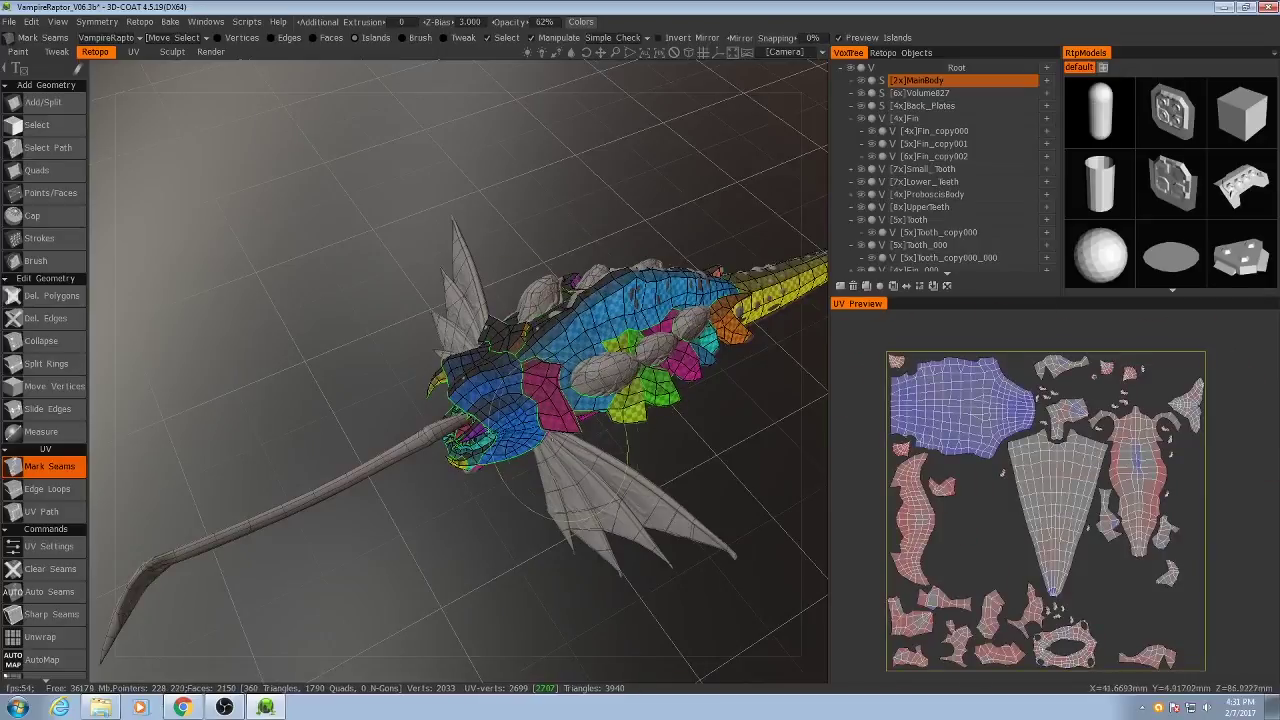
drag(499, 472, 642, 462)
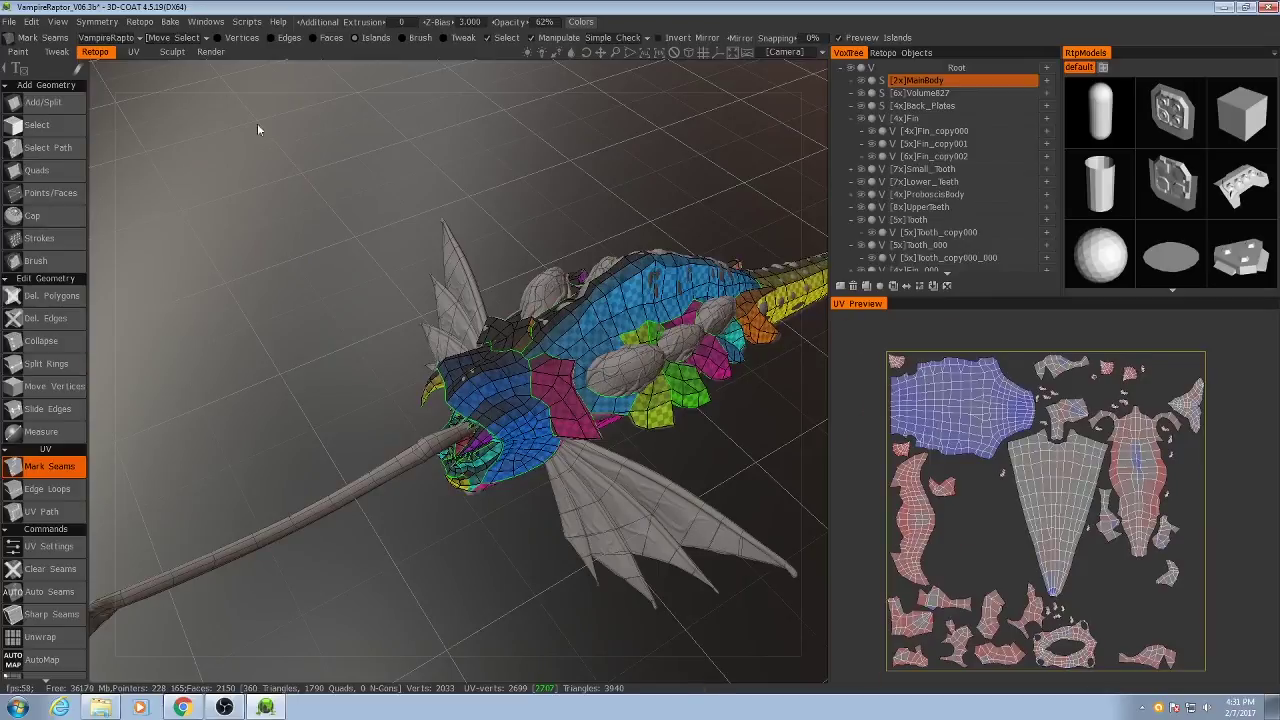
drag(378, 241, 331, 260)
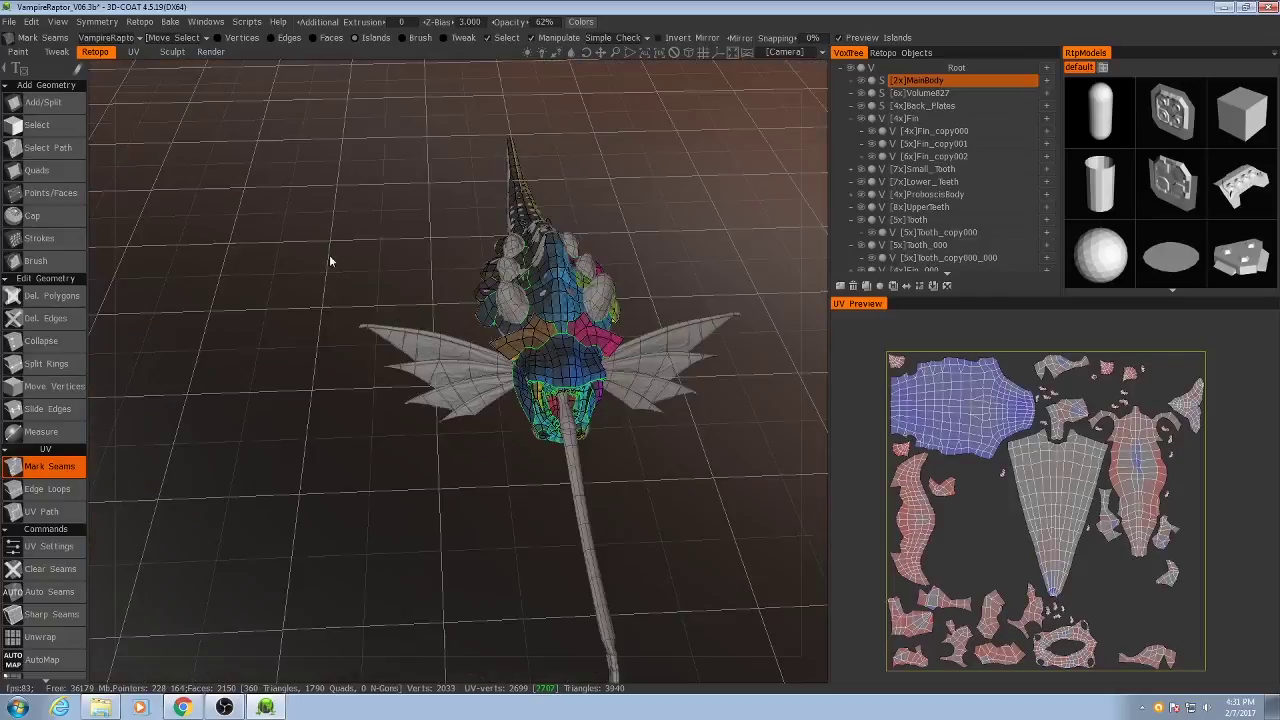
Switch to the Extremeties UV set and select its six oval pod islands.
click(124, 41)
click(124, 73)
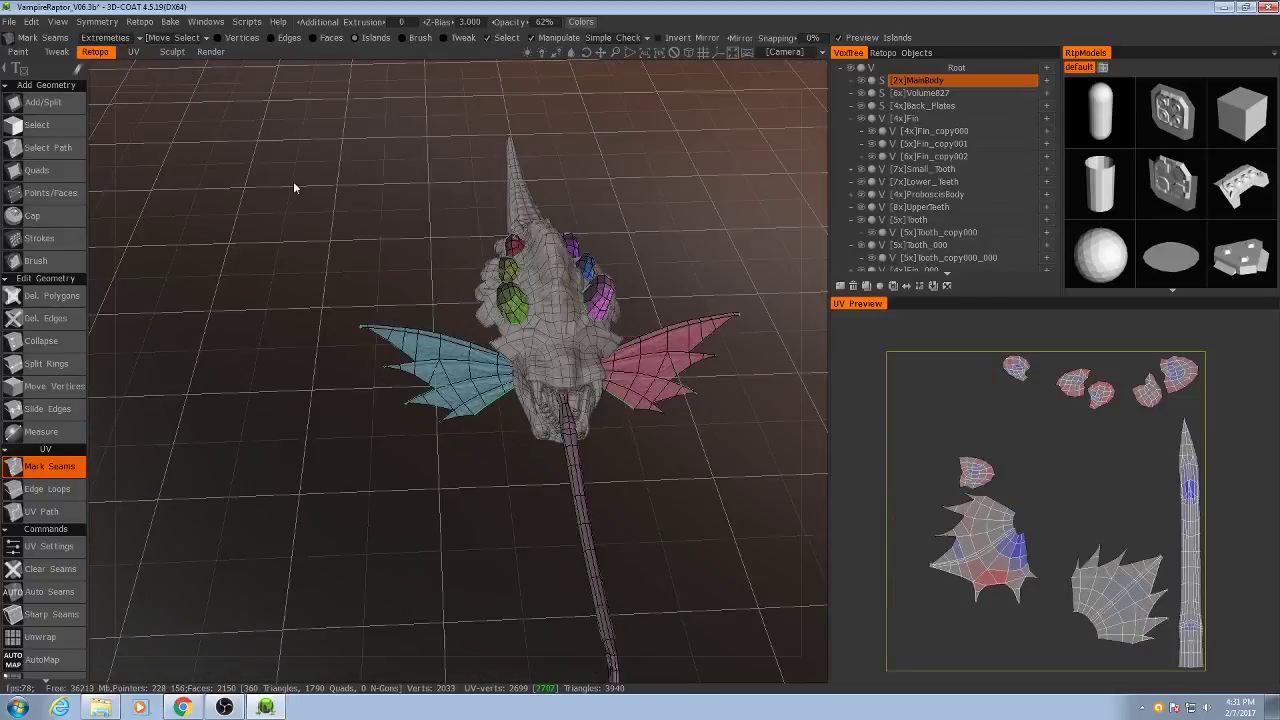
click(975, 472)
shift+click(1016, 368)
shift+click(1073, 382)
shift+click(1101, 394)
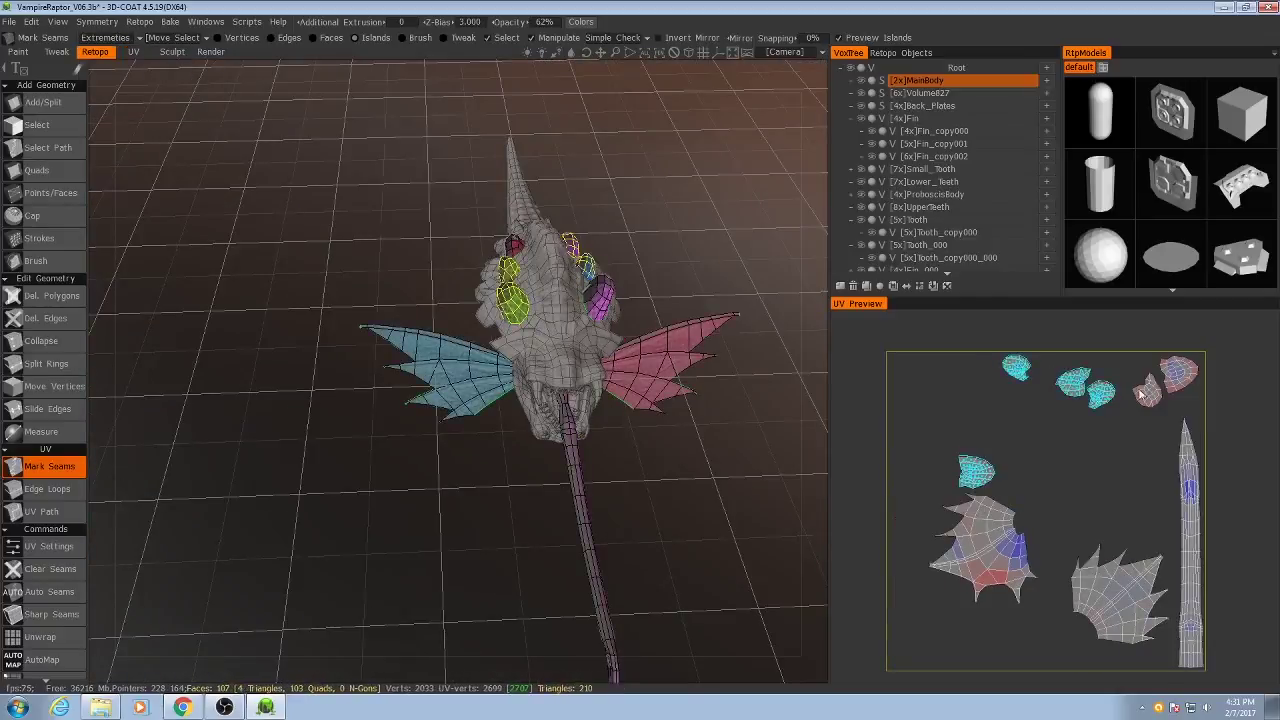
shift+click(1148, 391)
shift+click(1178, 374)
Check the body in the VampireRaptor UV set, and return to the Extremeties UV set.
click(124, 40)
click(118, 57)
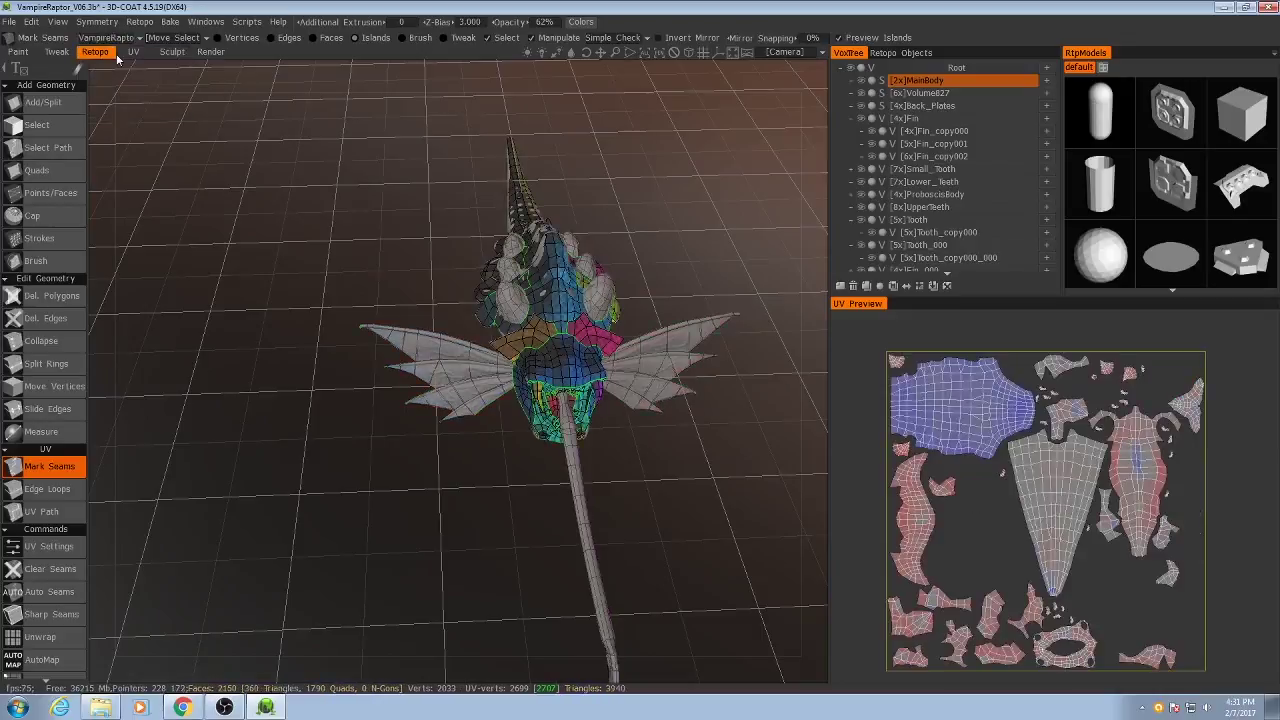
drag(656, 323, 335, 245)
scroll(340, 300, up, 3)
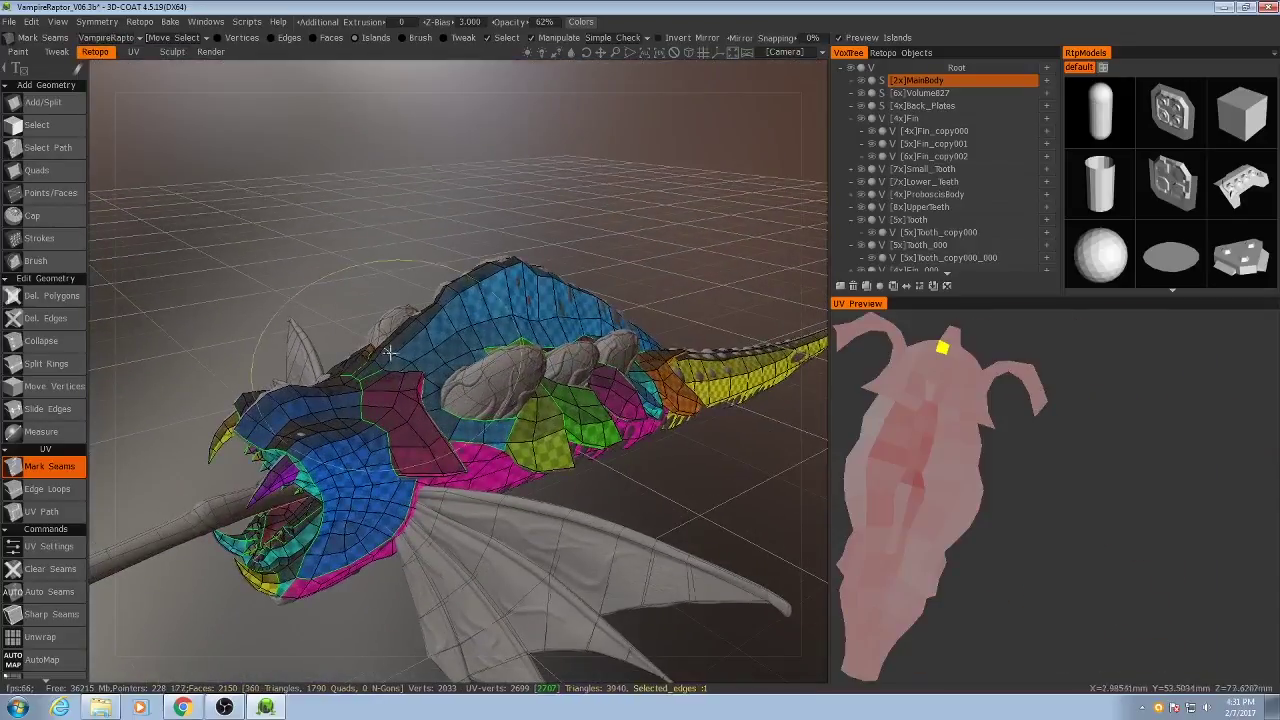
click(126, 37)
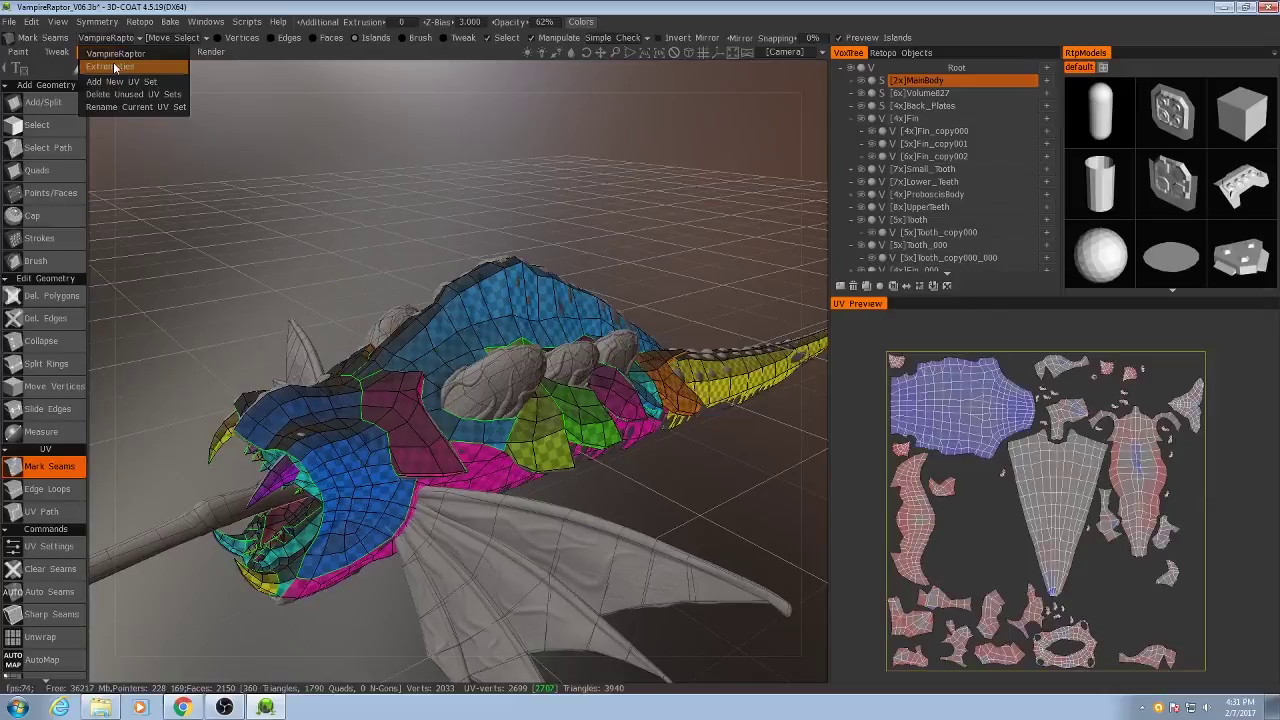
click(114, 64)
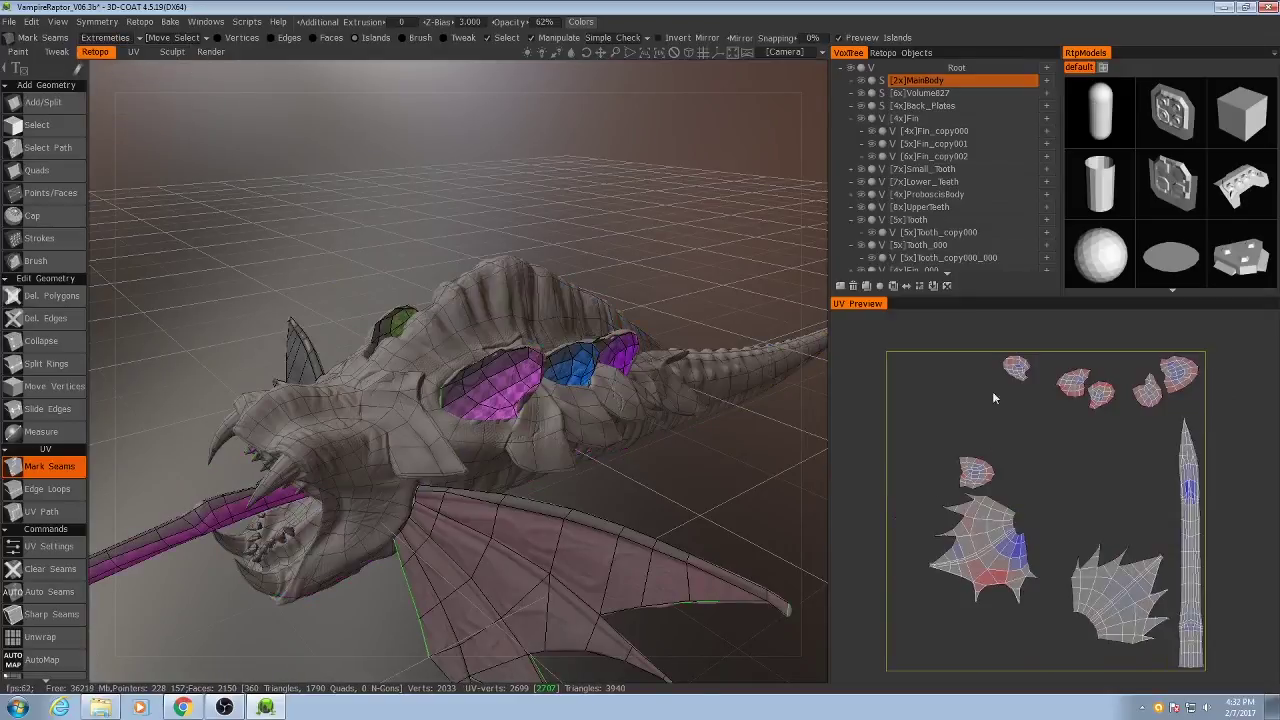
Select the six oval pod islands in the Extremeties set and move them back into the VampireRaptor UV set.
click(980, 468)
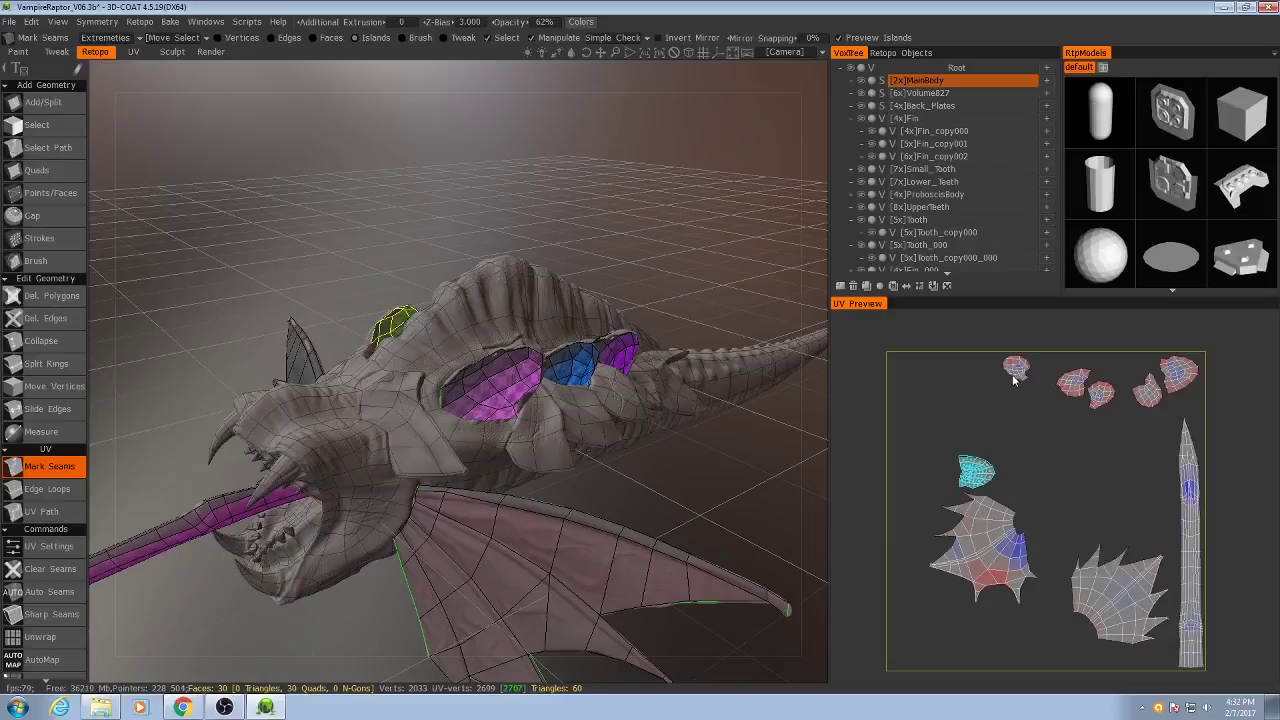
mouse_move(1014, 372)
shift+mouse_down()
mouse_move(1116, 392)
mouse_move(1198, 368)
shift+mouse_up()
click(153, 41)
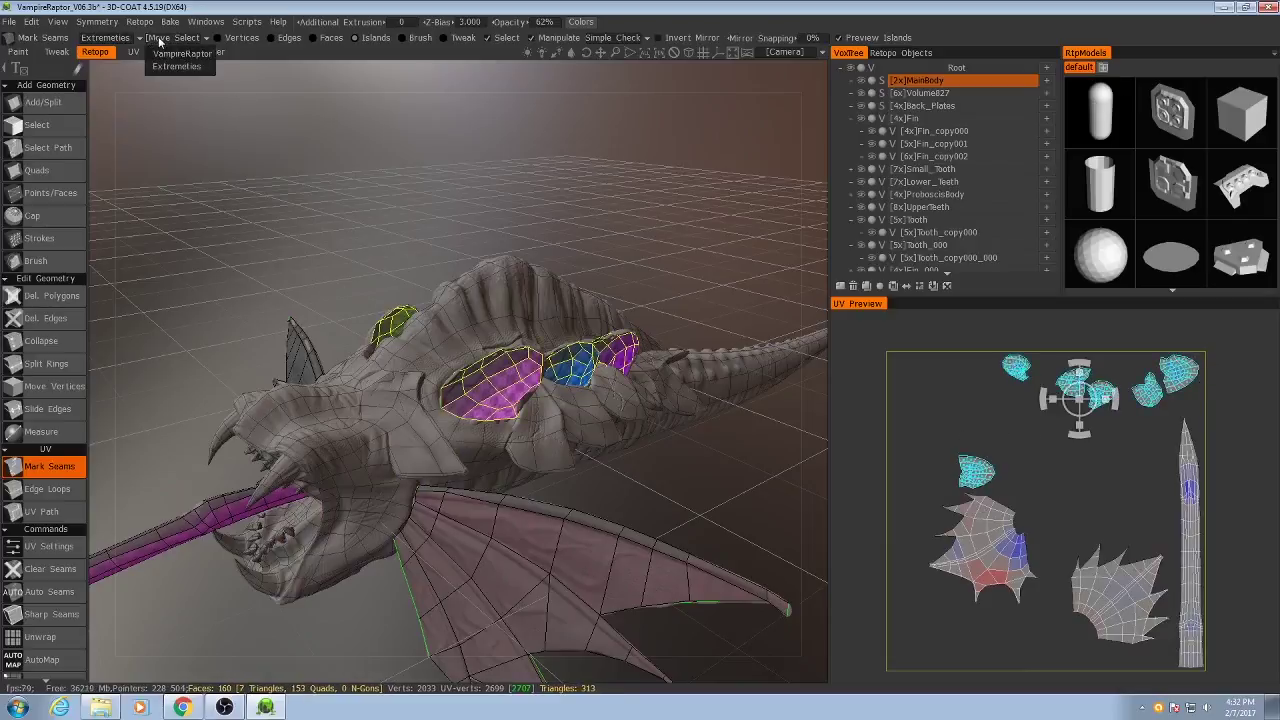
click(171, 68)
click(167, 43)
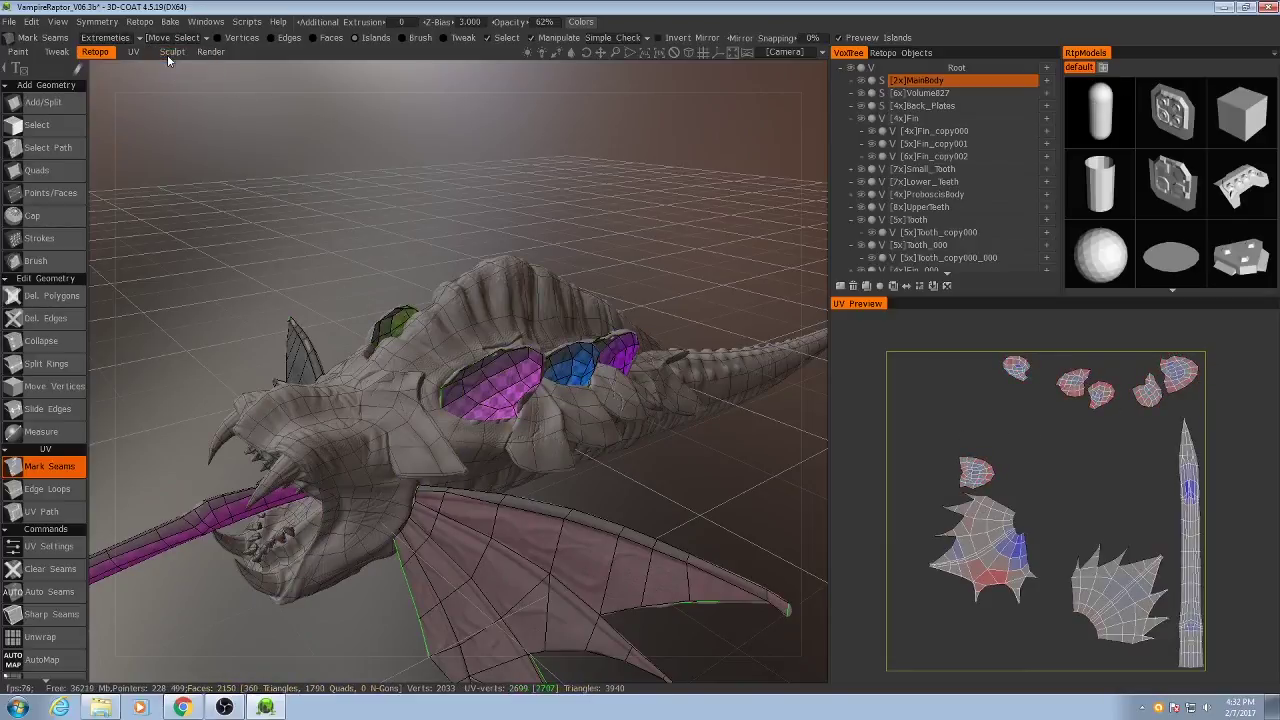
key(ctrl+z)
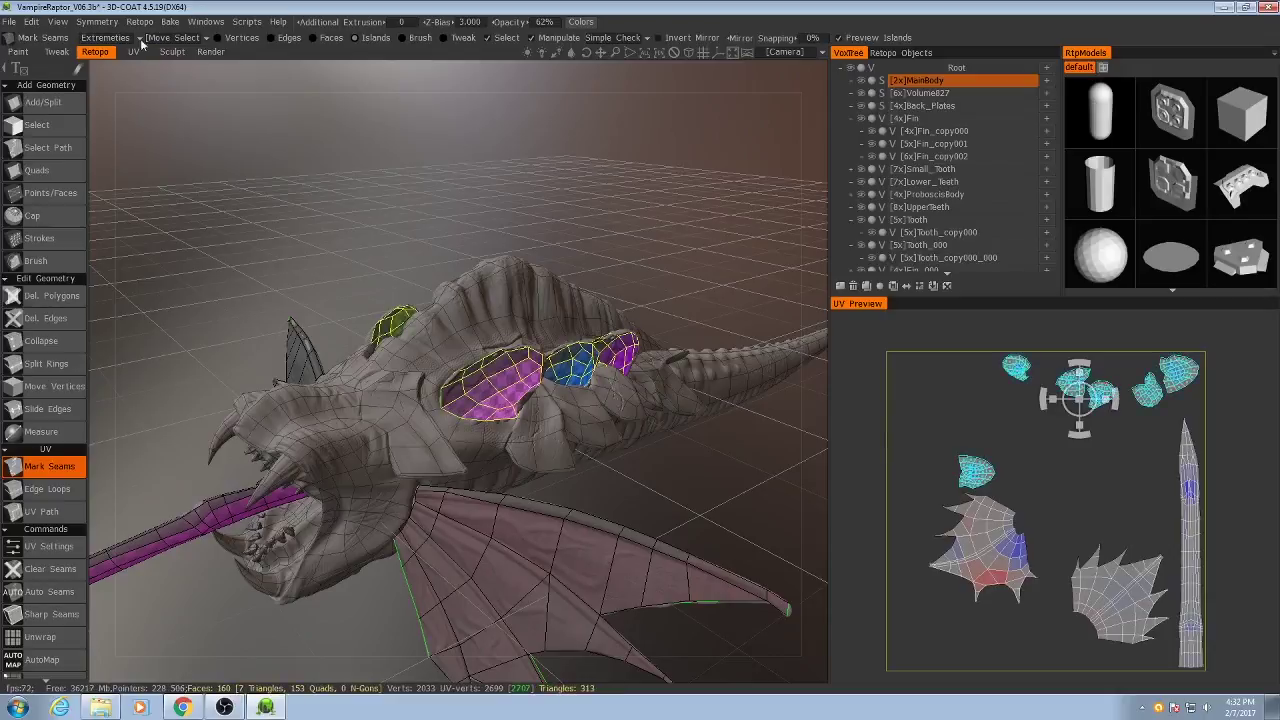
click(141, 42)
click(170, 67)
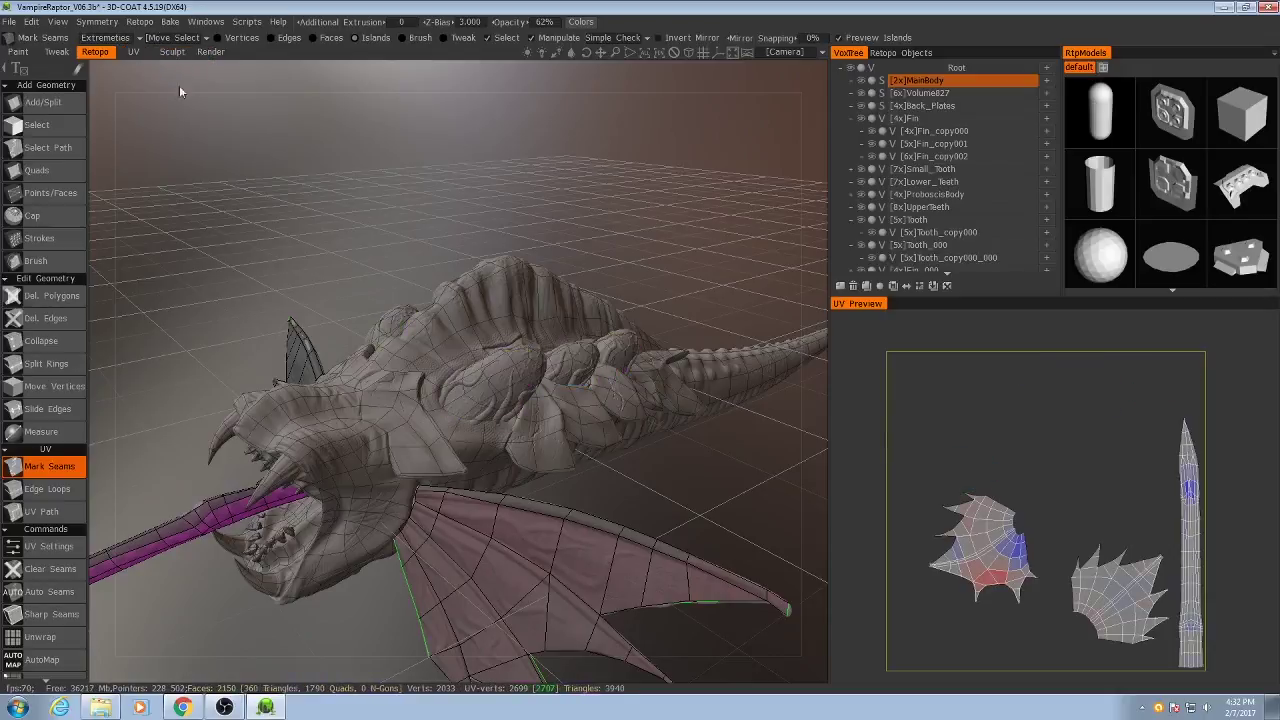
Select both fin islands and the proboscis island and enlarge them together in the Extremeties UV tile.
click(1023, 548)
middle_drag(1088, 552, 1028, 479)
shift+click(1047, 526)
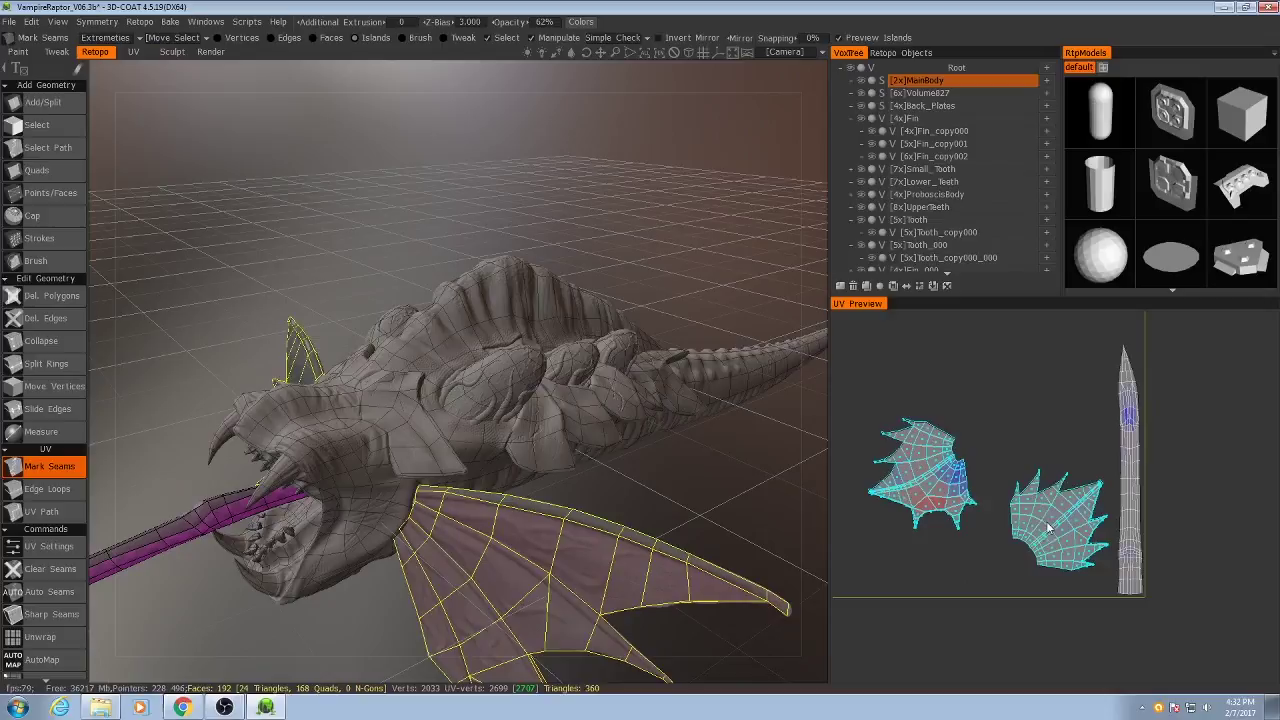
click(1123, 469)
scroll(1153, 482, down, 2)
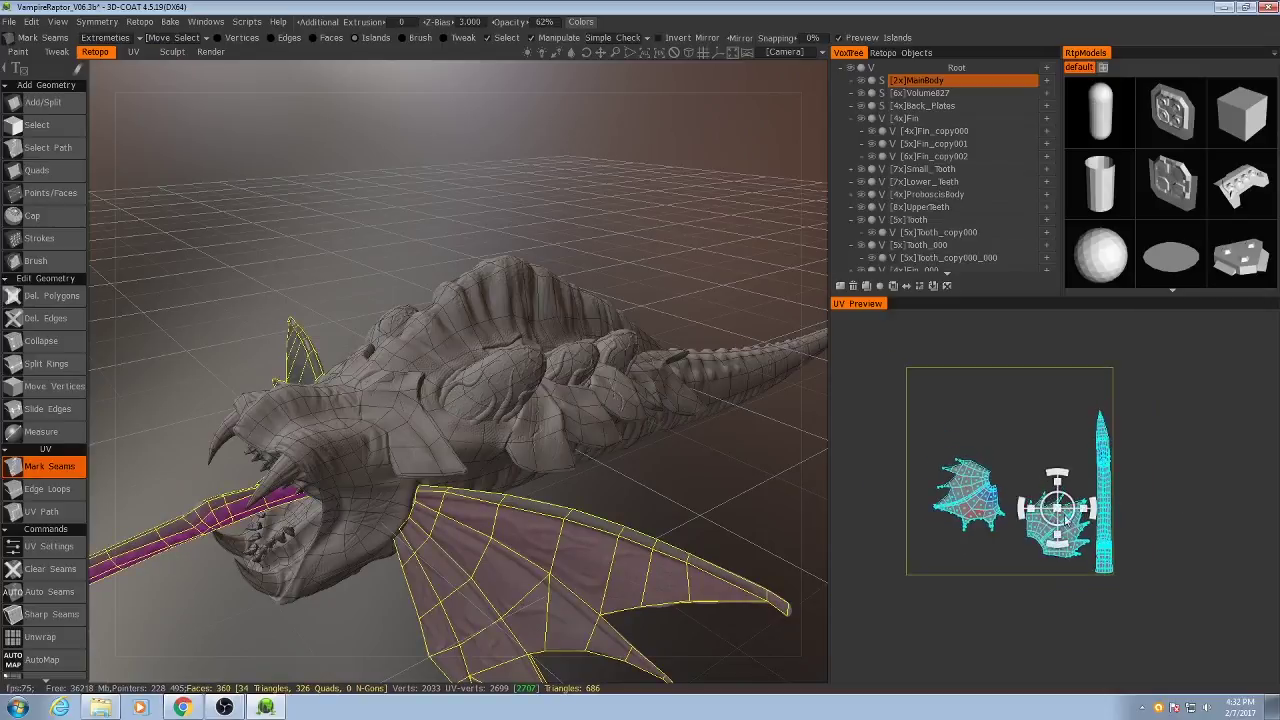
drag(1067, 516, 1100, 486)
Lay the proboscis island diagonally across the UV tile and place one fin island on each side of it.
click(1099, 484)
drag(1110, 488, 1026, 489)
click(1071, 492)
click(1100, 481)
drag(1015, 536, 1077, 403)
scroll(1057, 450, up, 3)
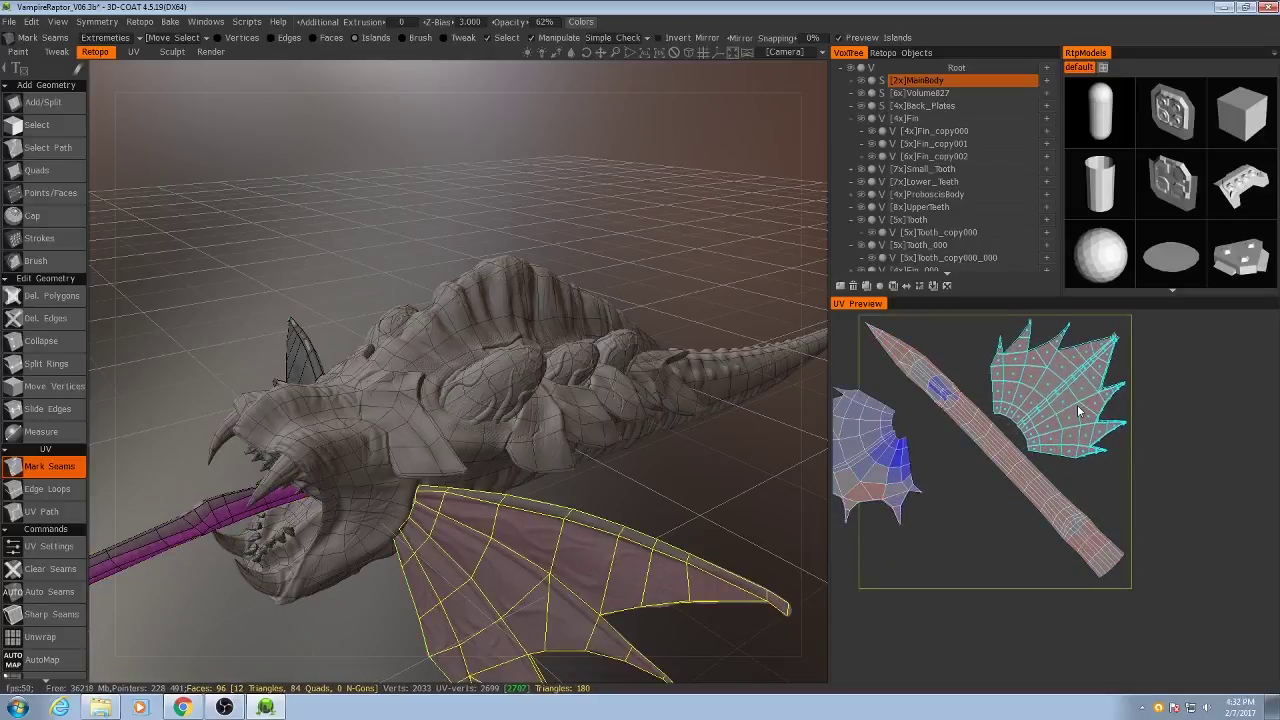
drag(856, 466, 938, 517)
Switch to the VampireRaptor UV set and repack its islands with Pack UV.
click(105, 37)
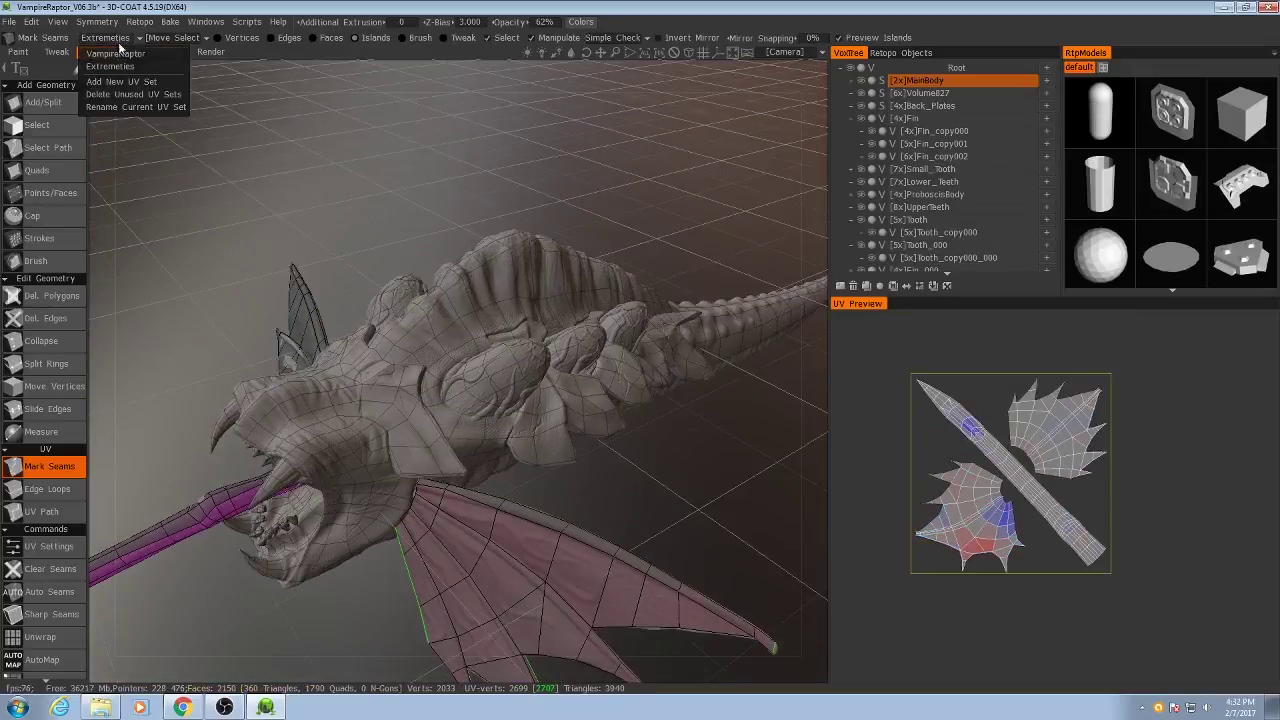
click(117, 52)
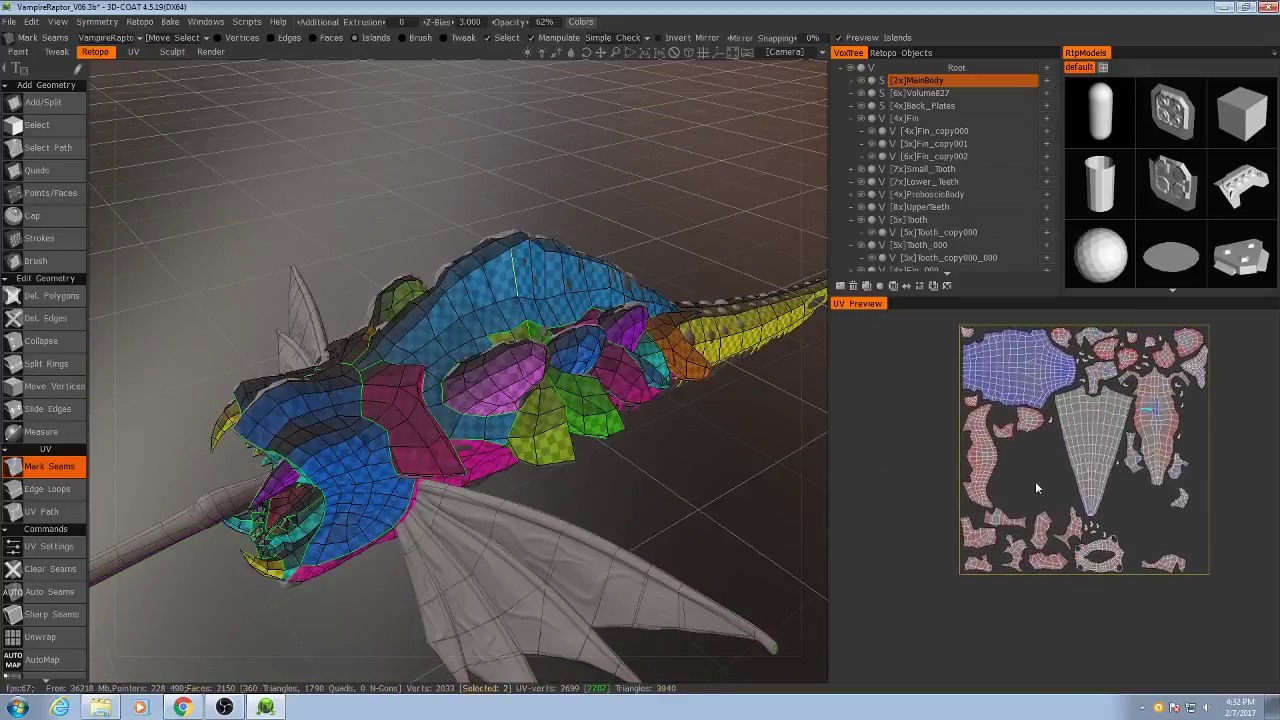
scroll(42, 575, down, 2)
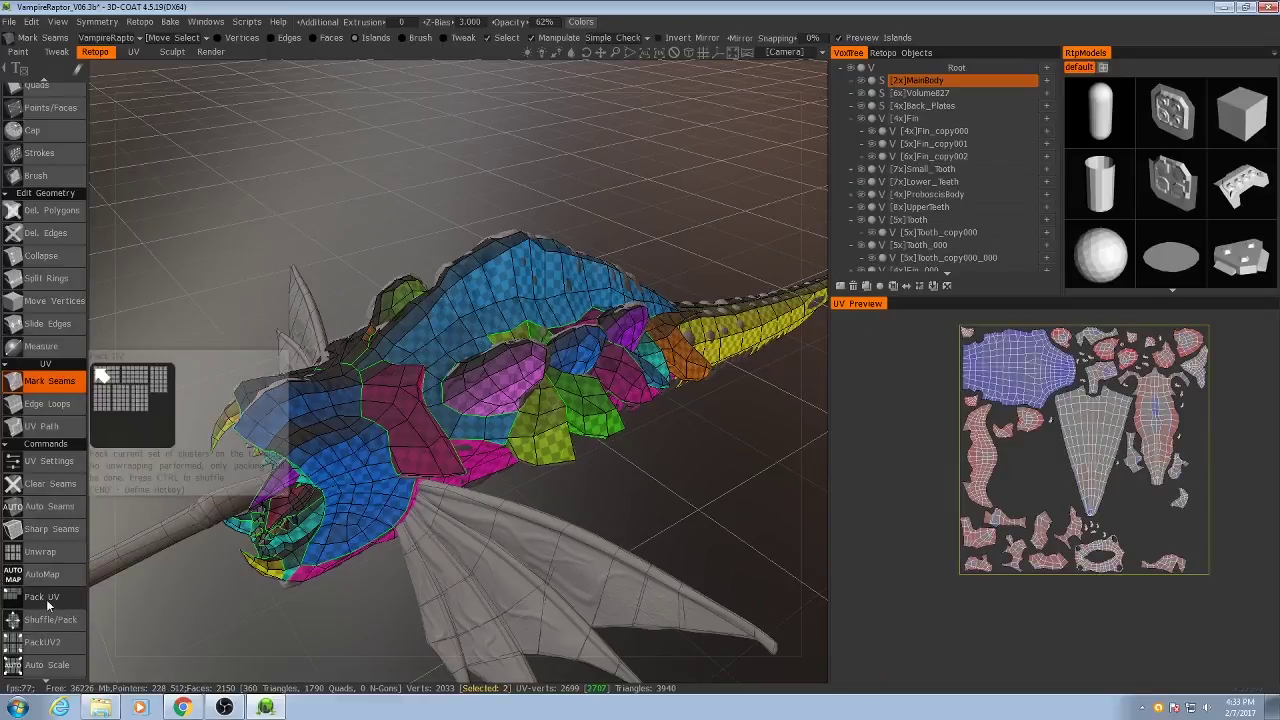
click(46, 599)
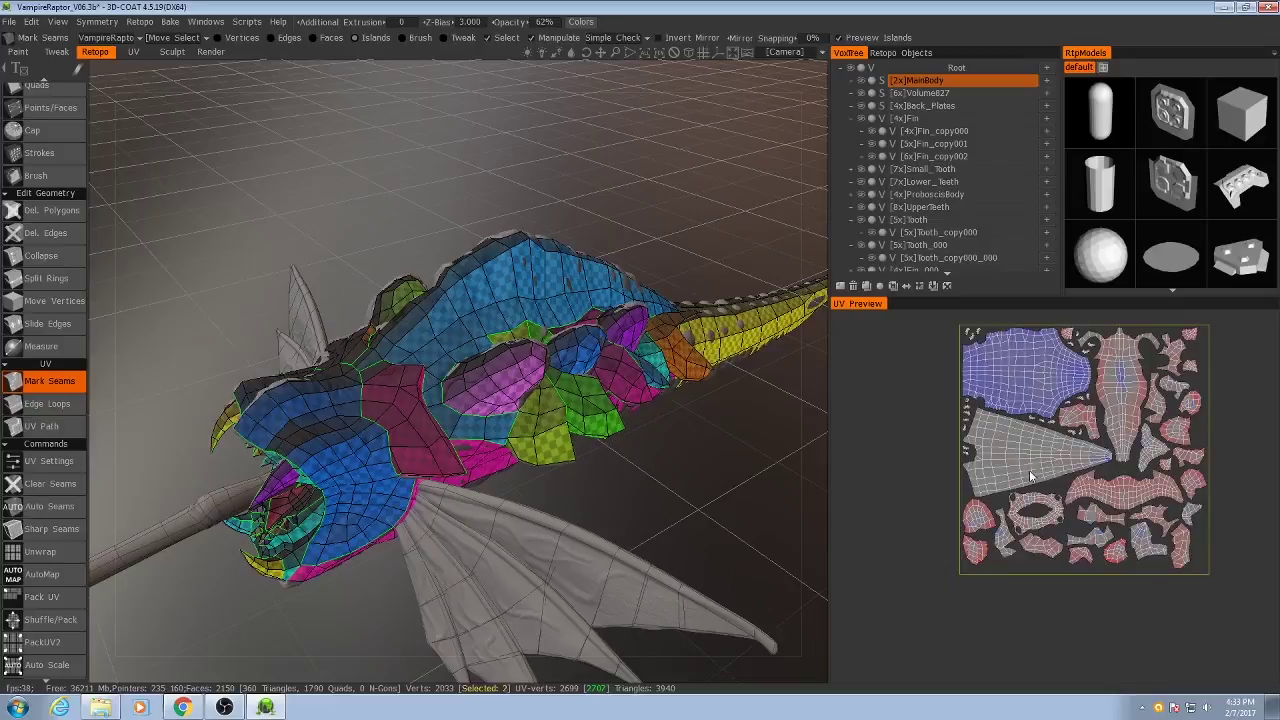
scroll(1028, 459, up, 4)
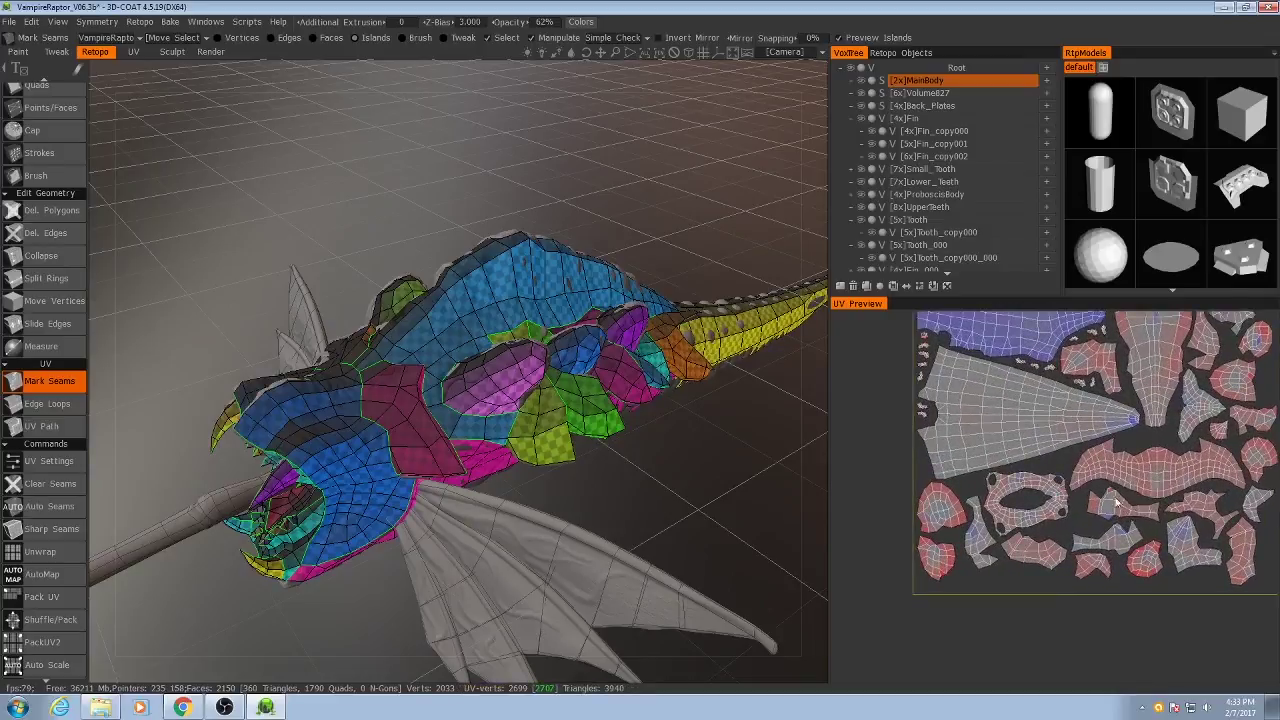
scroll(1040, 440, down, 3)
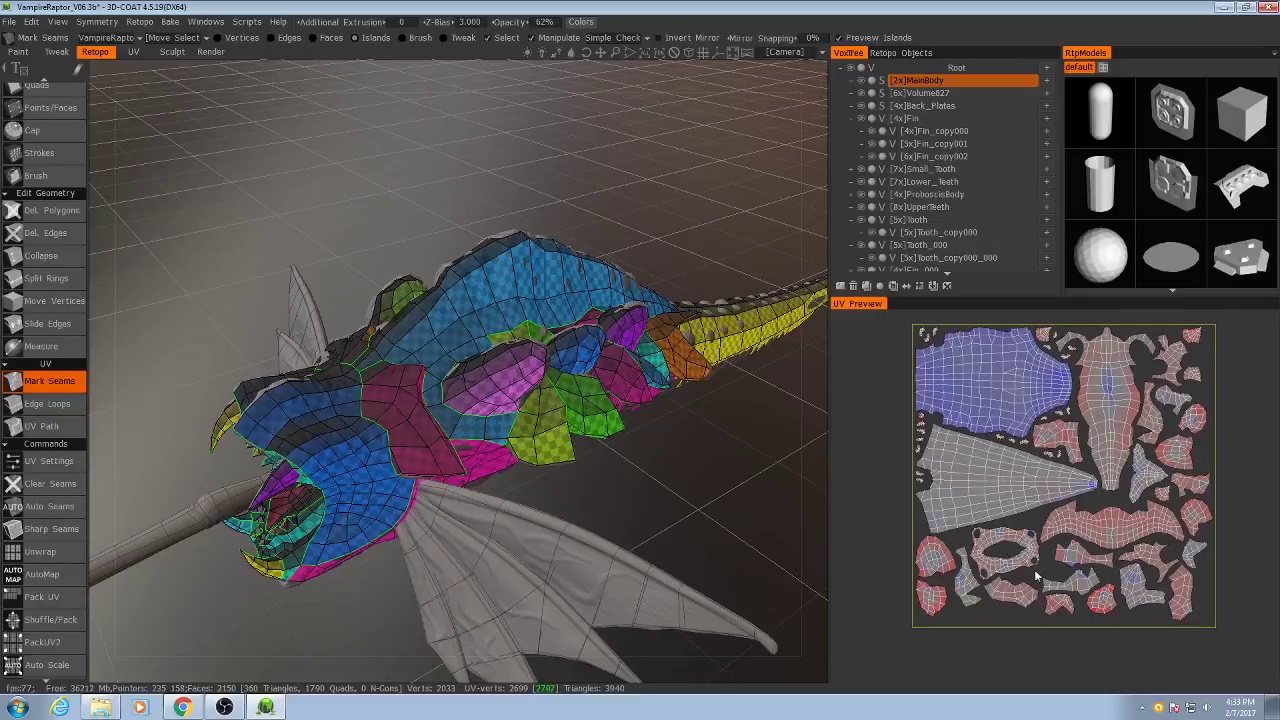
Select the large belly island and examine where it lies on the model's underside and side.
click(992, 396)
alt+drag(602, 537, 585, 335)
alt+drag(523, 571, 540, 500)
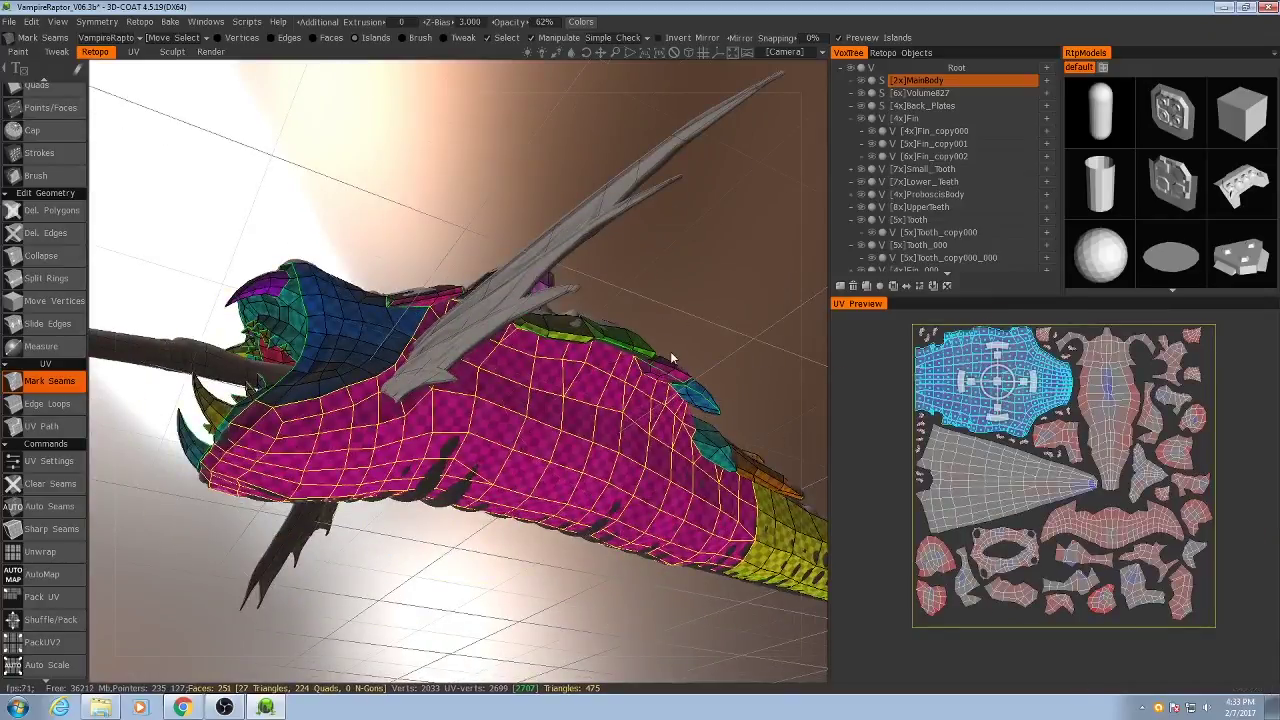
alt+drag(670, 351, 683, 435)
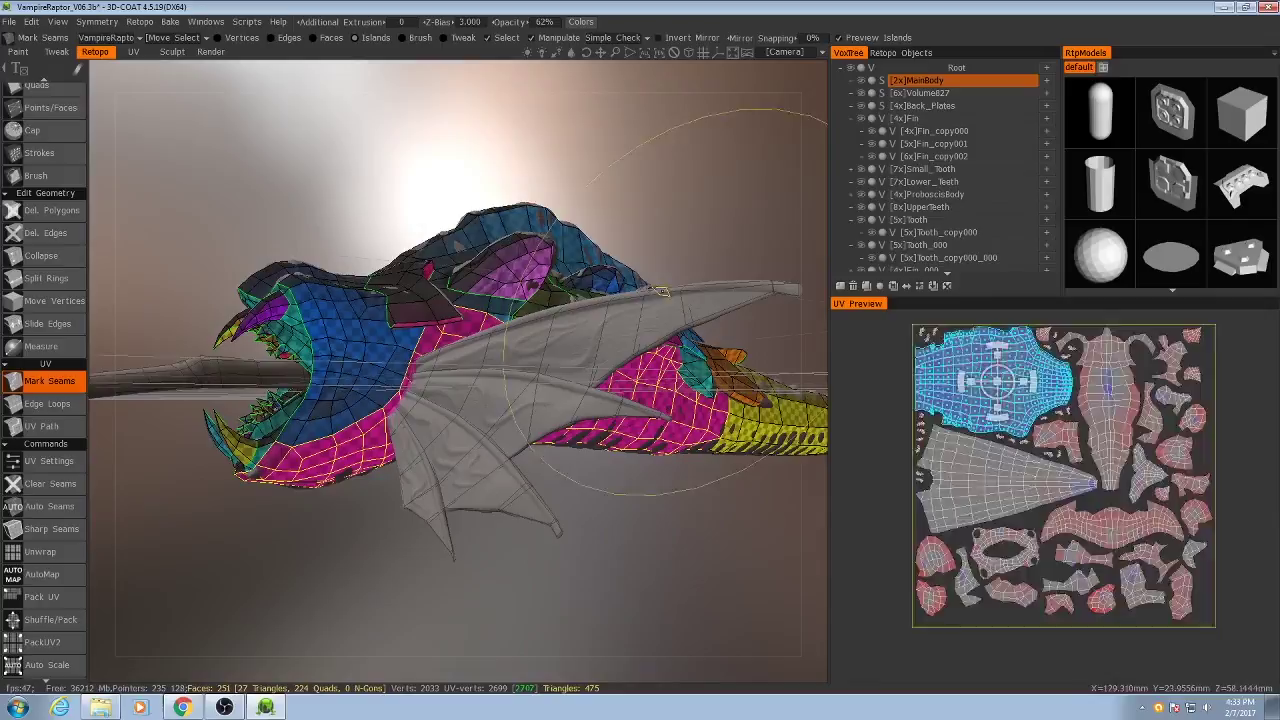
alt+drag(680, 303, 522, 289)
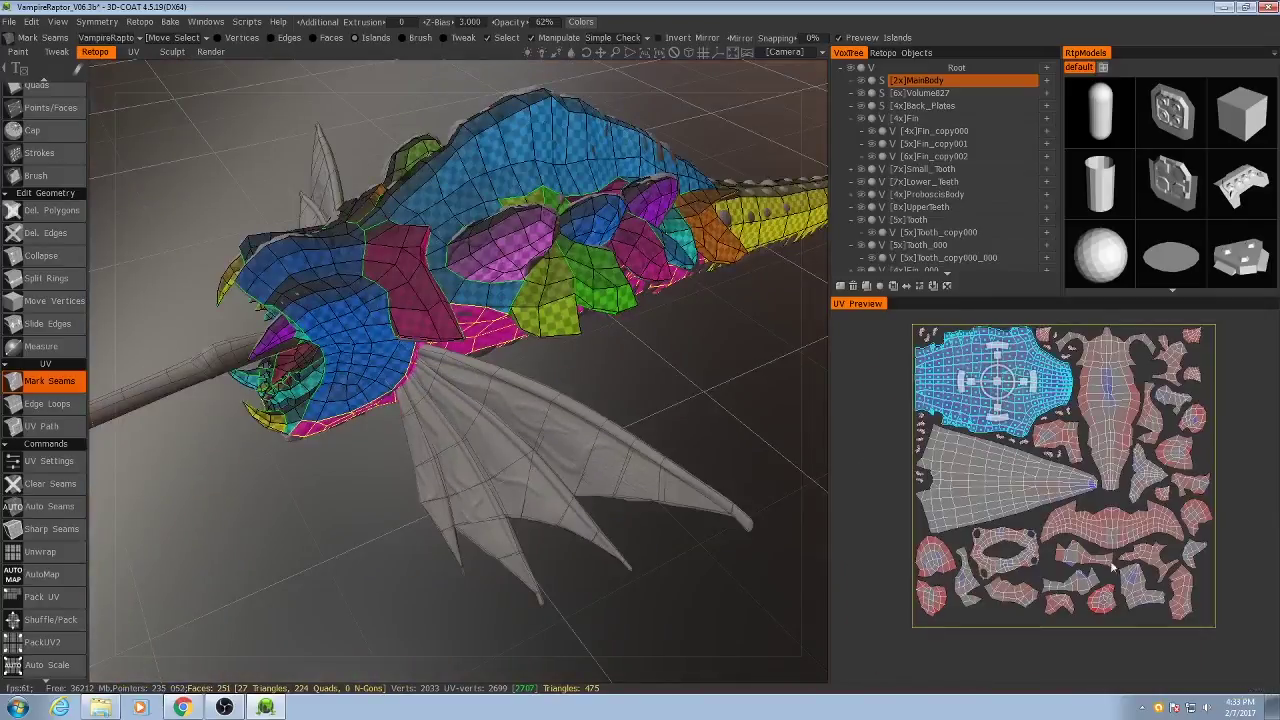
alt+middle_drag(522, 240, 542, 338)
alt+right_drag(542, 338, 550, 327)
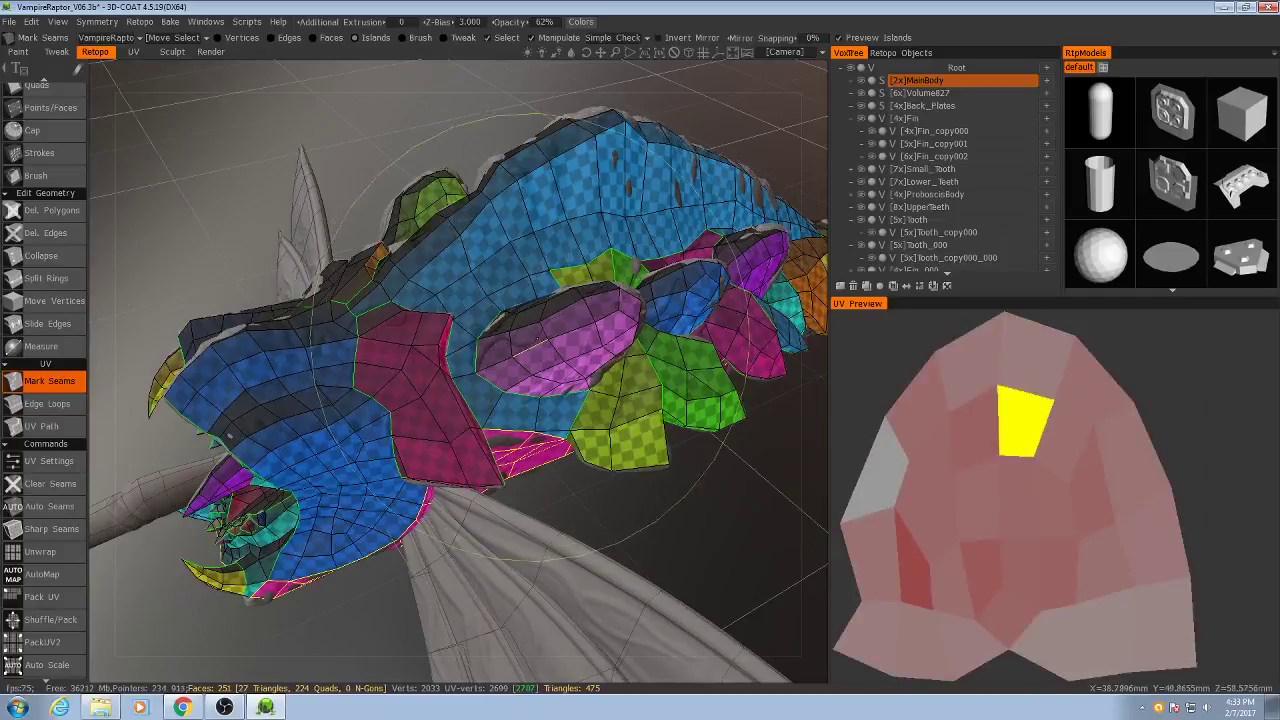
Space out the two rounded pod islands and the narrow curved island in the lower-left corner of the UV tile.
scroll(1020, 578, up, 4)
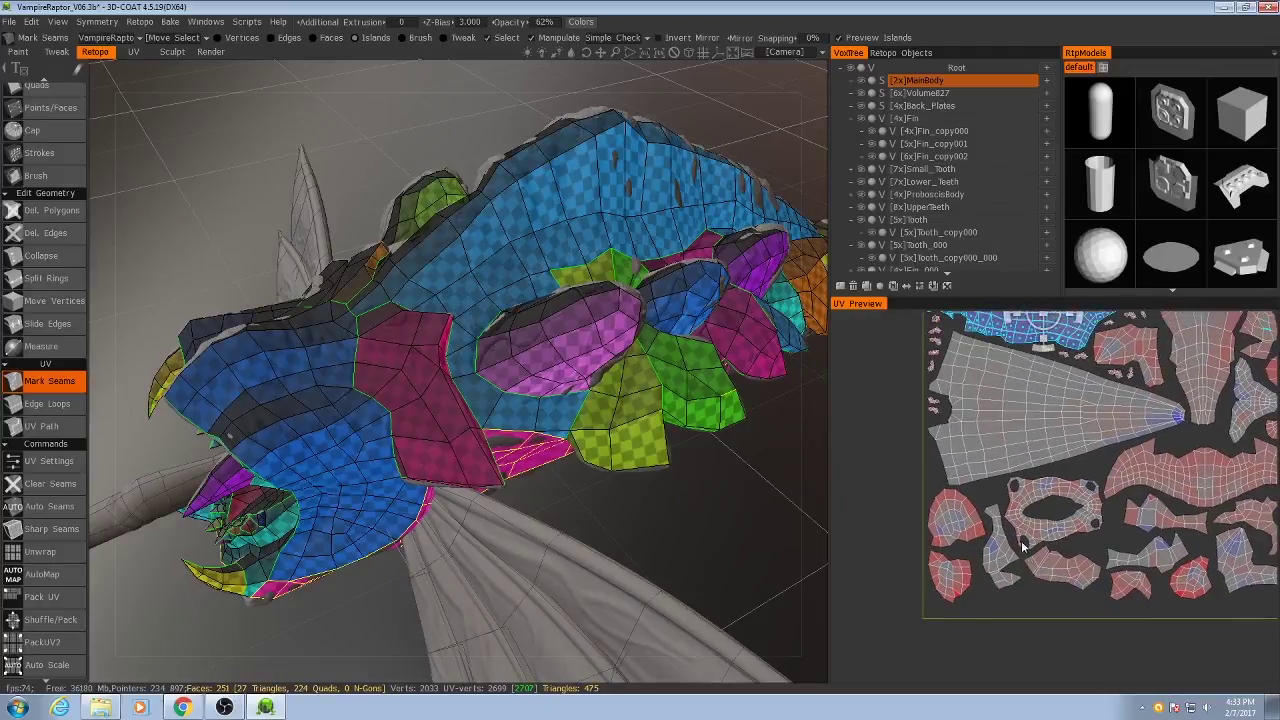
scroll(1022, 545, up, 2)
click(983, 525)
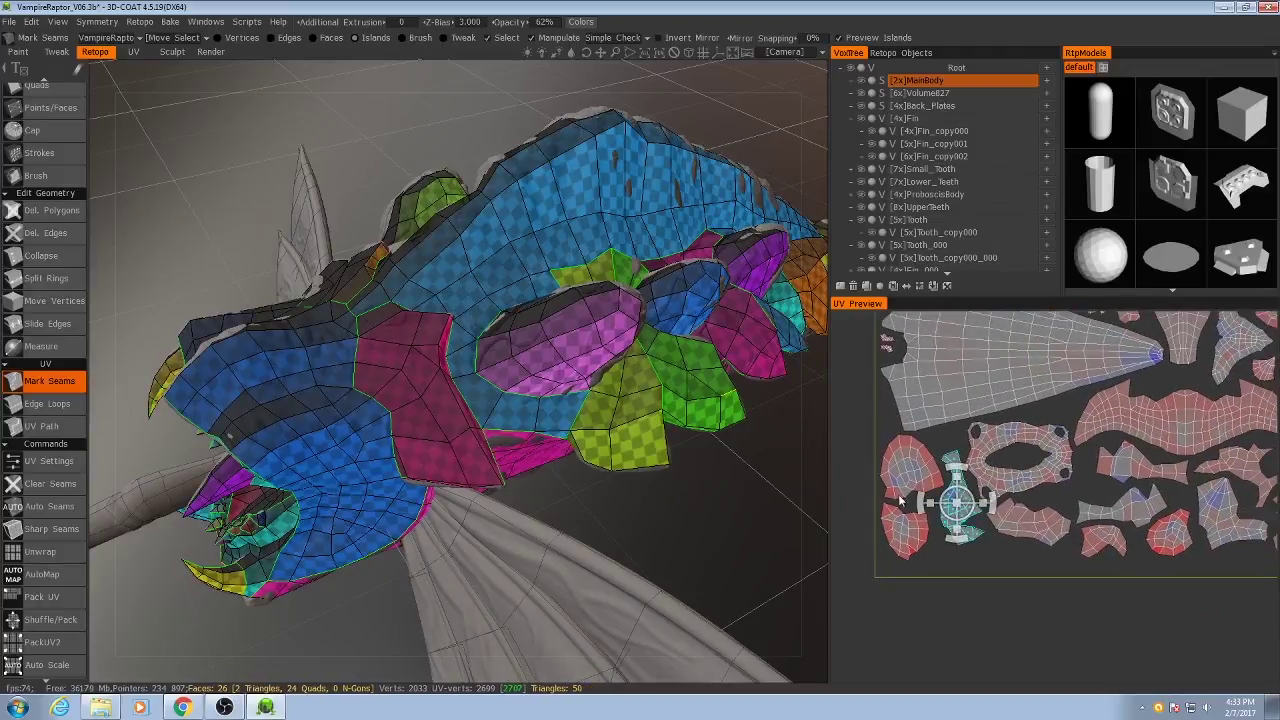
click(912, 548)
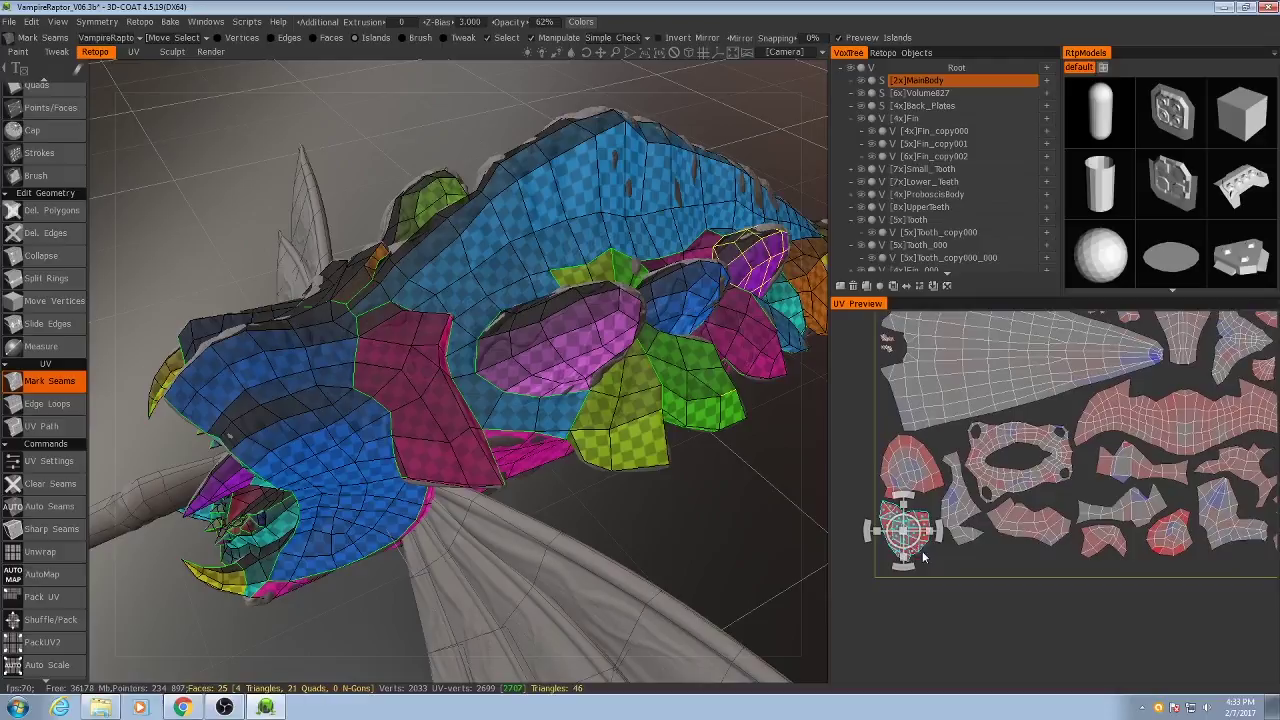
click(886, 473)
click(960, 512)
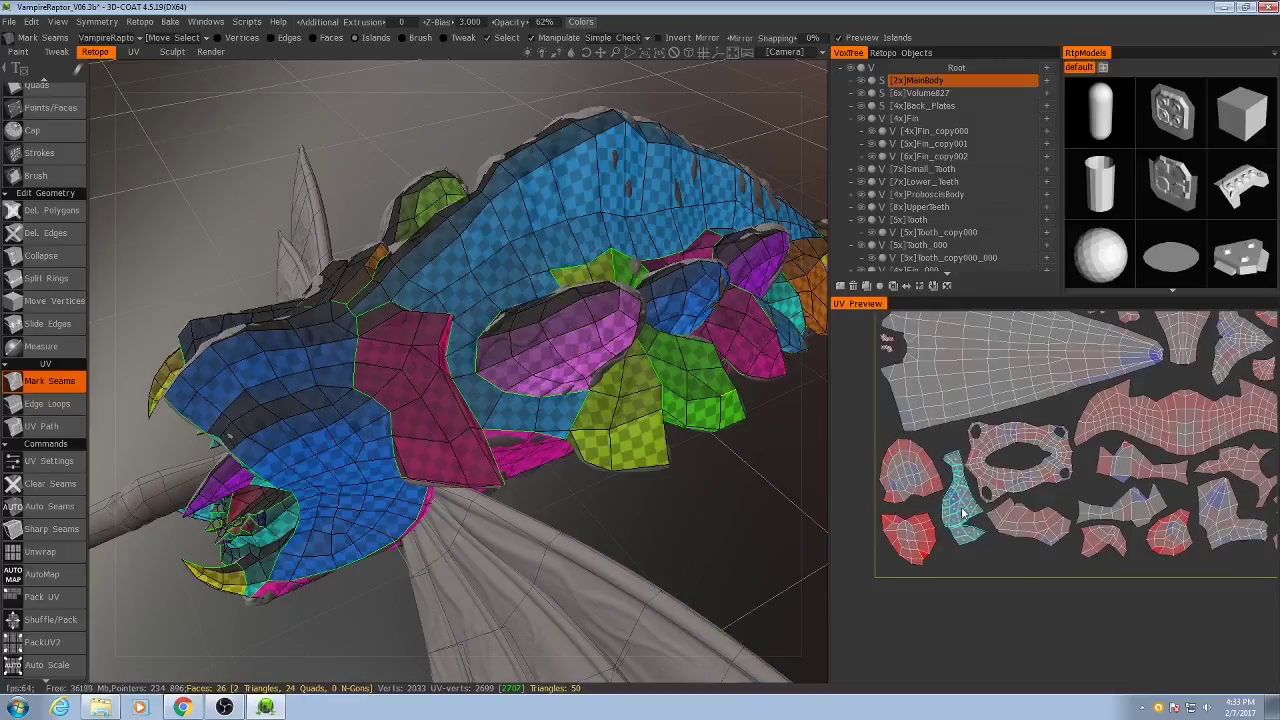
Rotate the ring-shaped mouth island slightly and nudge the small islands around it to even out their spacing.
drag(963, 515, 1041, 553)
drag(1106, 545, 1114, 554)
drag(1021, 465, 1031, 486)
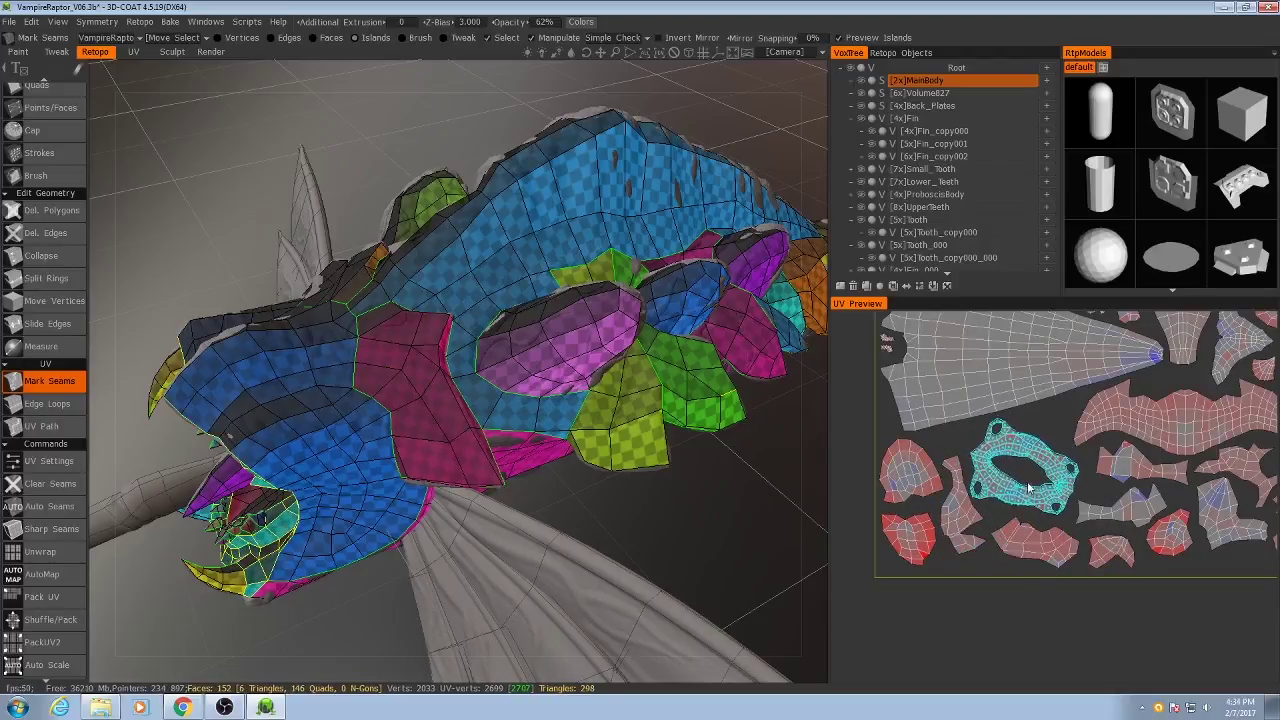
middle_drag(1212, 516, 1080, 562)
scroll(1080, 562, down, 1)
drag(1080, 562, 1080, 566)
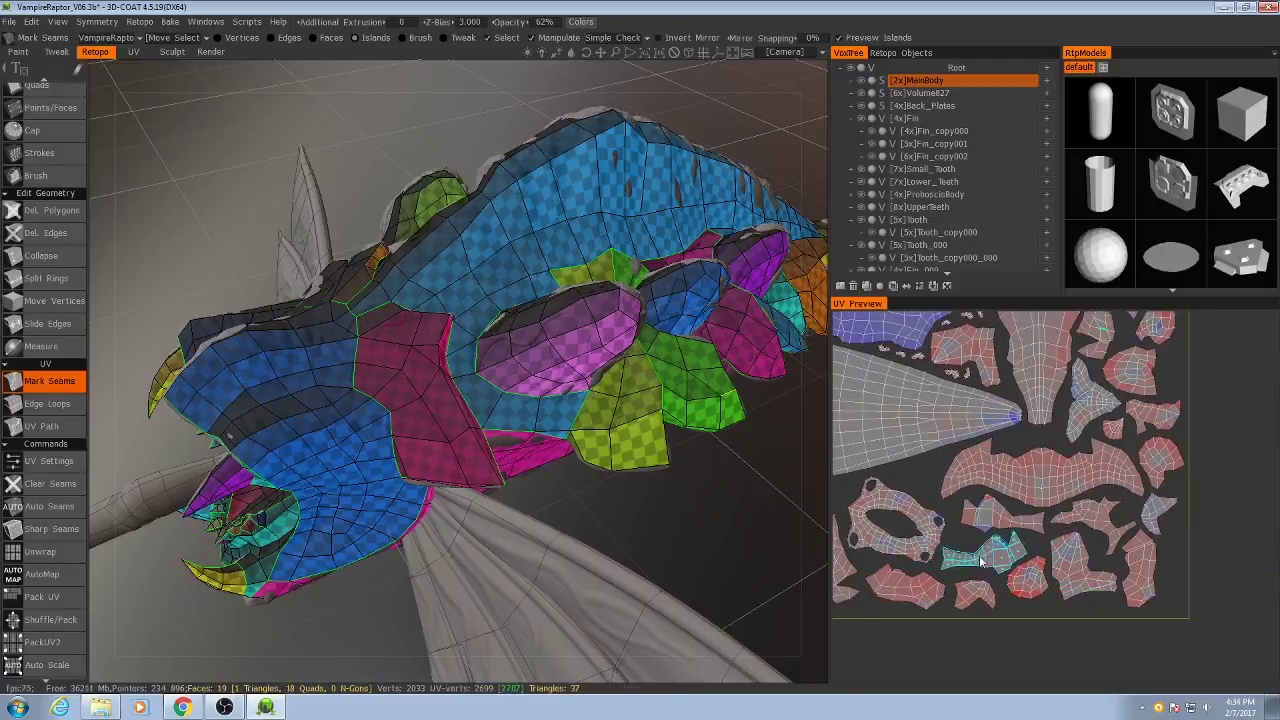
scroll(575, 500, down, 4)
Check the list of retopo objects and examine the model's head, mouth and fins from several angles.
mouse_move(590, 508)
mouse_down()
mouse_move(516, 545)
mouse_move(598, 513)
mouse_up()
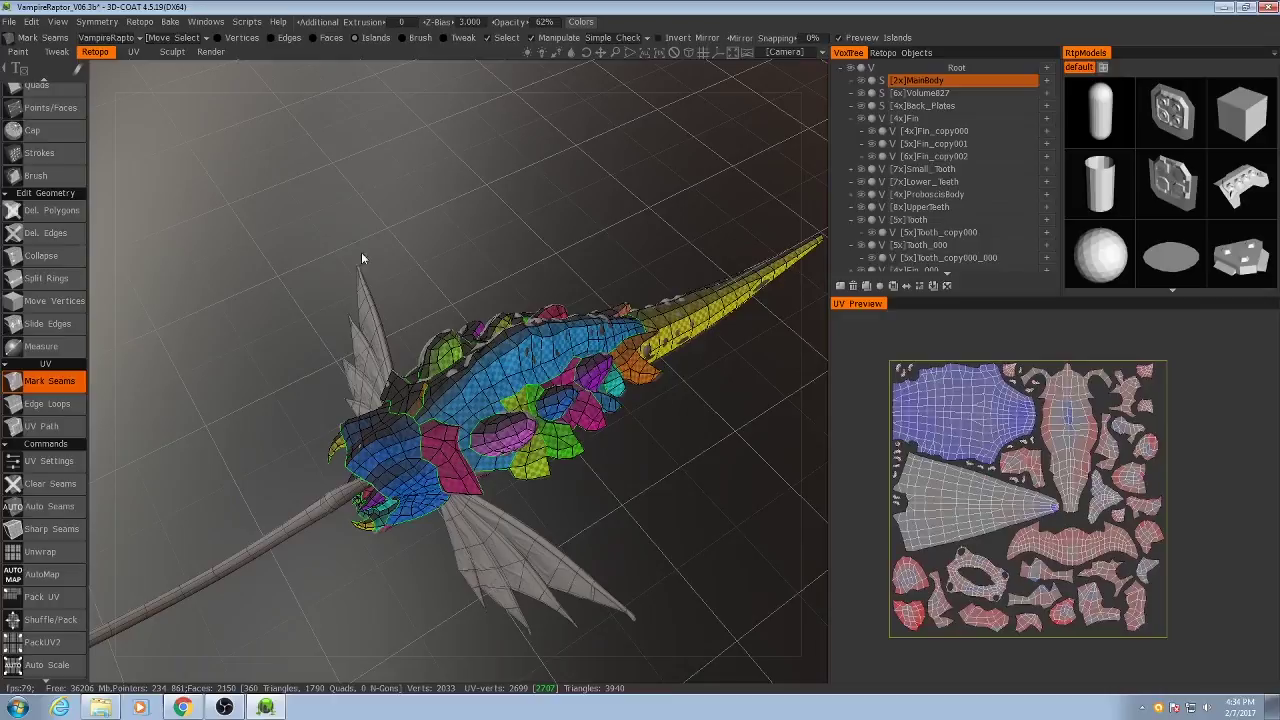
drag(637, 486, 640, 368)
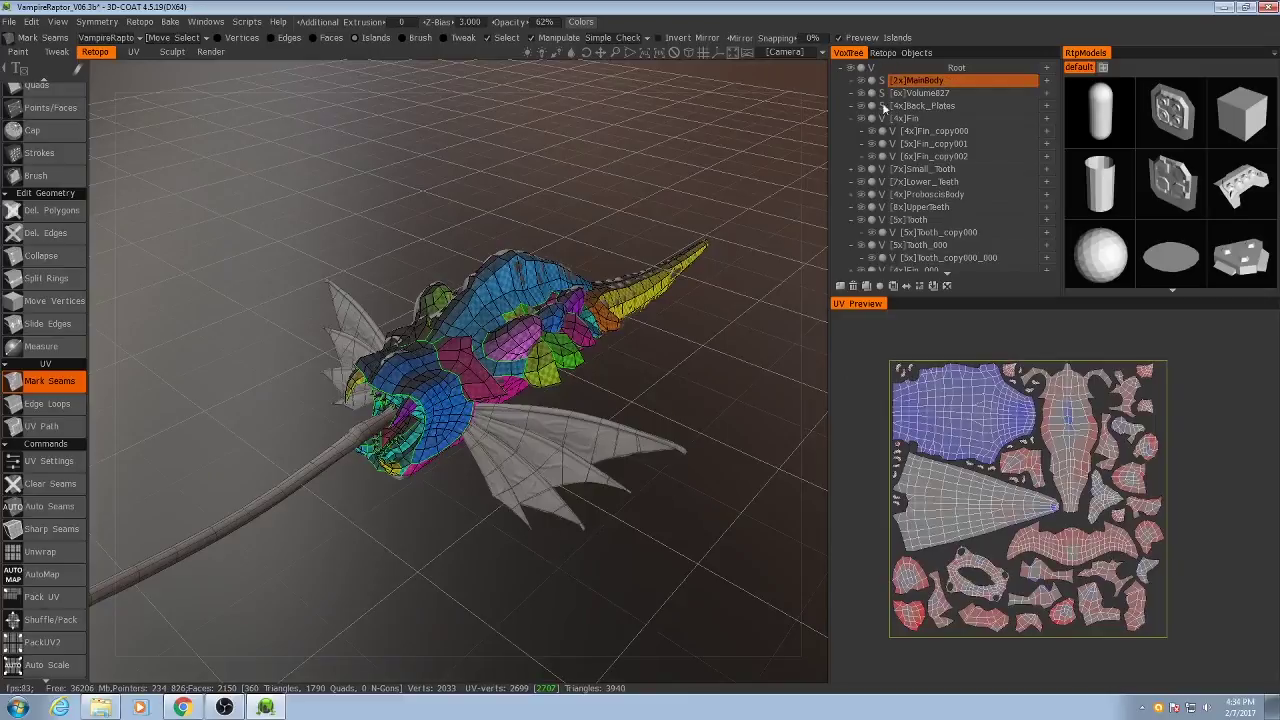
click(899, 53)
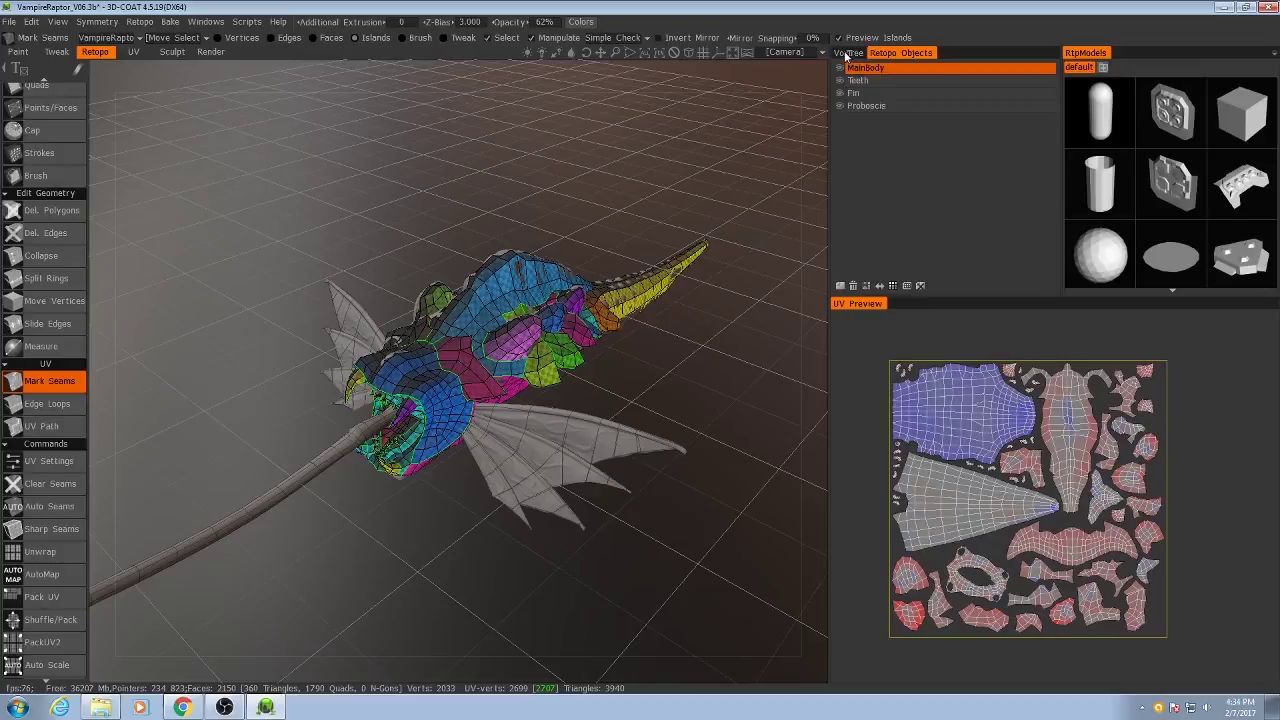
click(847, 54)
alt+drag(470, 400, 492, 346)
alt+right_drag(492, 346, 580, 330)
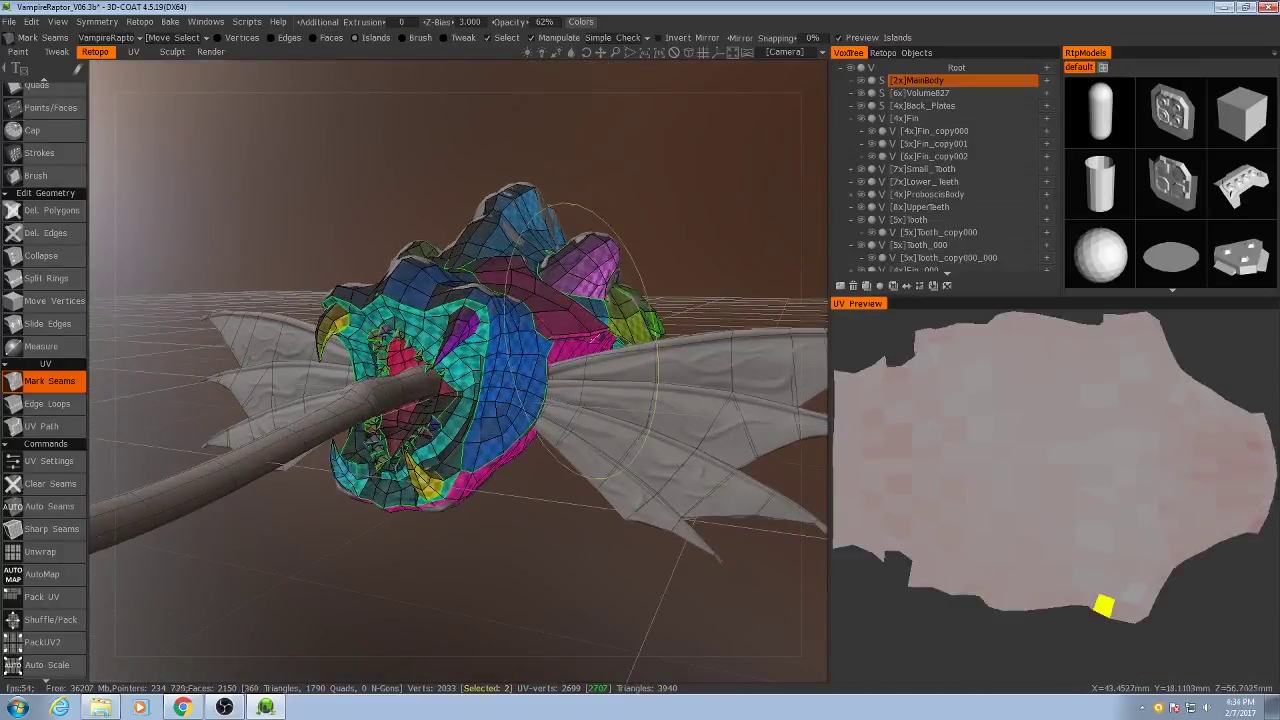
alt+drag(592, 338, 577, 384)
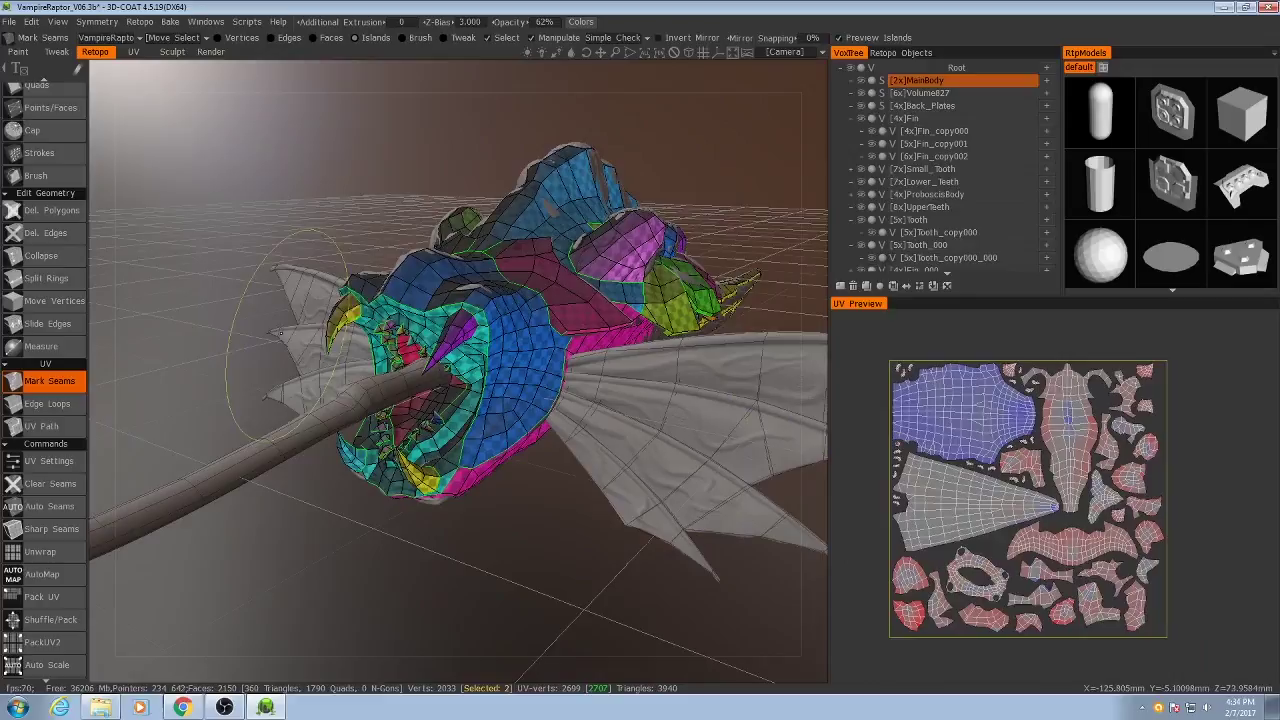
alt+drag(450, 482, 350, 470)
alt+drag(412, 505, 546, 424)
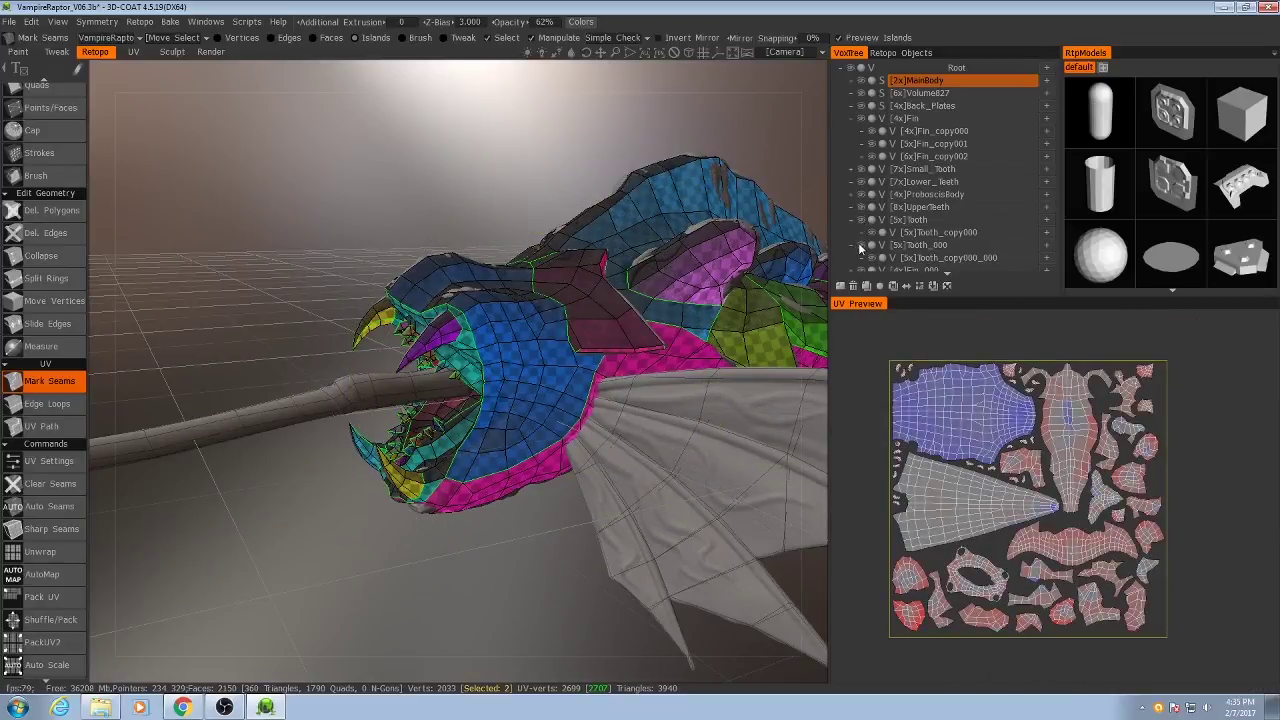
Hide the ProboscisBody and fin volumes together with the Fin and Proboscis retopo objects, keeping MainBody and Teeth visible.
click(861, 195)
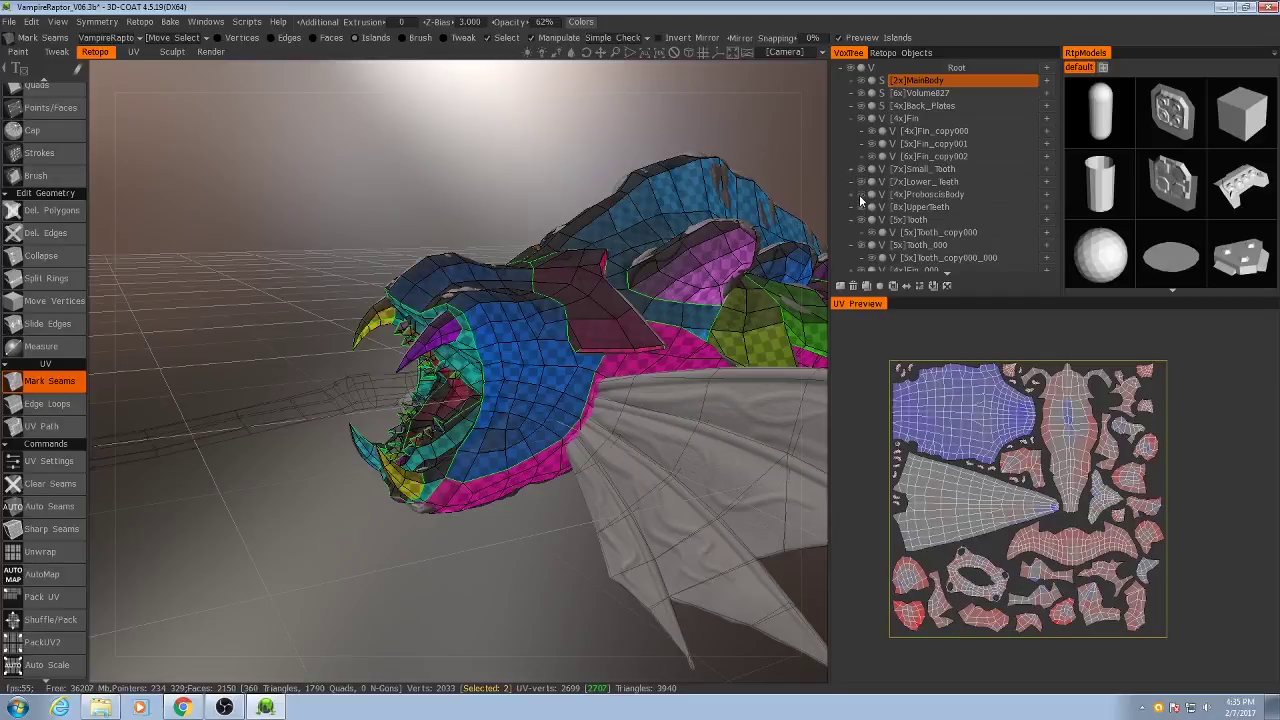
click(861, 118)
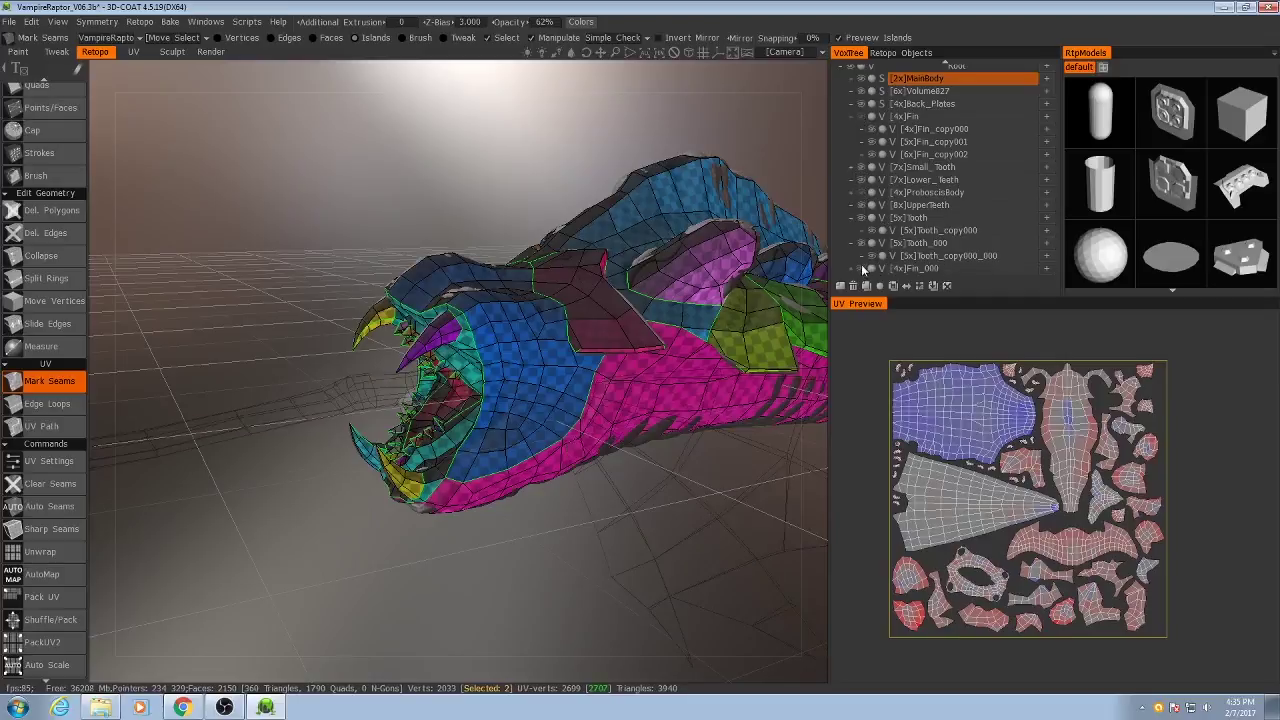
click(907, 53)
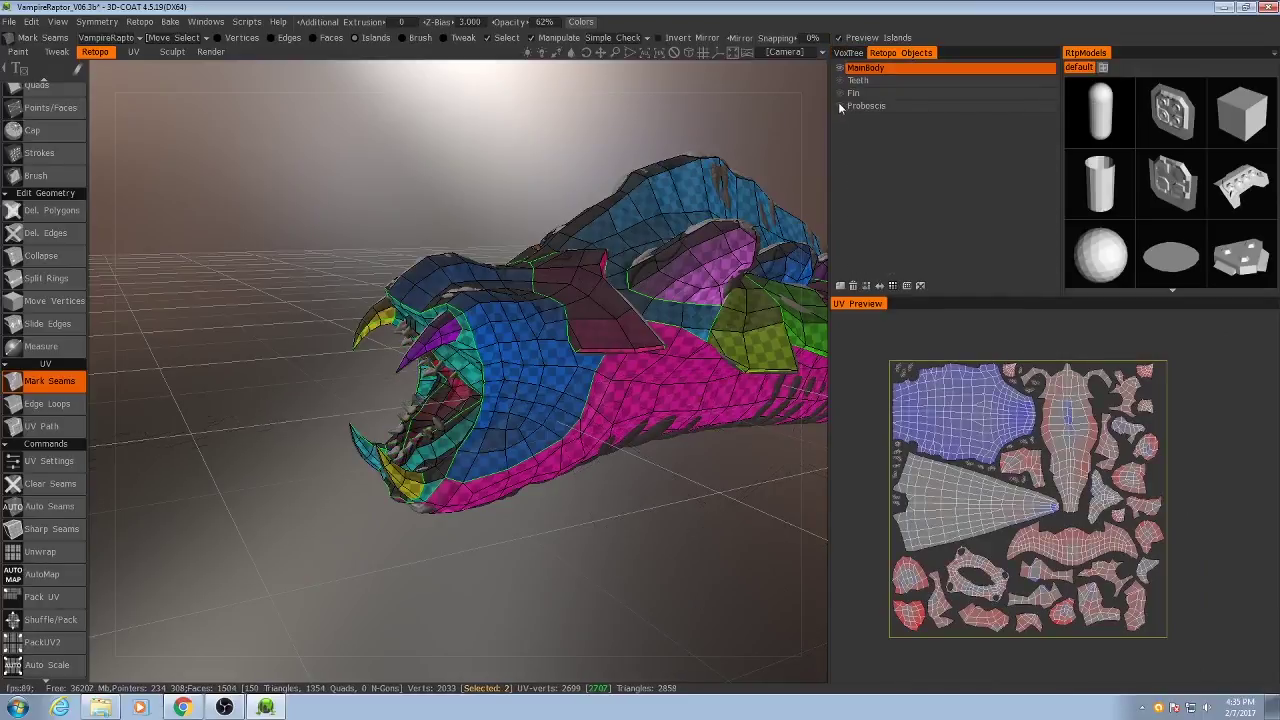
click(840, 92)
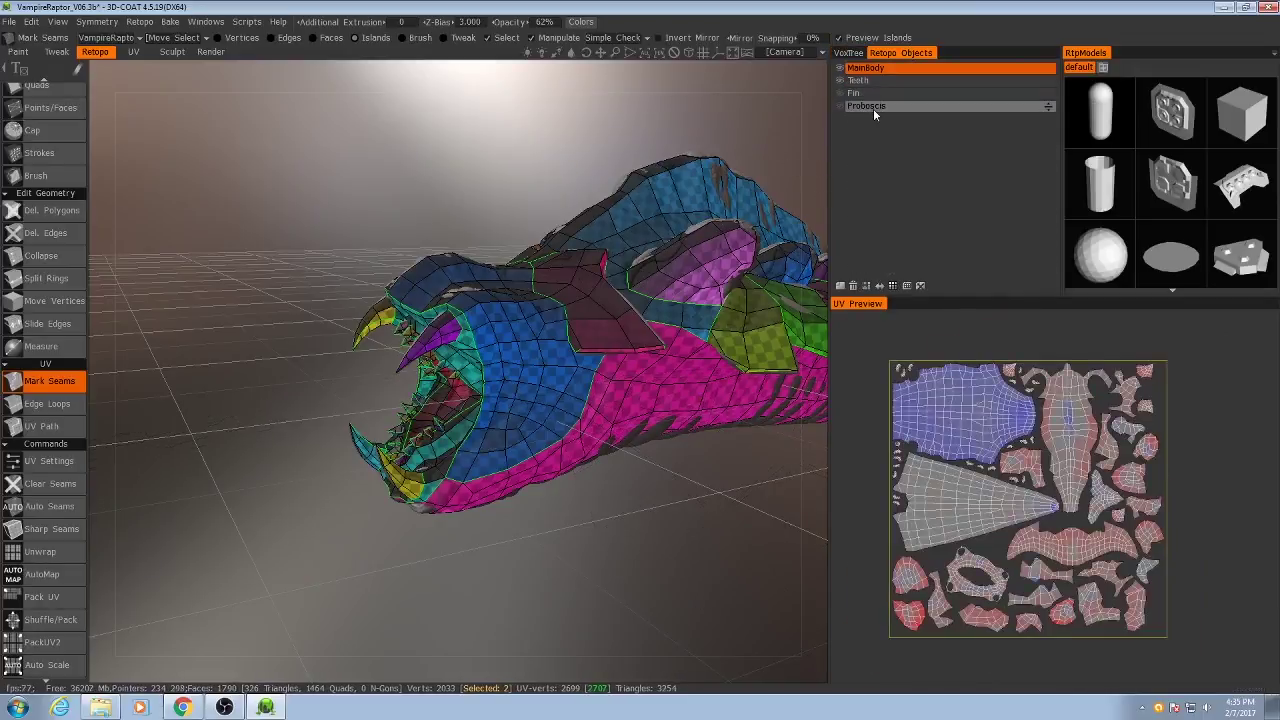
scroll(650, 210, down, 3)
alt+drag(650, 210, 608, 288)
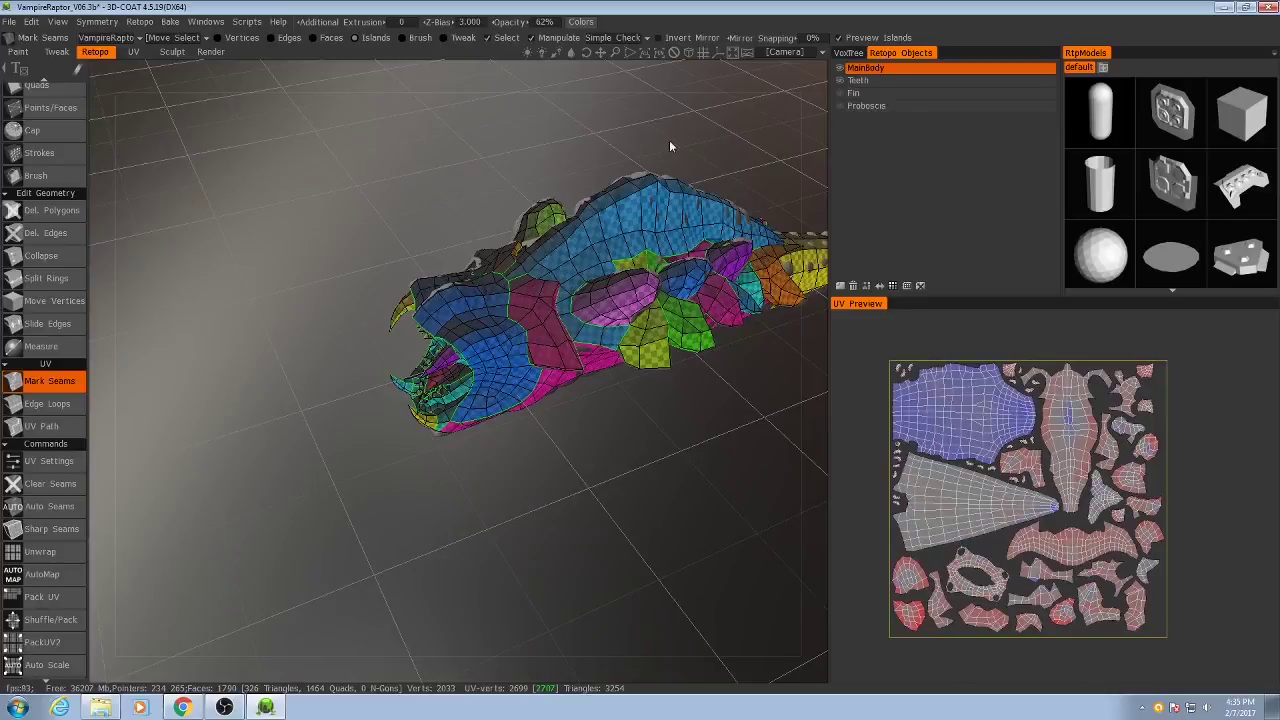
Check the visible body mesh from several angles and open the settings for a per-pixel normal map bake.
alt+drag(671, 147, 662, 262)
scroll(671, 280, down, 2)
alt+middle_drag(671, 280, 528, 358)
alt+drag(528, 358, 473, 412)
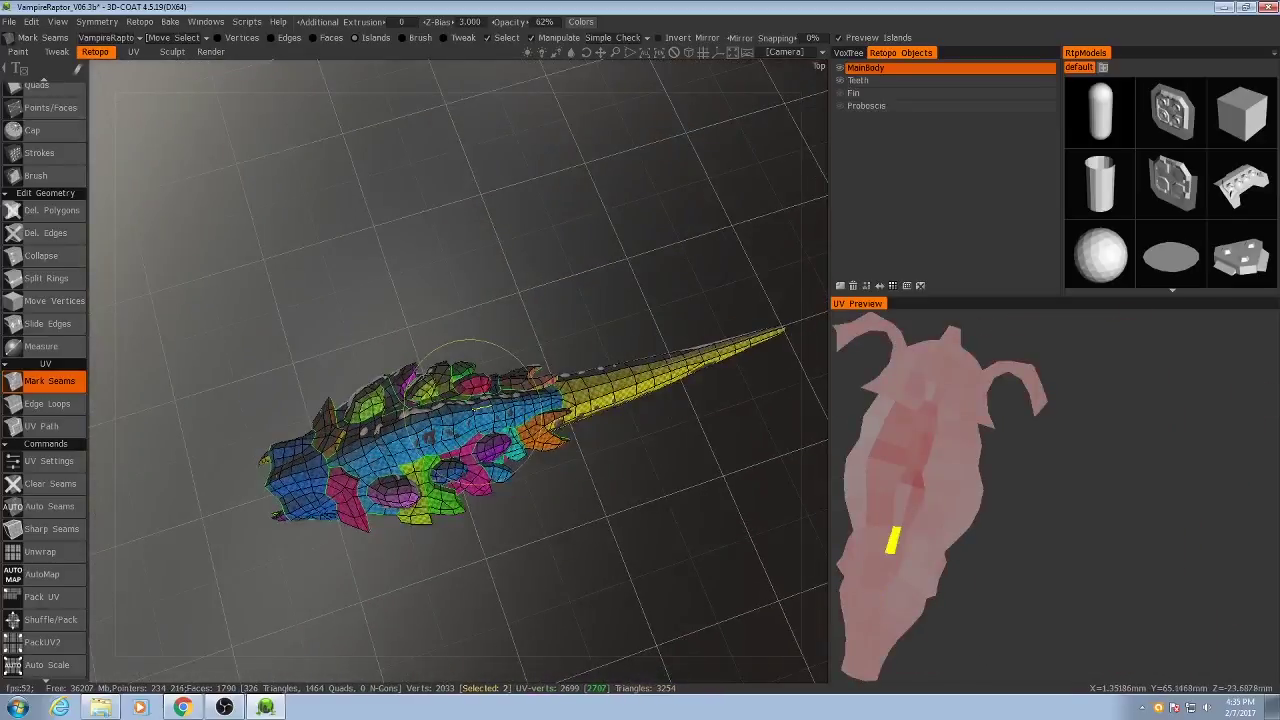
alt+drag(498, 486, 441, 218)
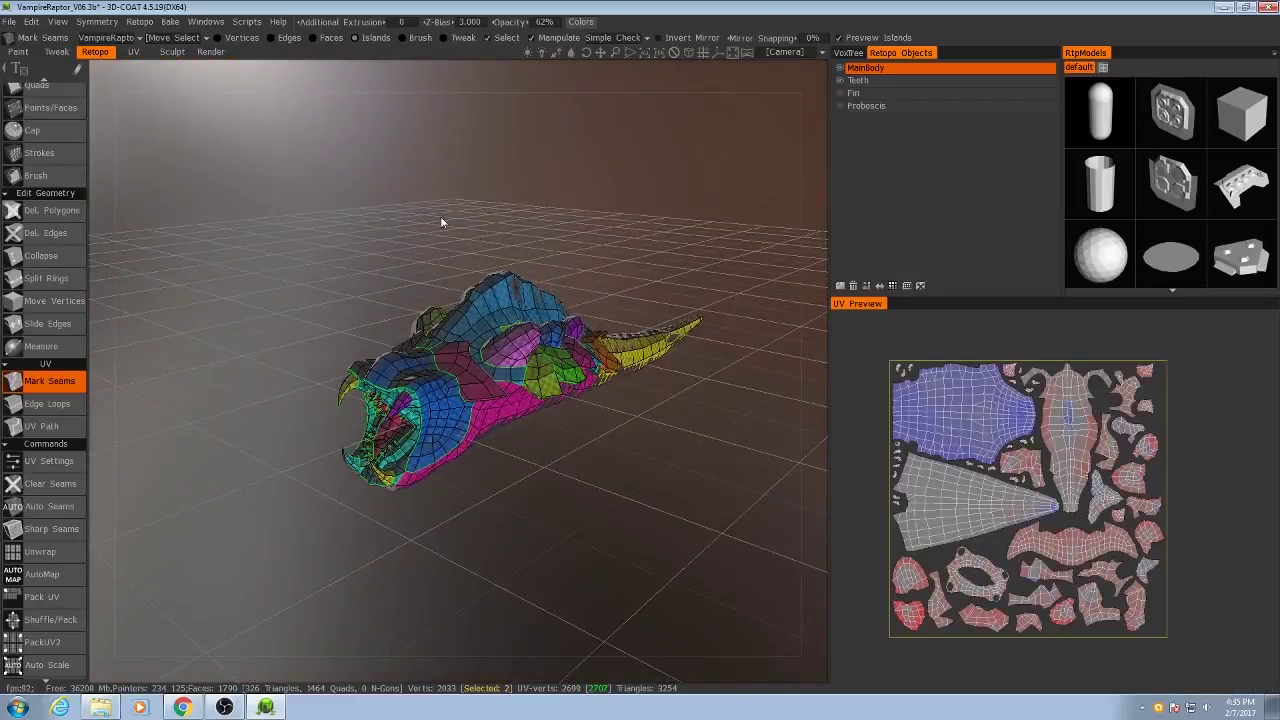
click(172, 21)
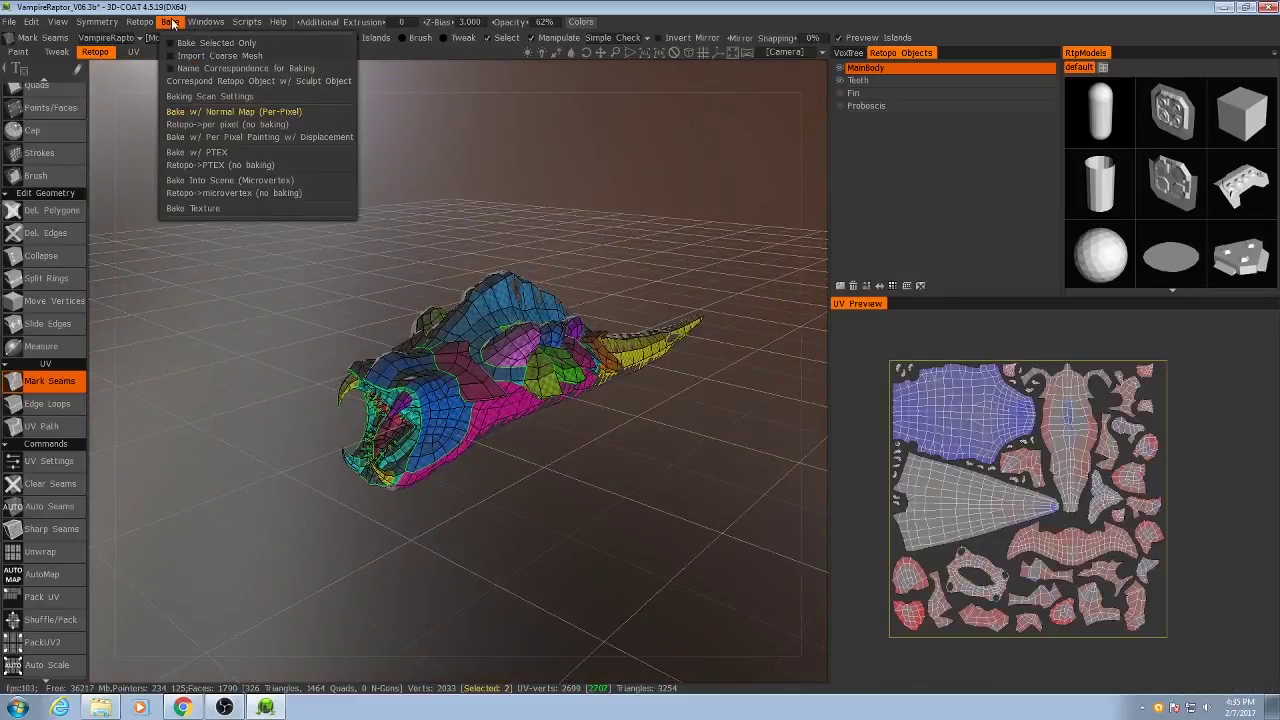
click(225, 111)
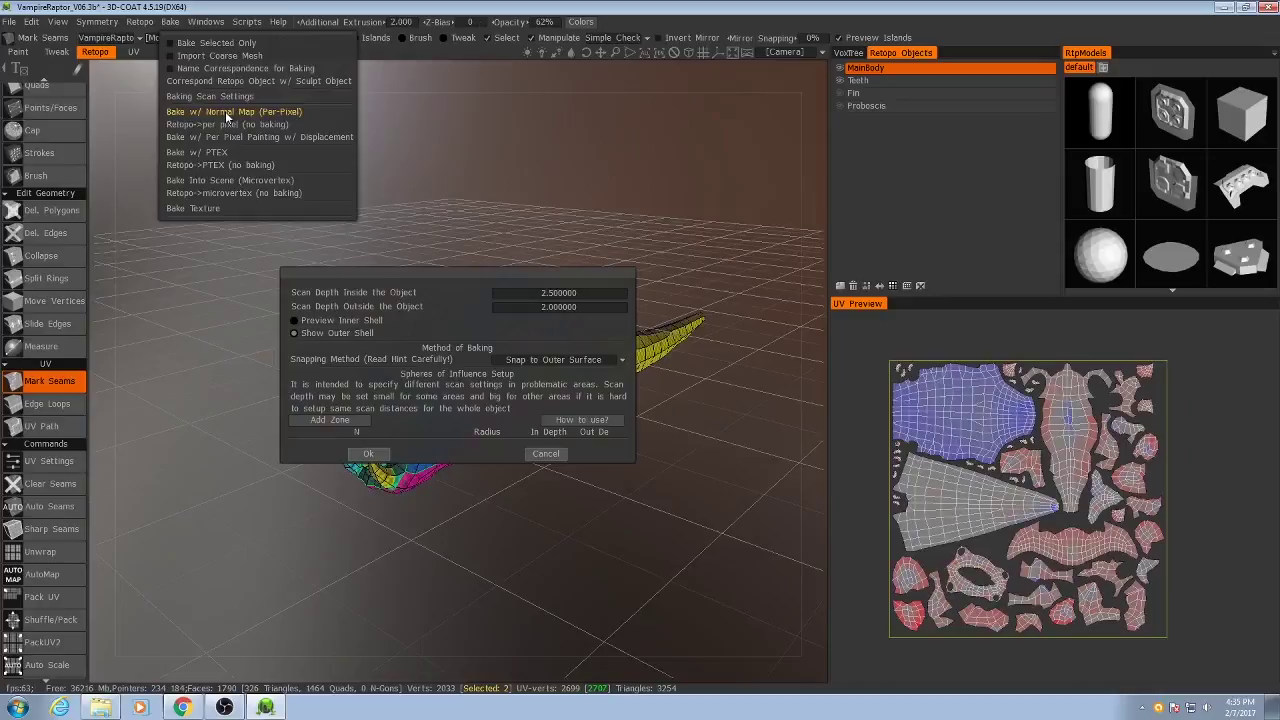
Inspect the bake's outer shell against the sculpt along the back crest and the rounded pods.
drag(528, 266, 865, 78)
drag(660, 316, 404, 414)
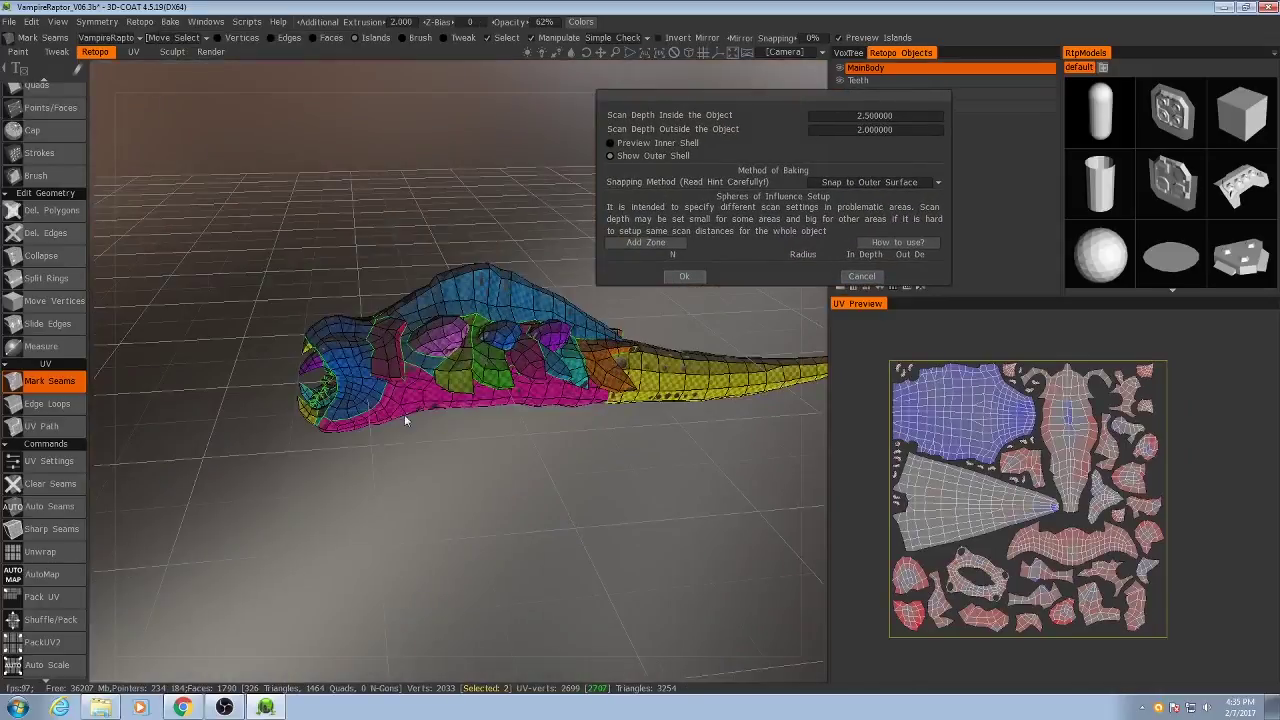
scroll(430, 385, up, 3)
drag(348, 480, 444, 411)
mouse_move(434, 349)
mouse_down()
mouse_move(436, 413)
mouse_move(423, 366)
mouse_up()
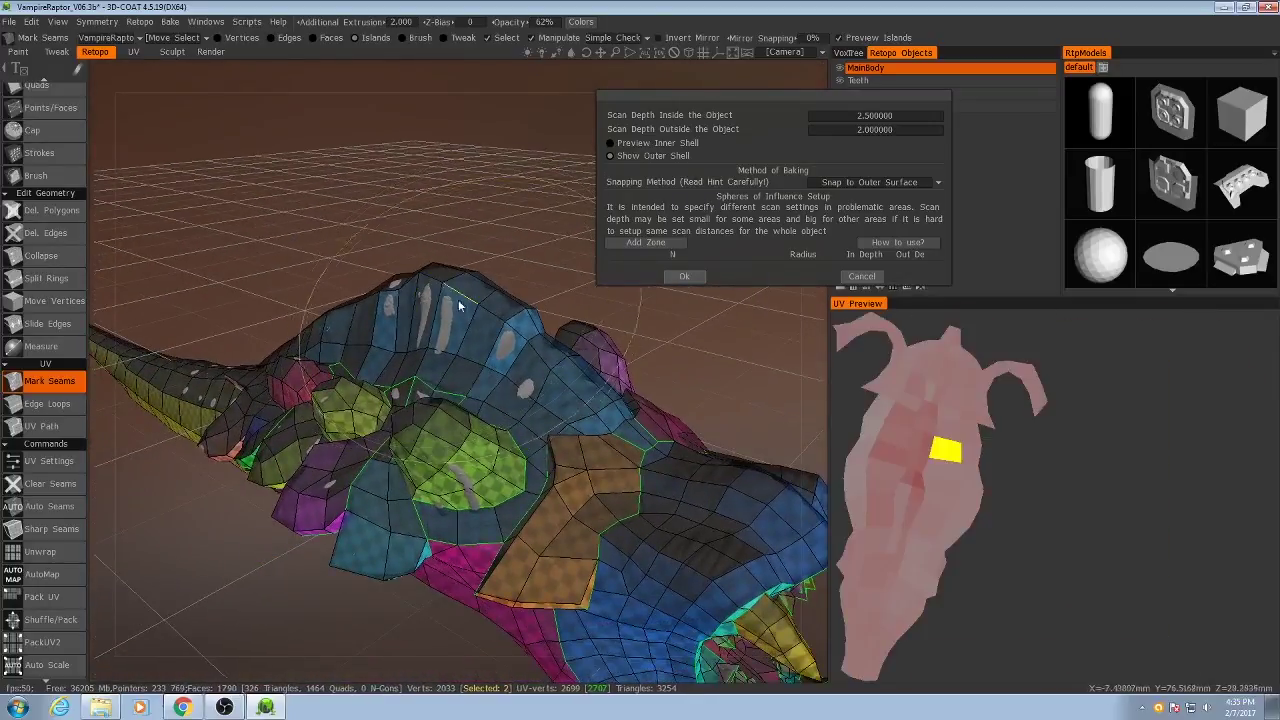
alt+drag(441, 295, 514, 323)
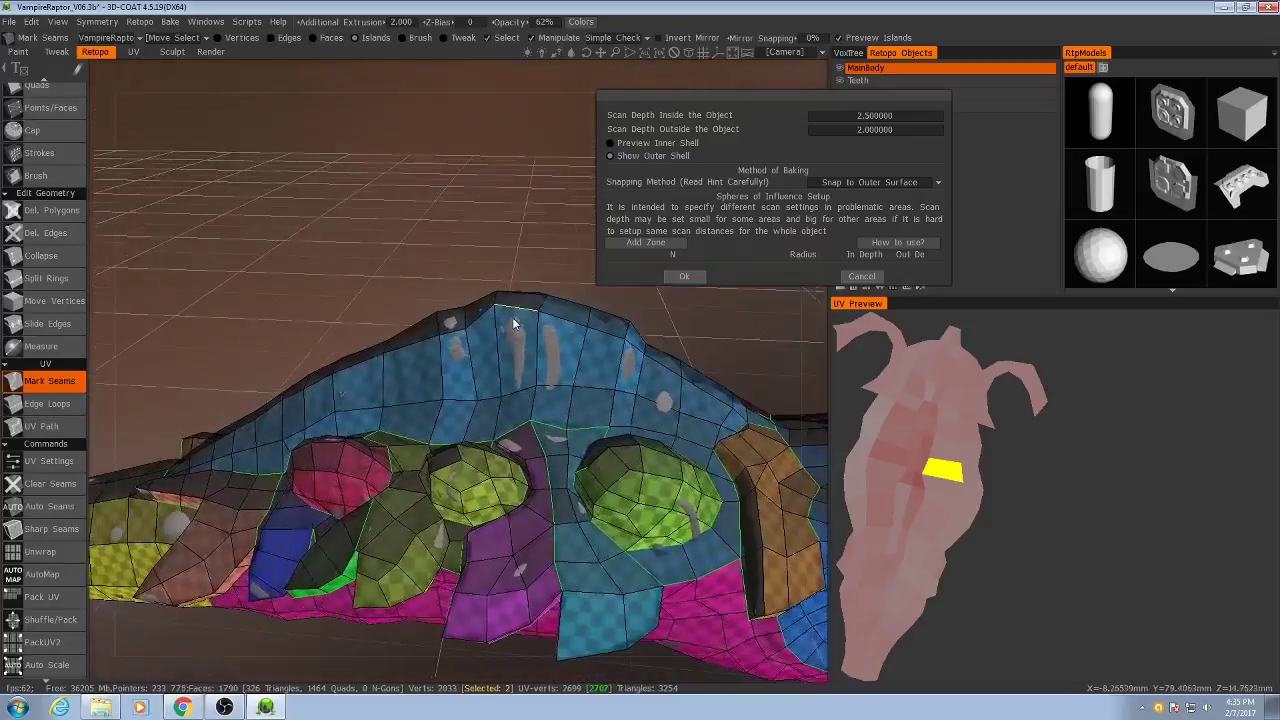
Preview the inner shell briefly, set the outside scan depth to 5 and check the outer shell around the mouth.
click(611, 143)
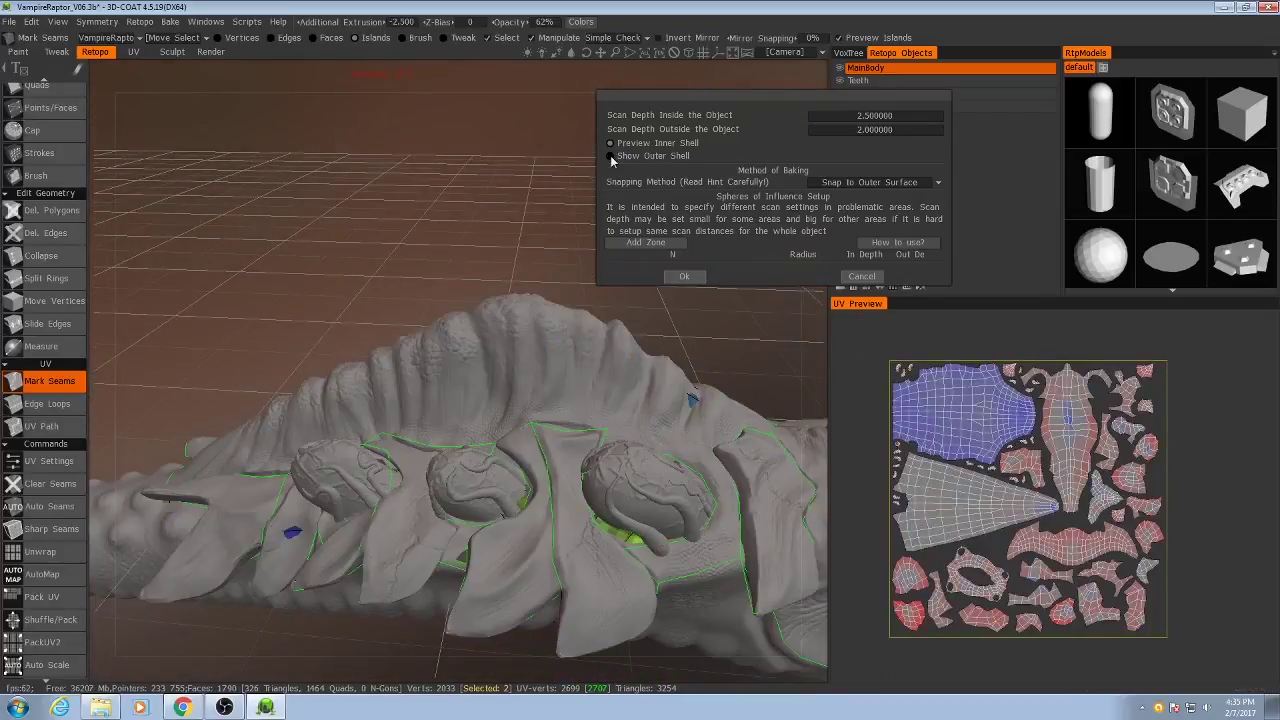
click(610, 155)
click(862, 131)
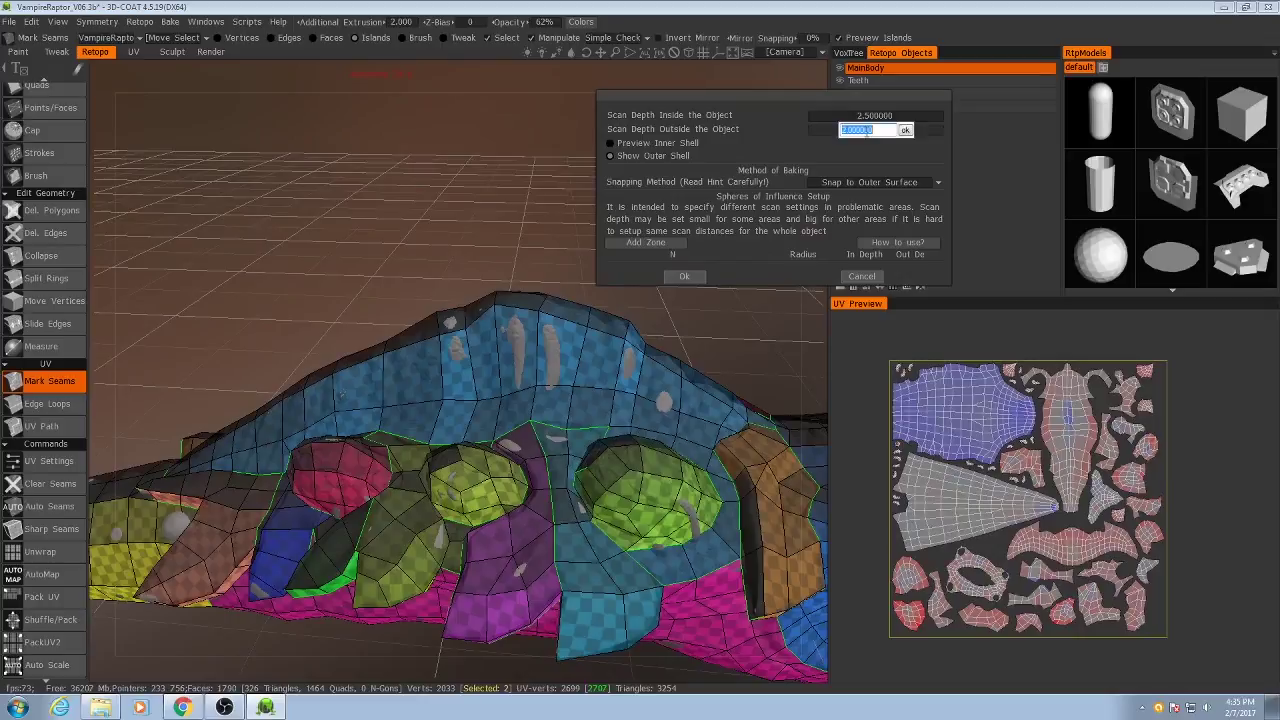
text(5)
key(Return)
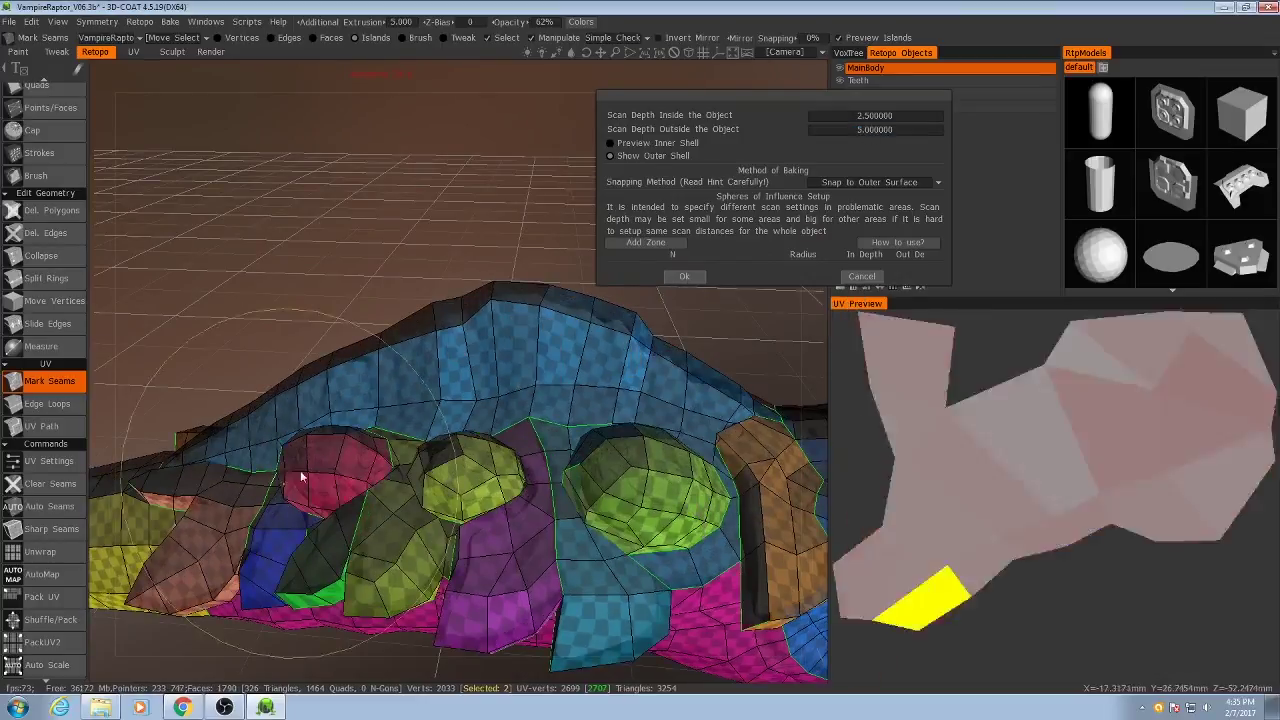
drag(598, 458, 491, 370)
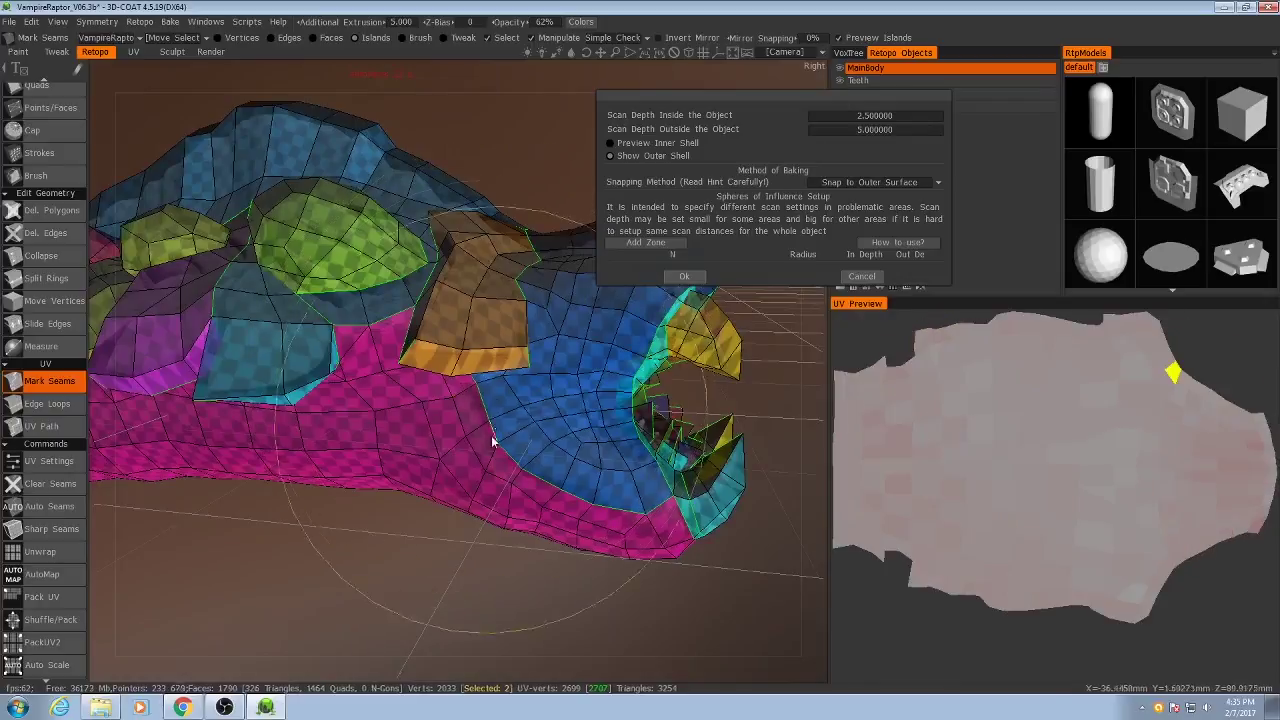
alt+drag(491, 443, 443, 434)
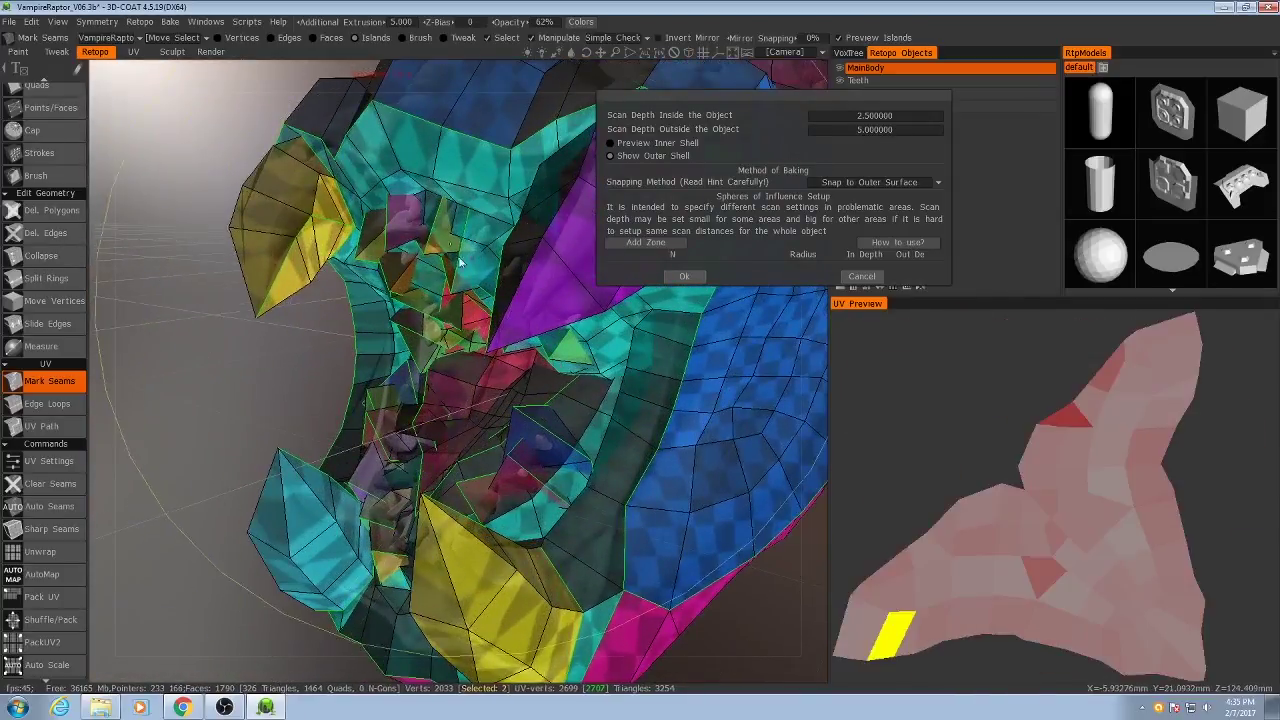
Move all faces of the Teeth object to the Extremeties UV set and display that set.
click(862, 80)
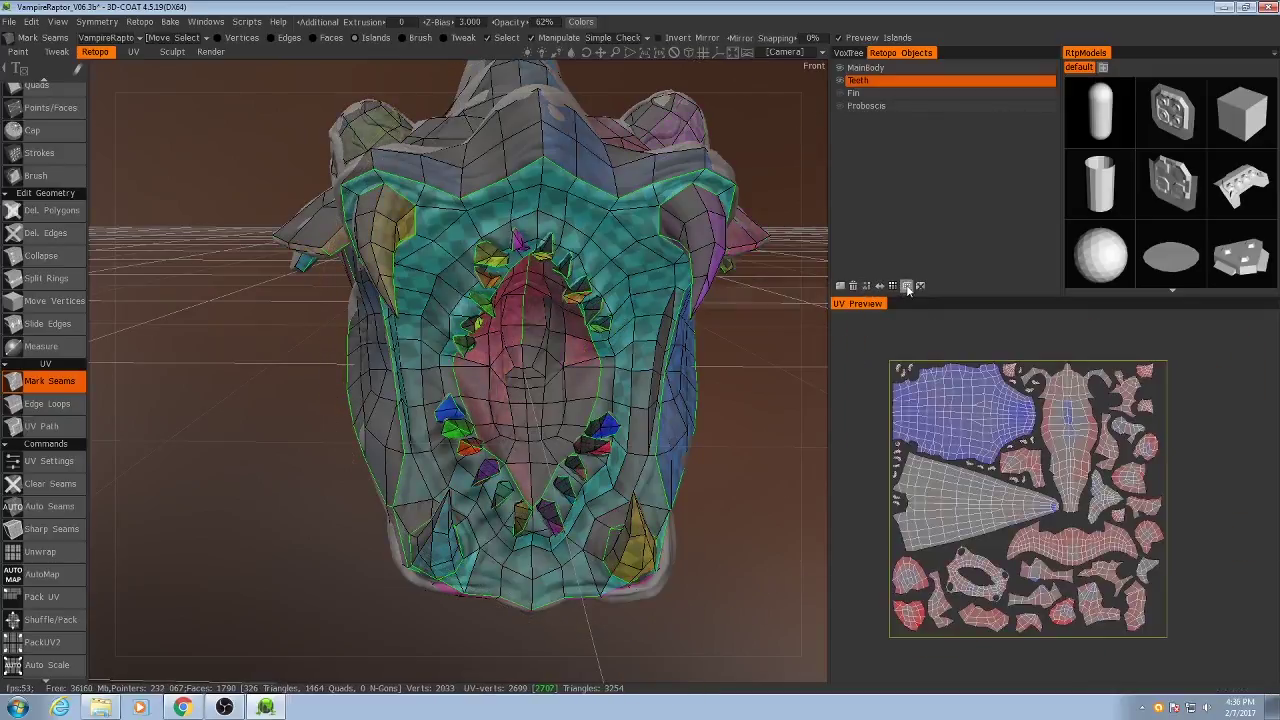
click(895, 287)
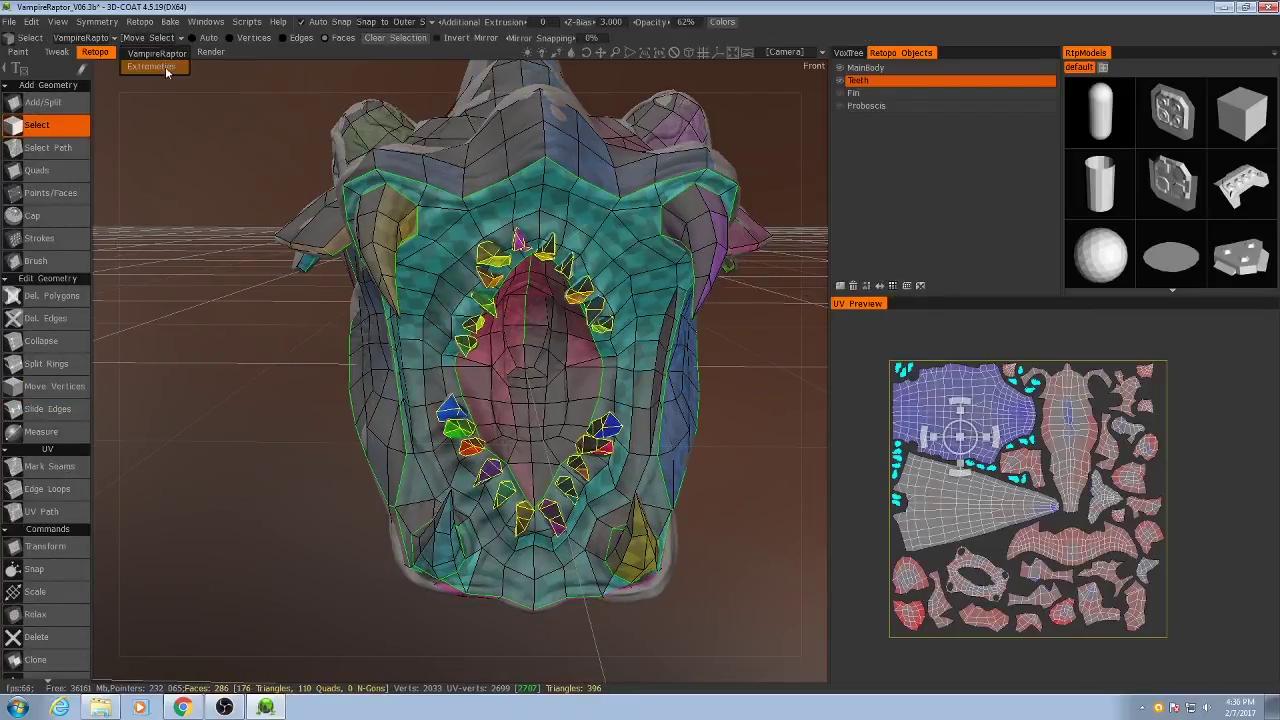
click(152, 66)
click(86, 38)
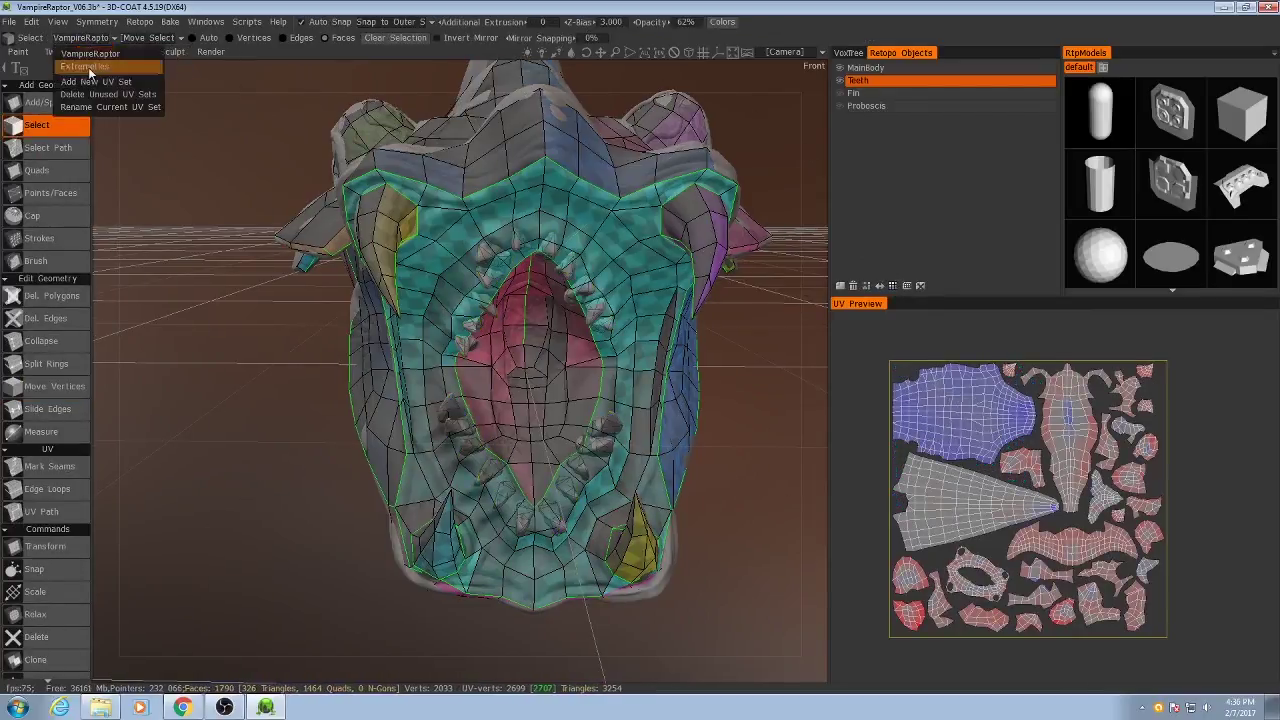
click(88, 67)
scroll(926, 399, up, 5)
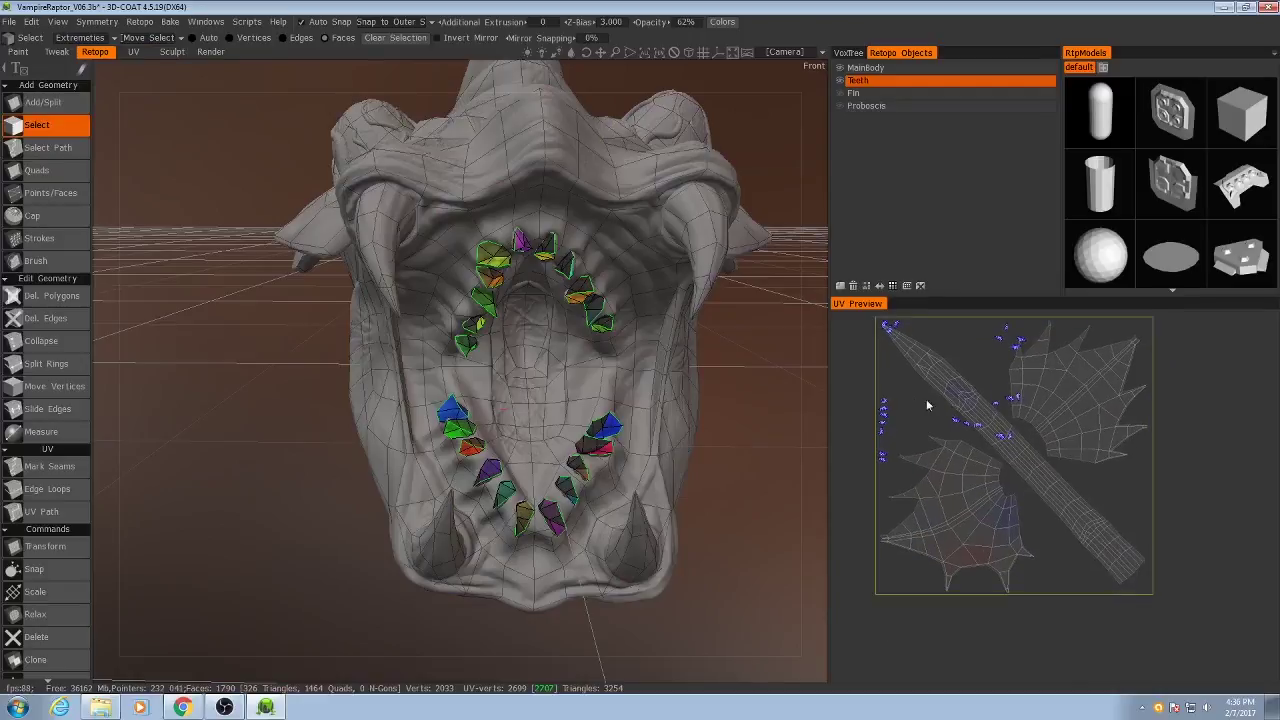
Show the Fin and Proboscis retopo objects and select all of the Teeth islands.
click(840, 93)
click(840, 106)
scroll(488, 370, down, 5)
click(894, 286)
scroll(919, 401, up, 4)
Move groups of tooth islands off the fins and proboscis into free gaps along the sides and lower part of the UV tile.
drag(914, 400, 1091, 571)
scroll(1091, 571, down, 6)
drag(990, 450, 935, 385)
drag(965, 500, 1014, 578)
drag(990, 534, 890, 325)
scroll(1000, 540, down, 2)
drag(1005, 495, 1068, 601)
drag(1034, 546, 896, 325)
scroll(1000, 520, down, 3)
drag(1055, 485, 1088, 520)
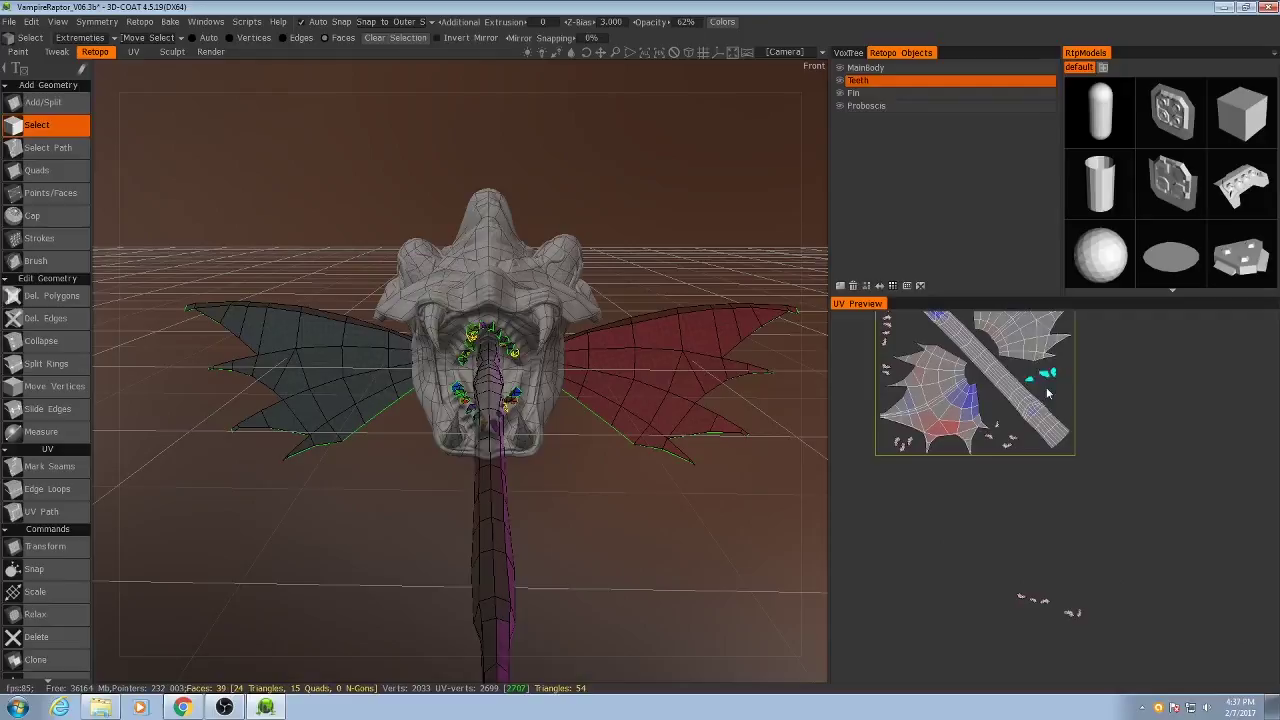
Move the last tooth island groups from below the UV tile into the free space along its upper edge.
drag(1090, 624, 1012, 590)
middle_drag(1050, 570, 1054, 592)
drag(1053, 629, 944, 312)
middle_drag(993, 336, 1005, 491)
drag(740, 270, 628, 288)
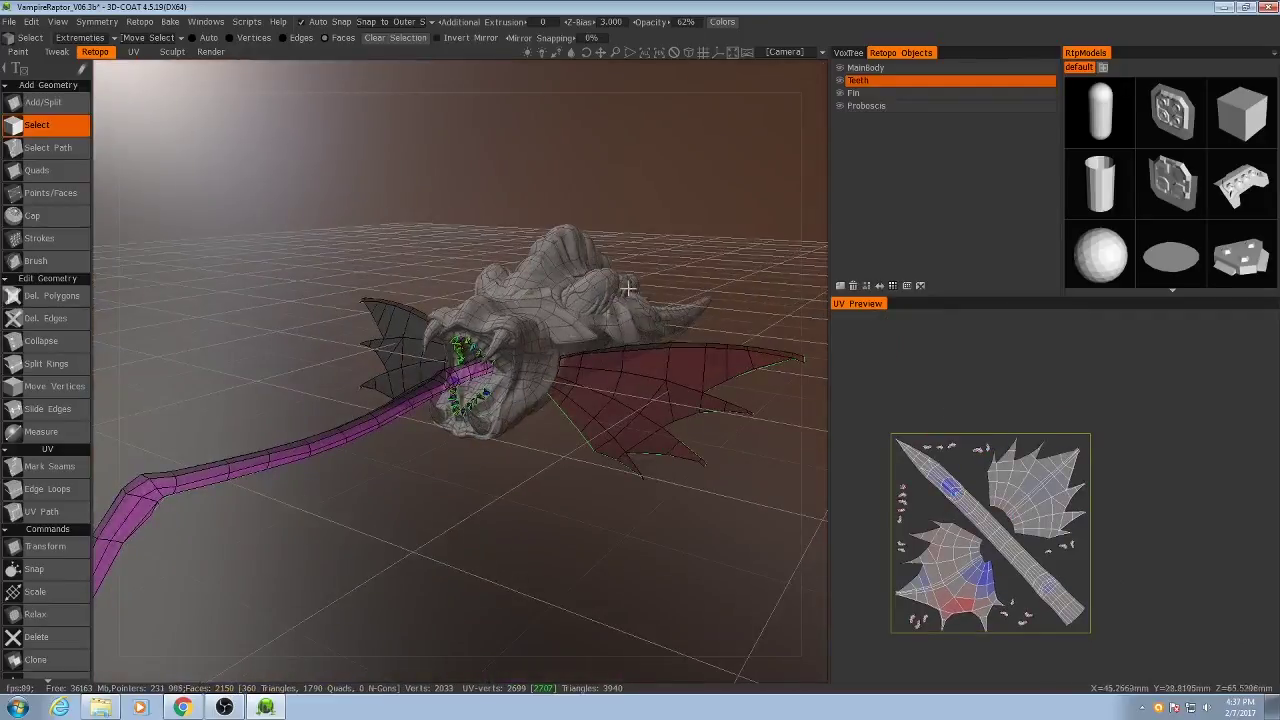
Hide the Teeth, Fin and Proboscis retopo objects together with the Small_Tooth, Lower_Teeth and UpperTeeth volumes.
click(840, 80)
click(840, 93)
click(840, 105)
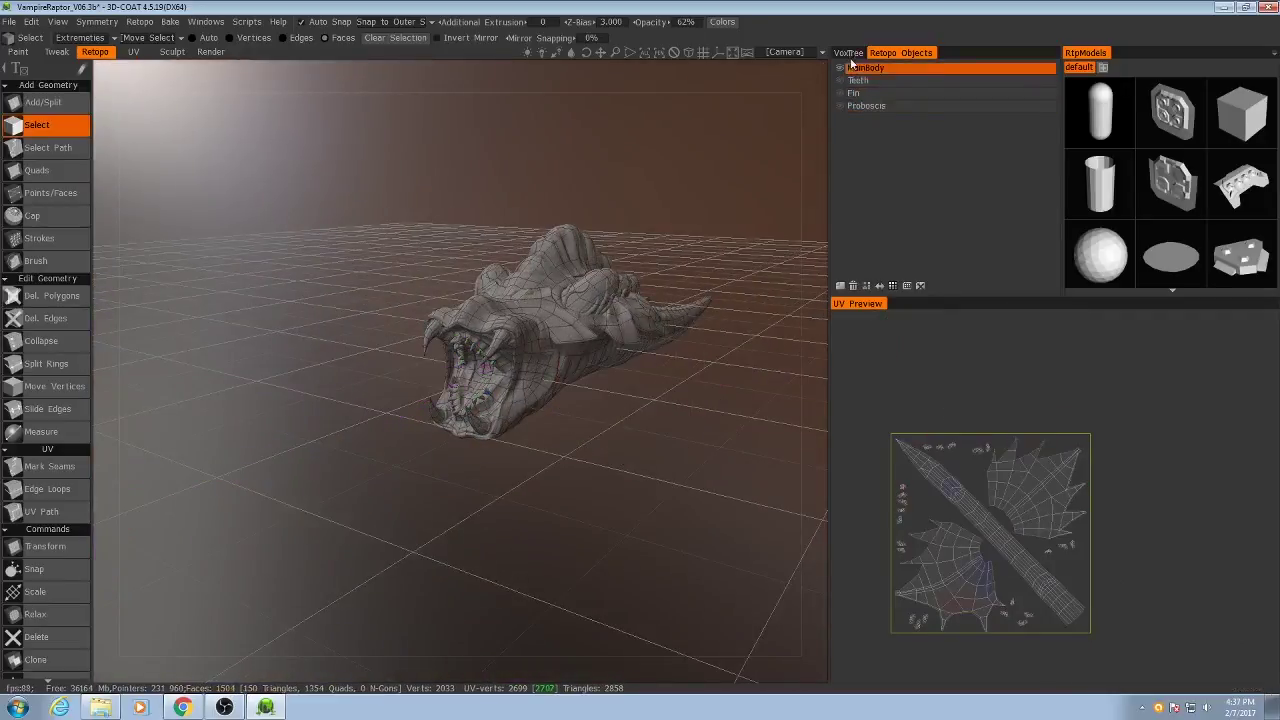
click(848, 53)
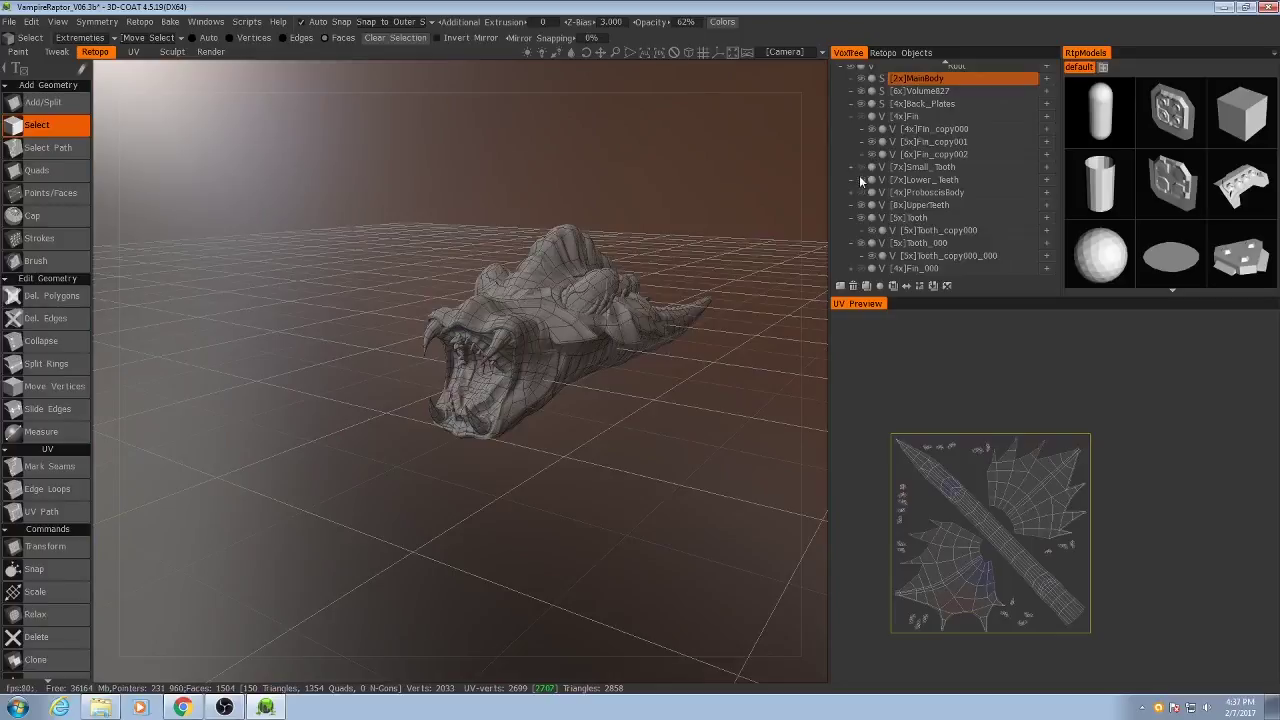
click(861, 204)
drag(530, 398, 607, 395)
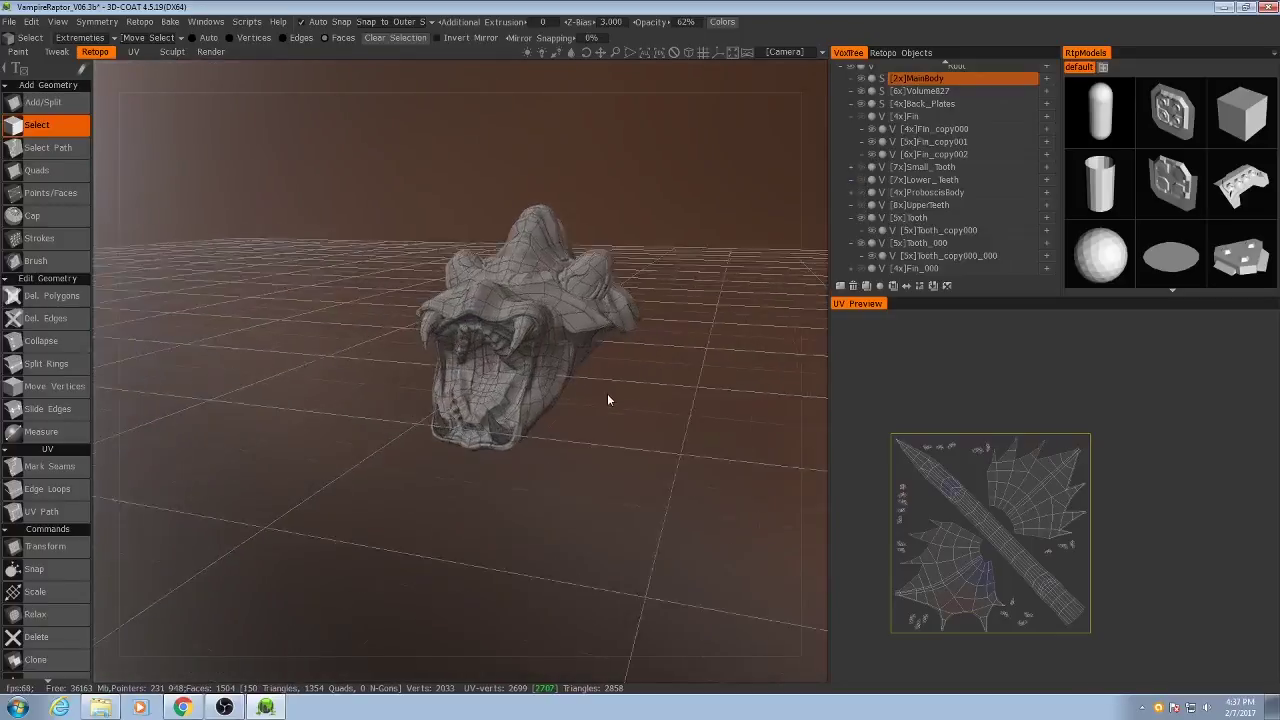
scroll(607, 395, up, 5)
Switch back to the VampireRaptor UV set and open the settings for a per-pixel normal map bake.
click(112, 38)
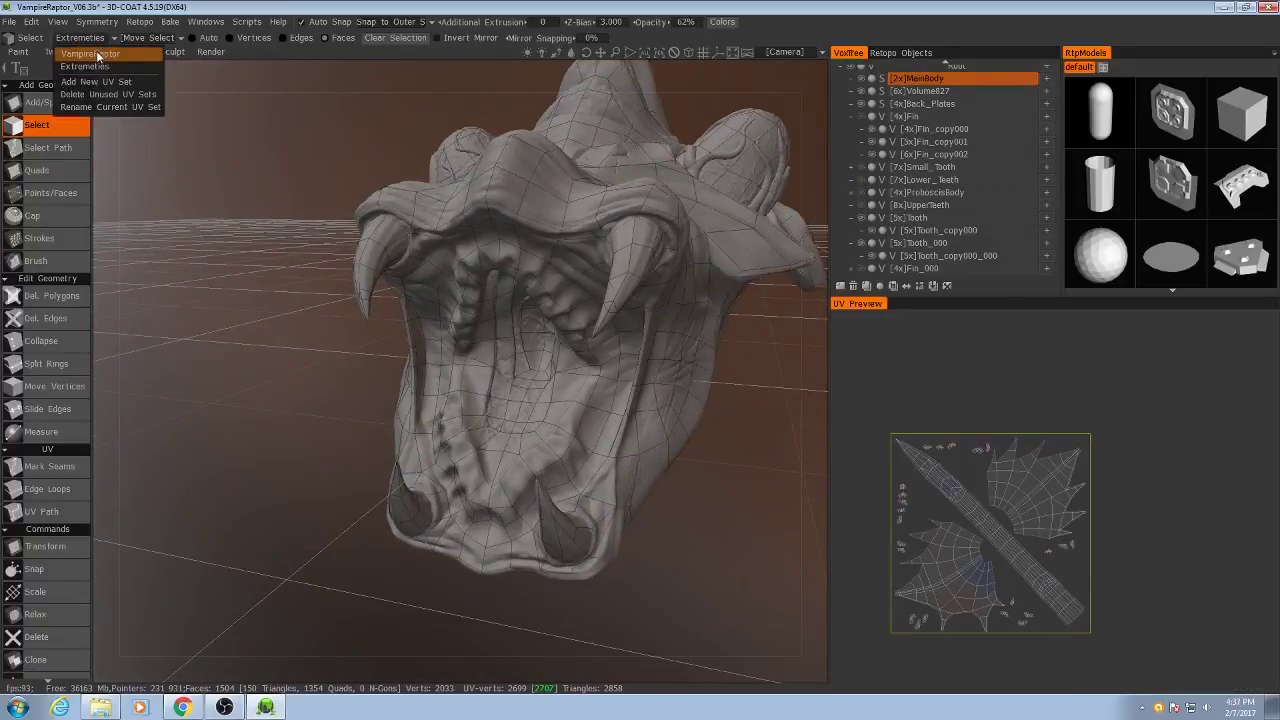
click(96, 50)
scroll(700, 250, down, 5)
alt+drag(700, 250, 586, 308)
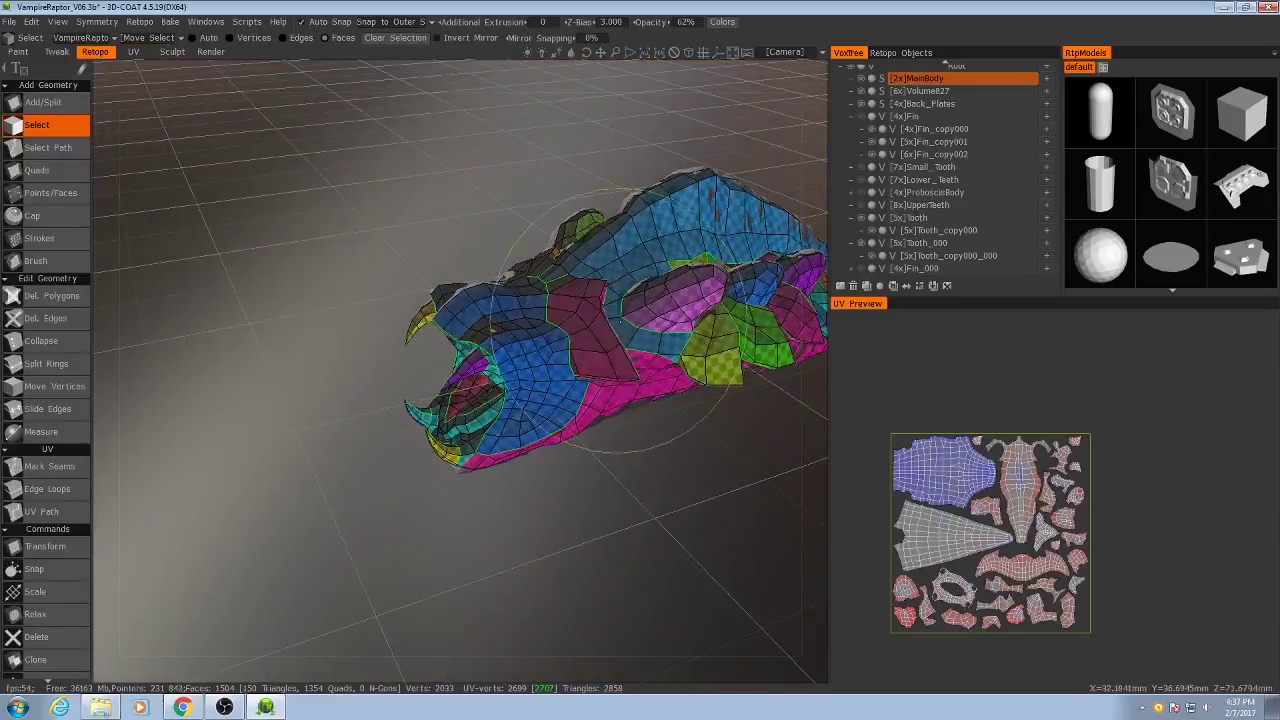
middle_drag(335, 303, 337, 343)
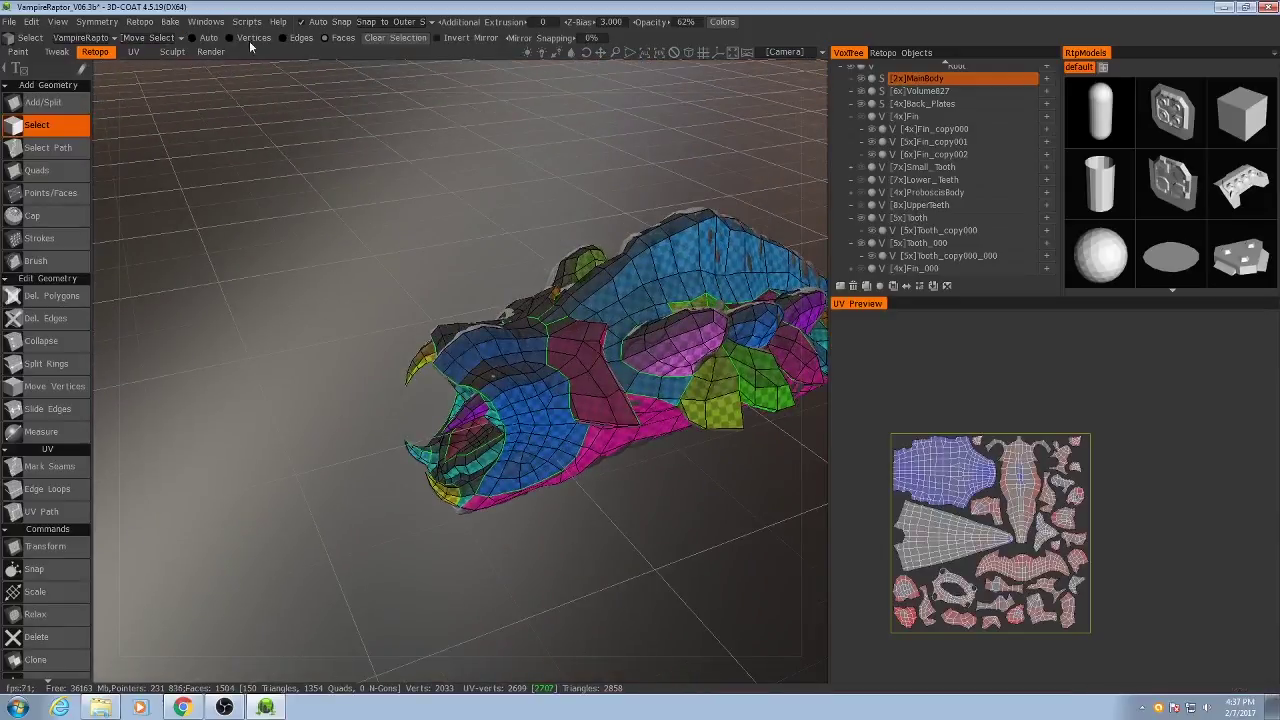
click(169, 22)
click(201, 112)
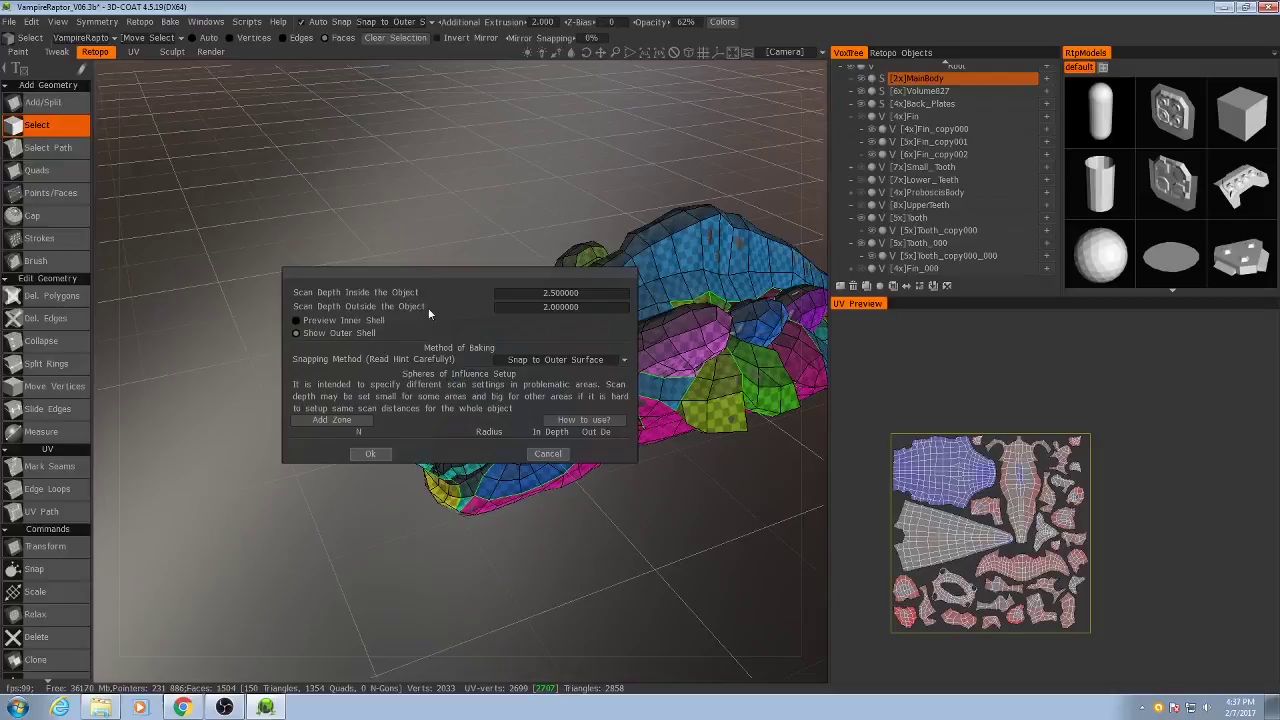
Check the outer shell against the sculpted side plates and set the outside scan depth to 5.
drag(432, 272, 334, 195)
alt+drag(628, 474, 649, 451)
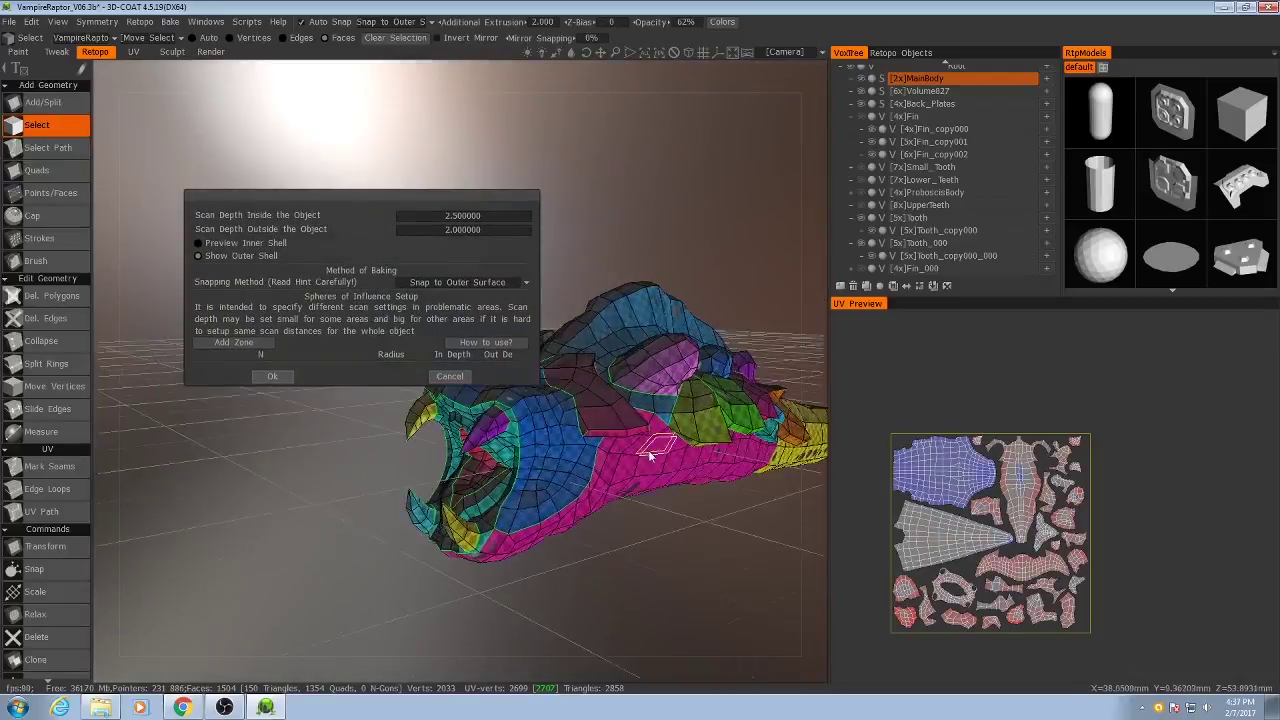
alt+right_drag(649, 451, 647, 482)
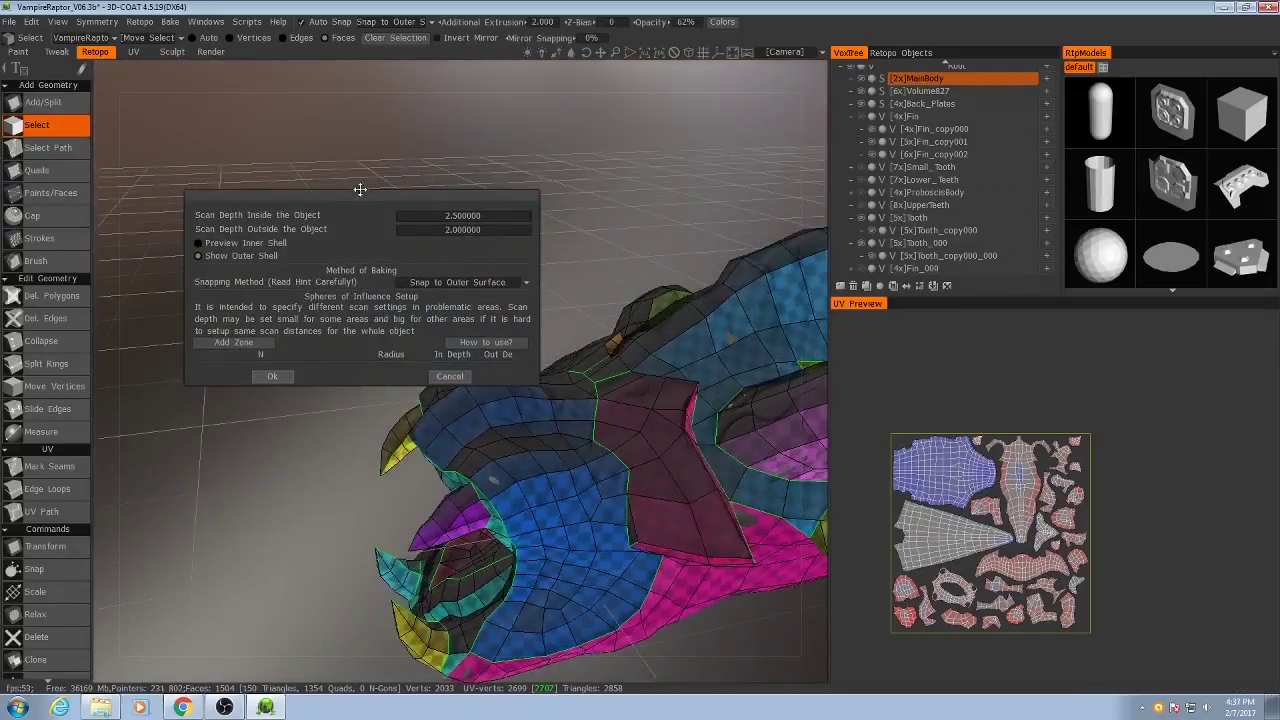
drag(360, 190, 268, 122)
alt+middle_drag(757, 415, 387, 381)
click(370, 161)
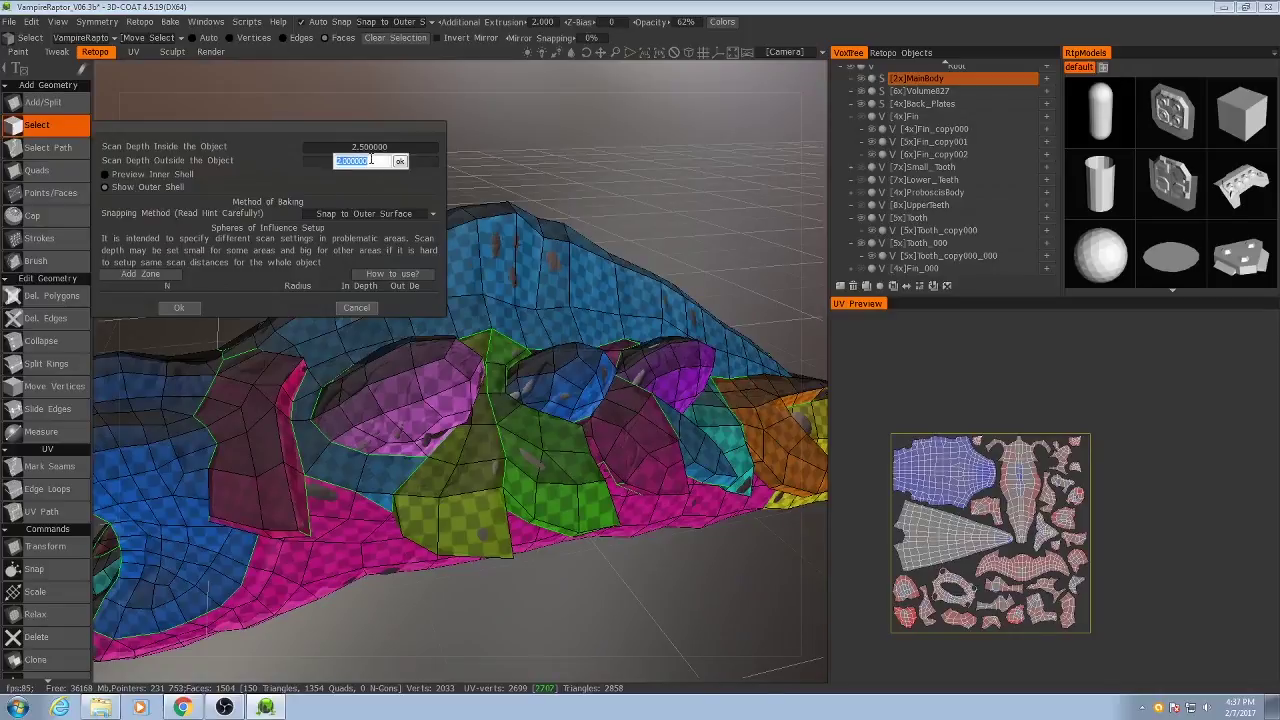
key(Return)
Examine the outer shell's coverage of the sculpt over the back, side plates, pods and tail.
alt+middle_drag(540, 274, 570, 390)
alt+drag(511, 429, 541, 463)
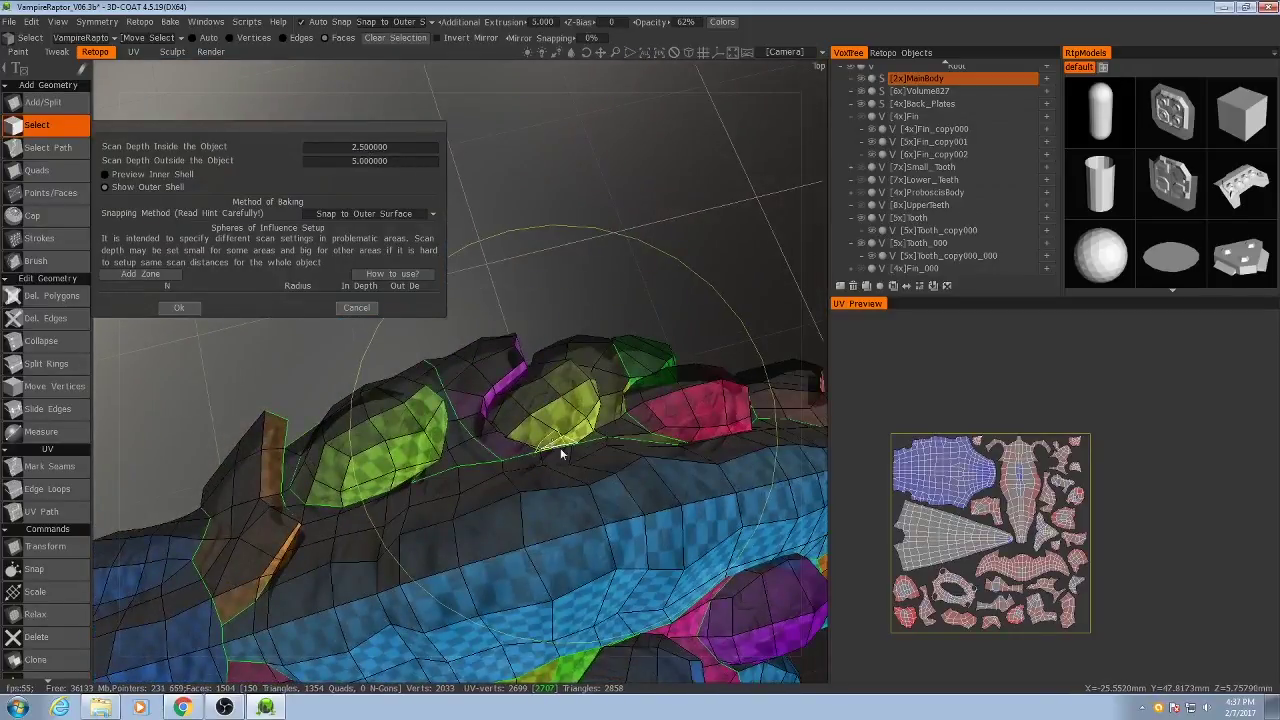
alt+drag(605, 497, 510, 446)
alt+drag(575, 488, 471, 417)
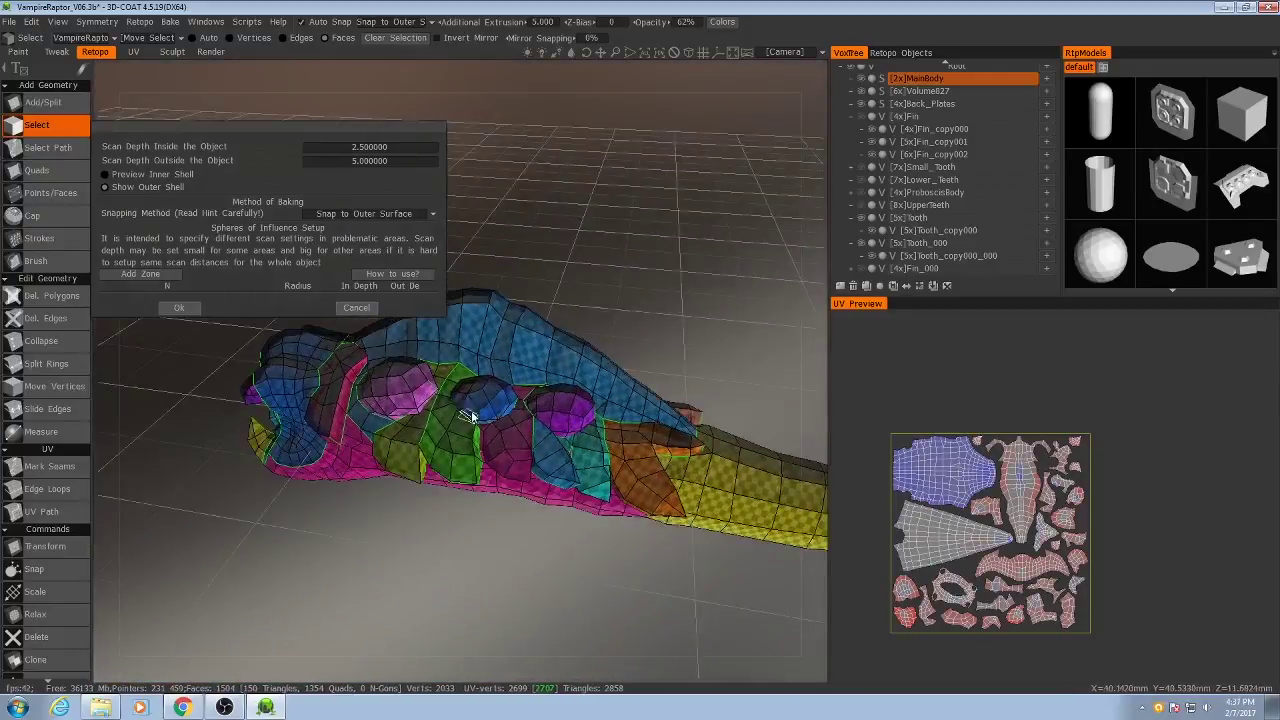
scroll(471, 417, up, 3)
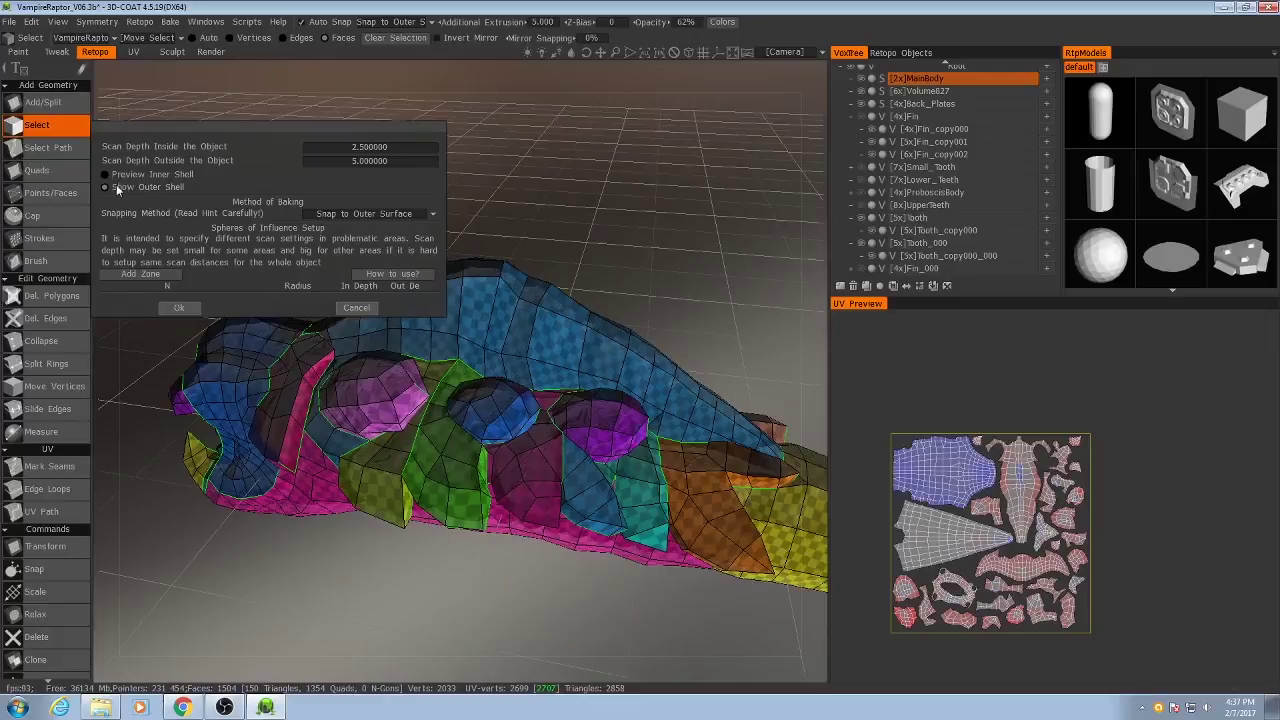
alt+drag(462, 495, 519, 434)
scroll(540, 440, down, 3)
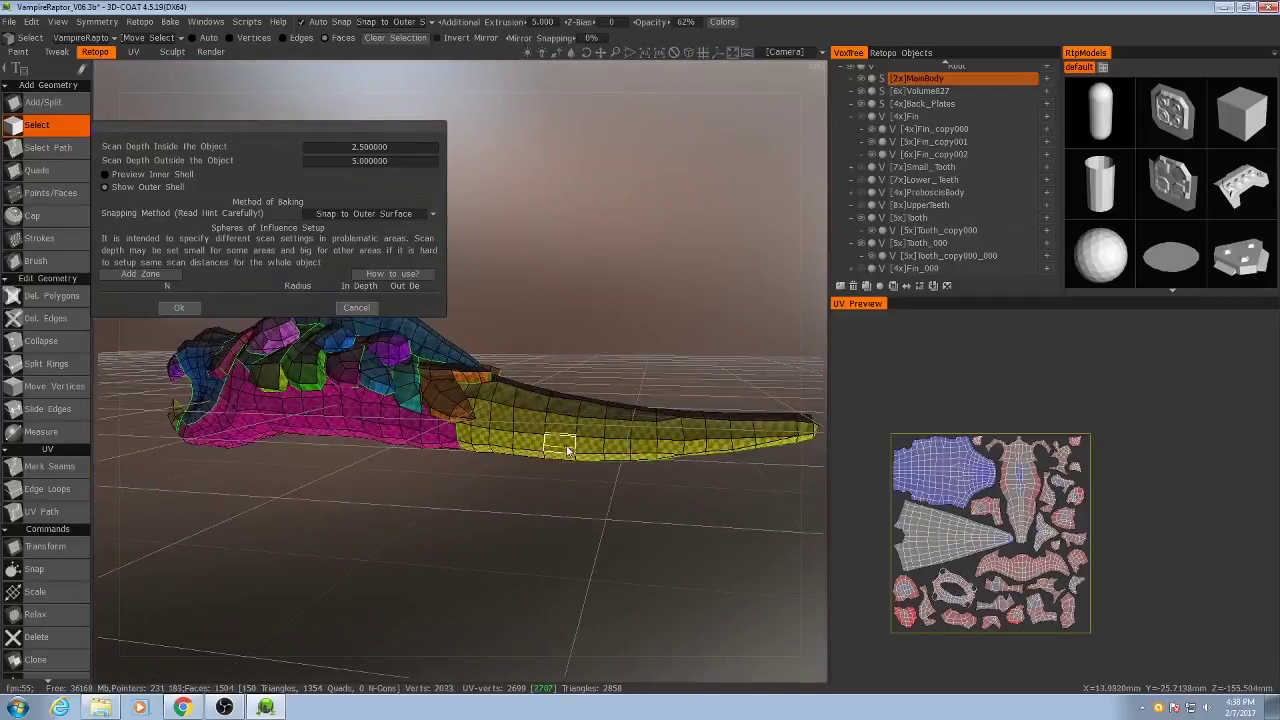
alt+middle_drag(562, 446, 475, 446)
alt+drag(494, 410, 495, 455)
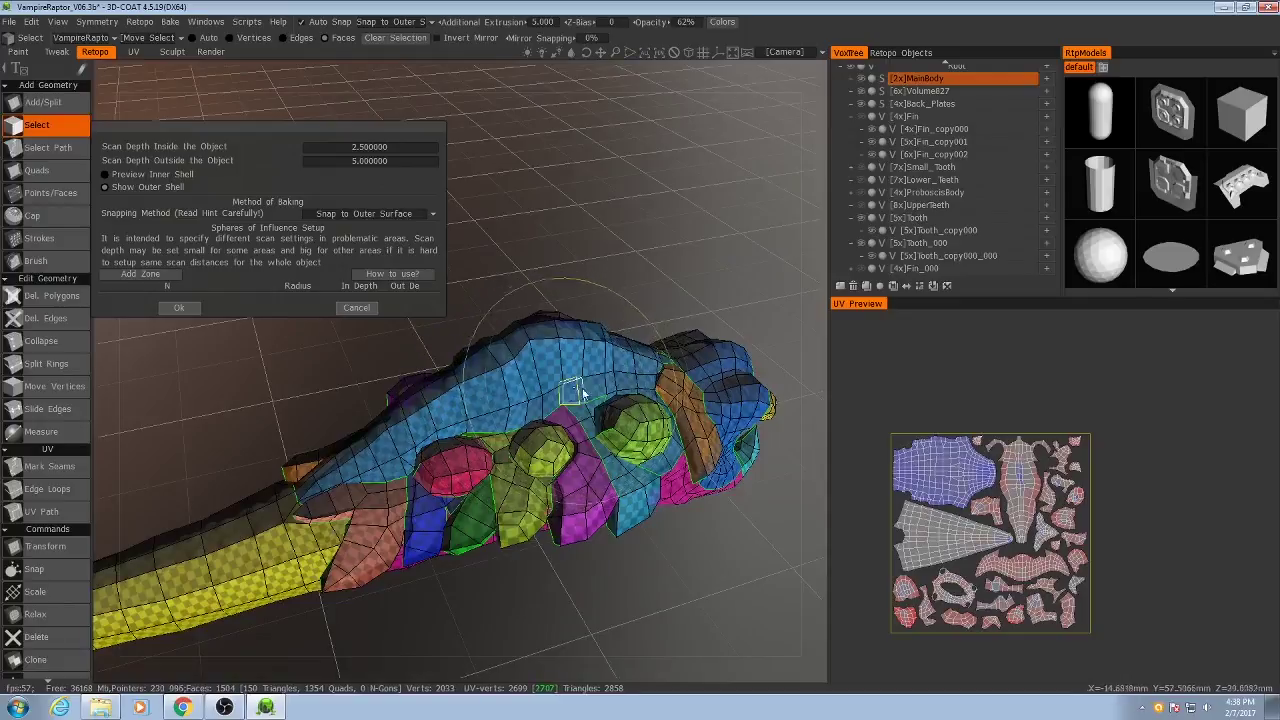
Switch the bake preview to the inner shell and view it along the body's side.
alt+drag(621, 397, 497, 354)
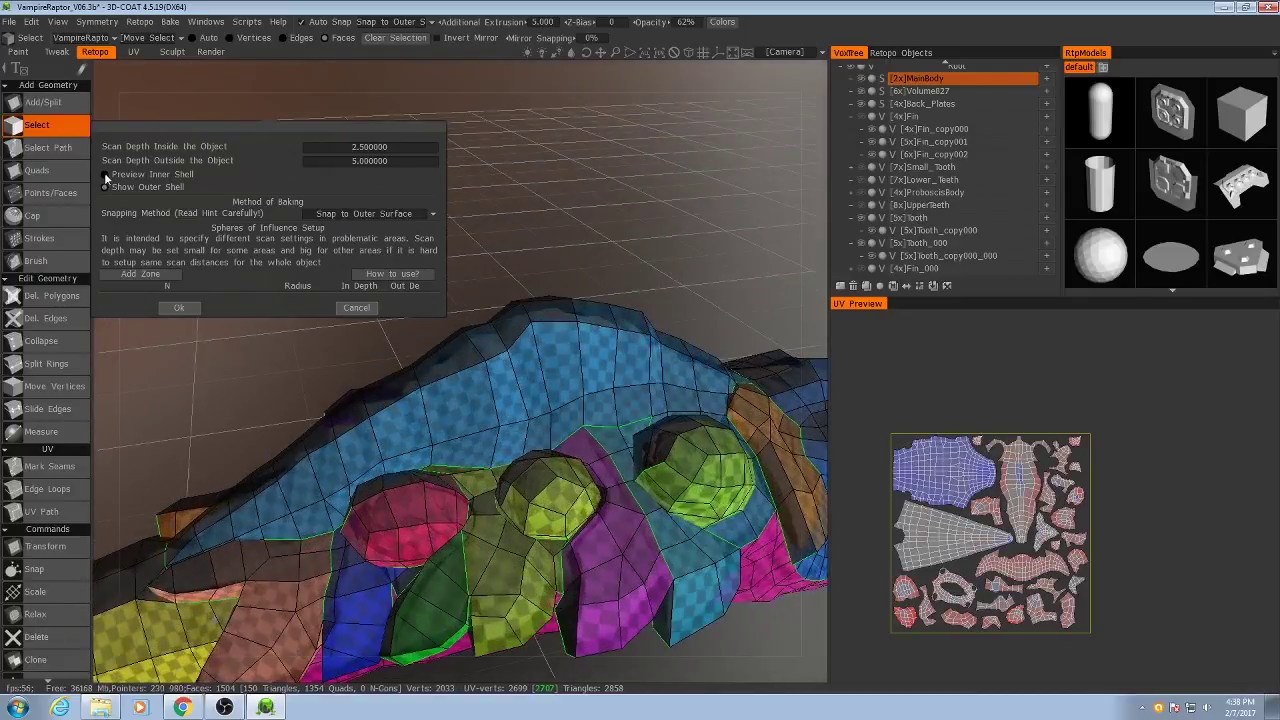
click(105, 175)
scroll(528, 386, down, 3)
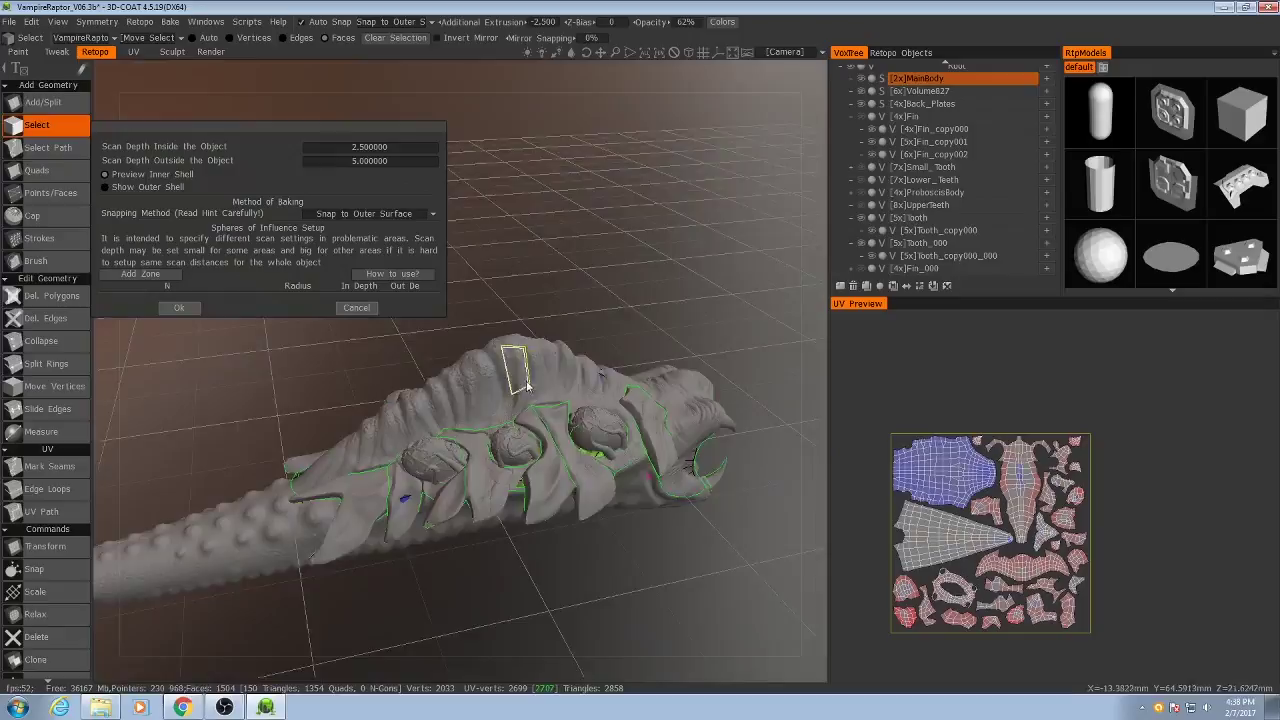
Check the inner shell over the side, back and open mouth, and set the inside scan depth to 3.5.
alt+drag(527, 385, 505, 267)
alt+drag(533, 327, 512, 391)
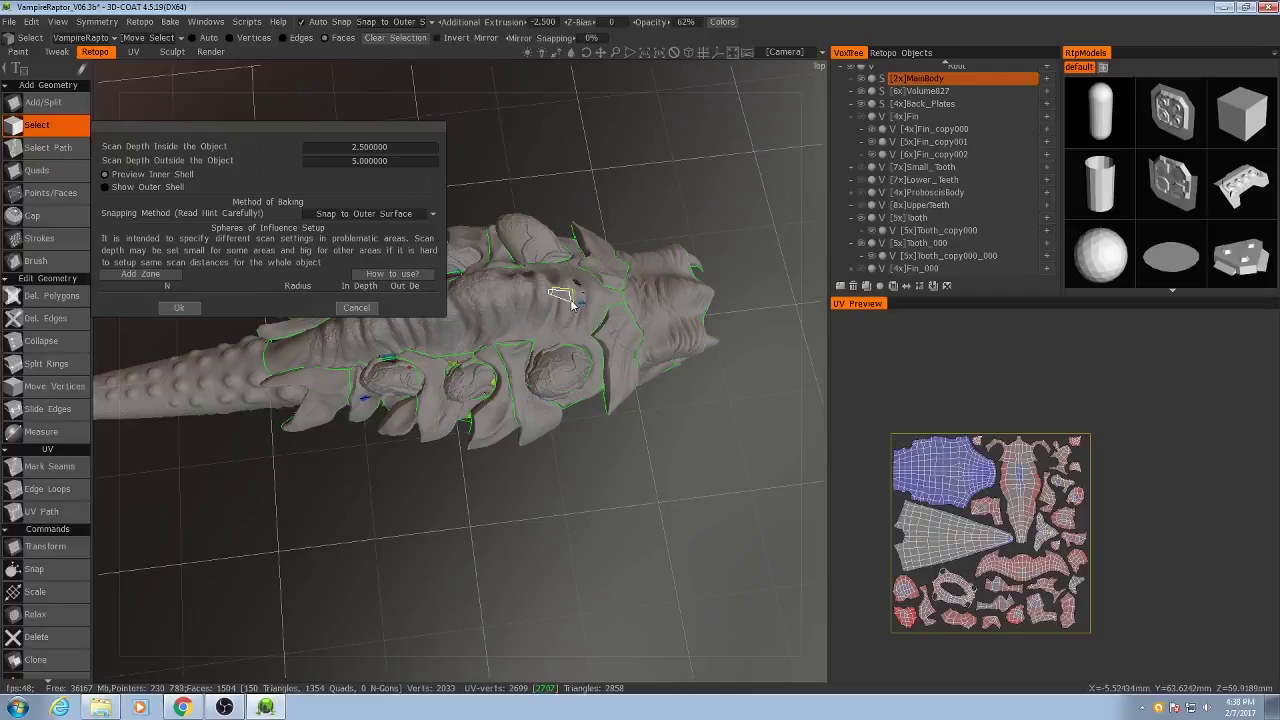
alt+drag(526, 361, 597, 374)
scroll(597, 374, up, 3)
alt+drag(489, 400, 420, 360)
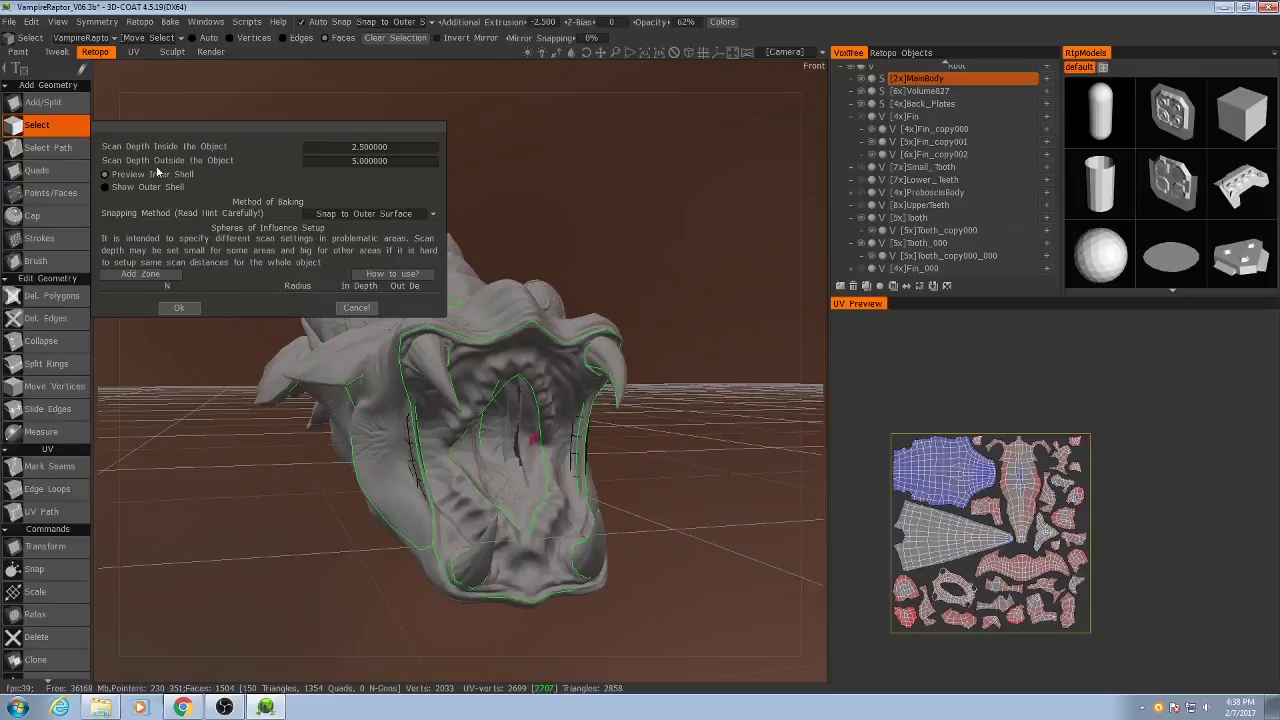
alt+drag(470, 430, 539, 577)
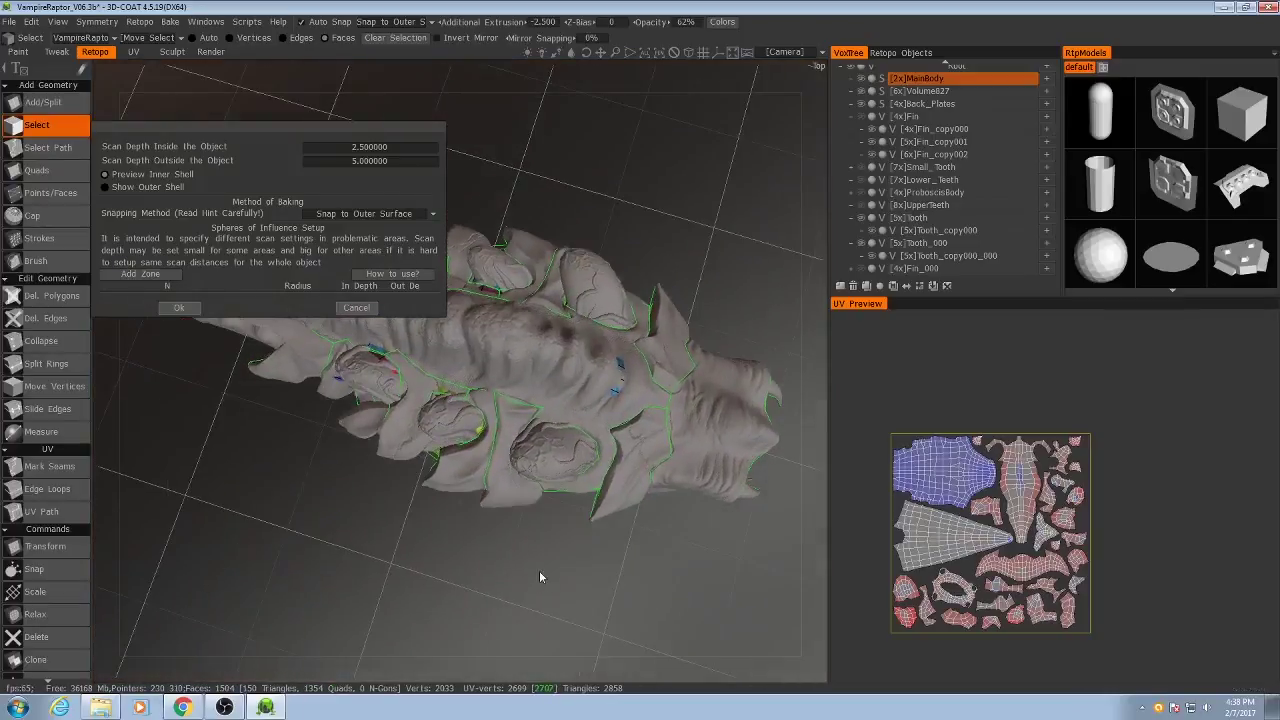
click(355, 151)
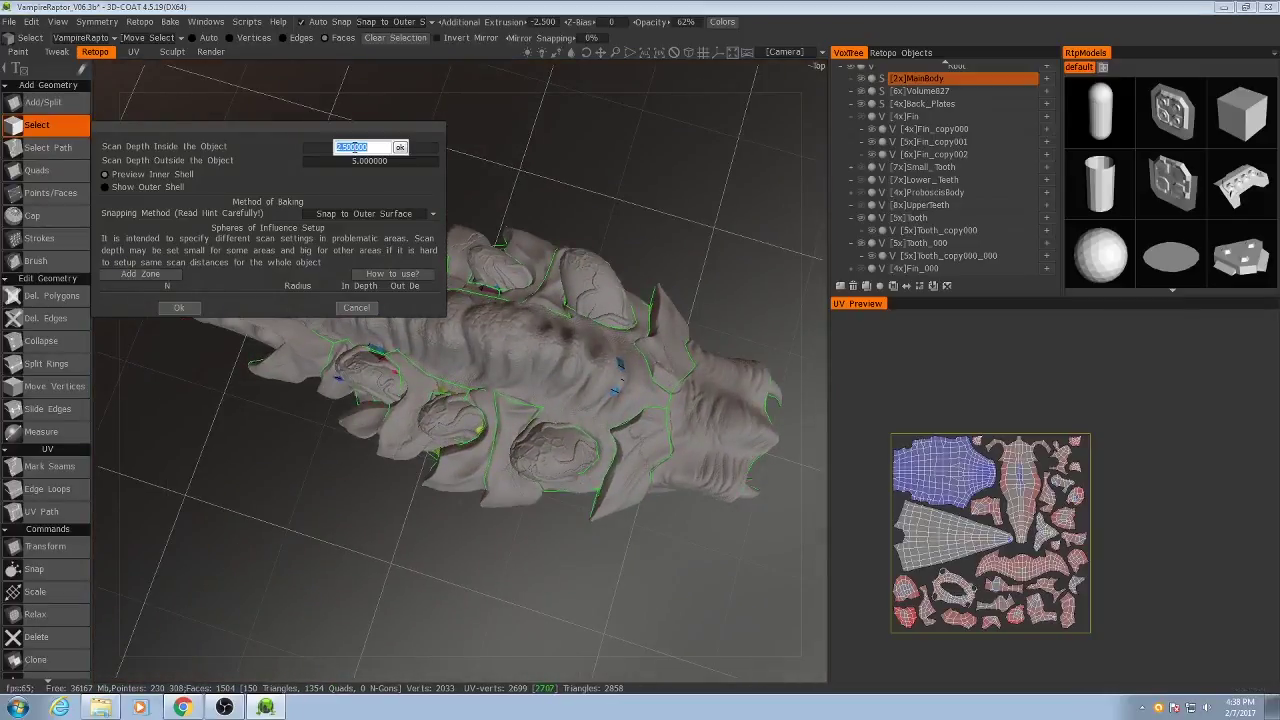
text(3)
key(Return)
click(355, 149)
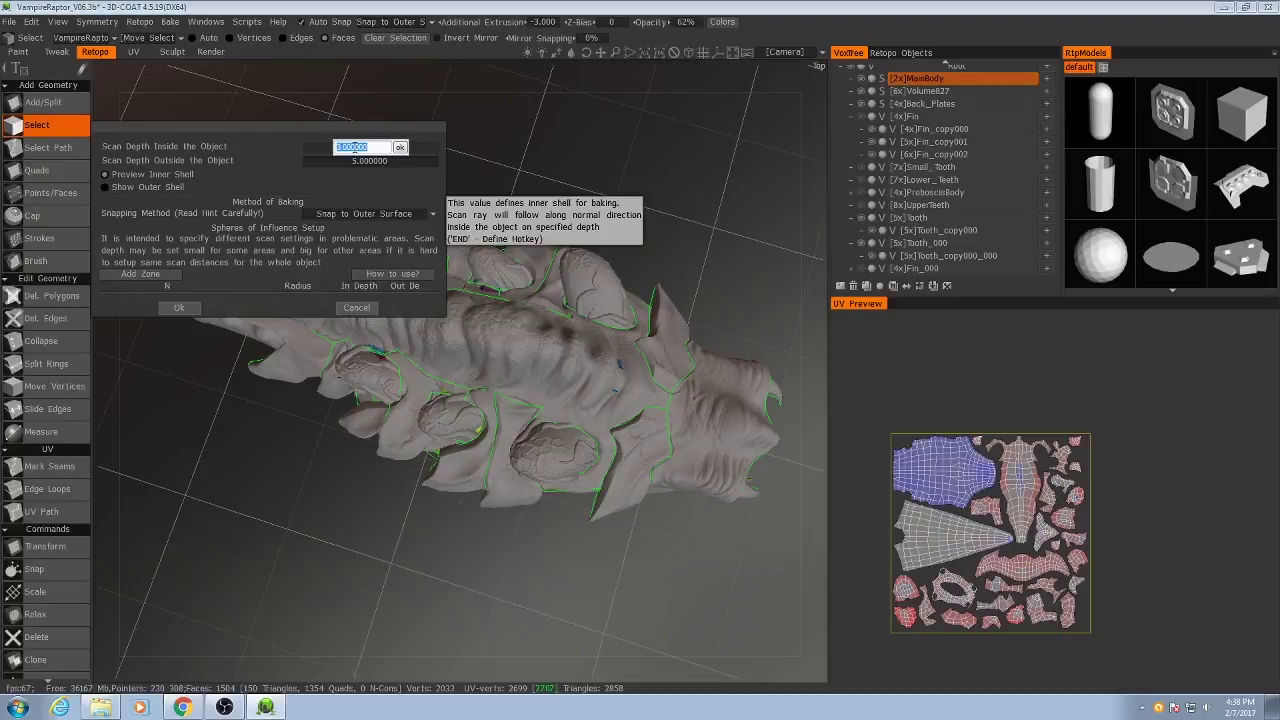
text(3.5)
key(Return)
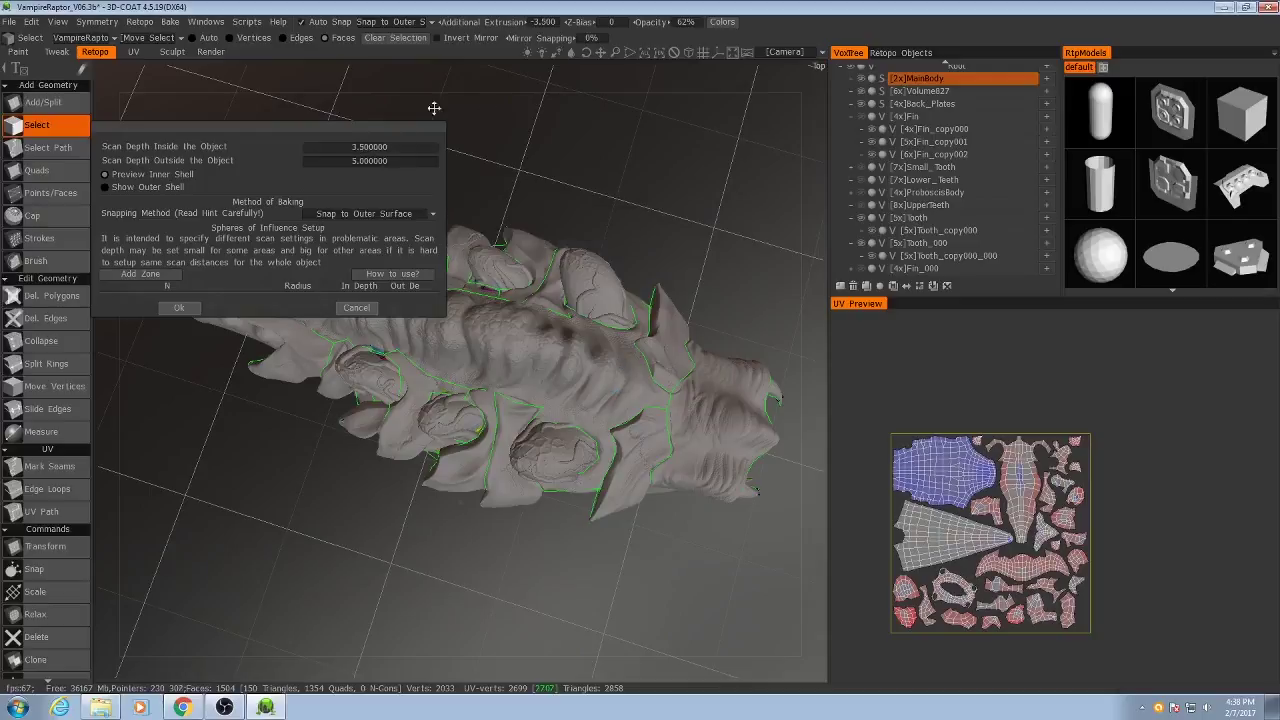
Examine the inner shell around the side pods, the mouth interior and the upper fang.
drag(435, 108, 560, 417)
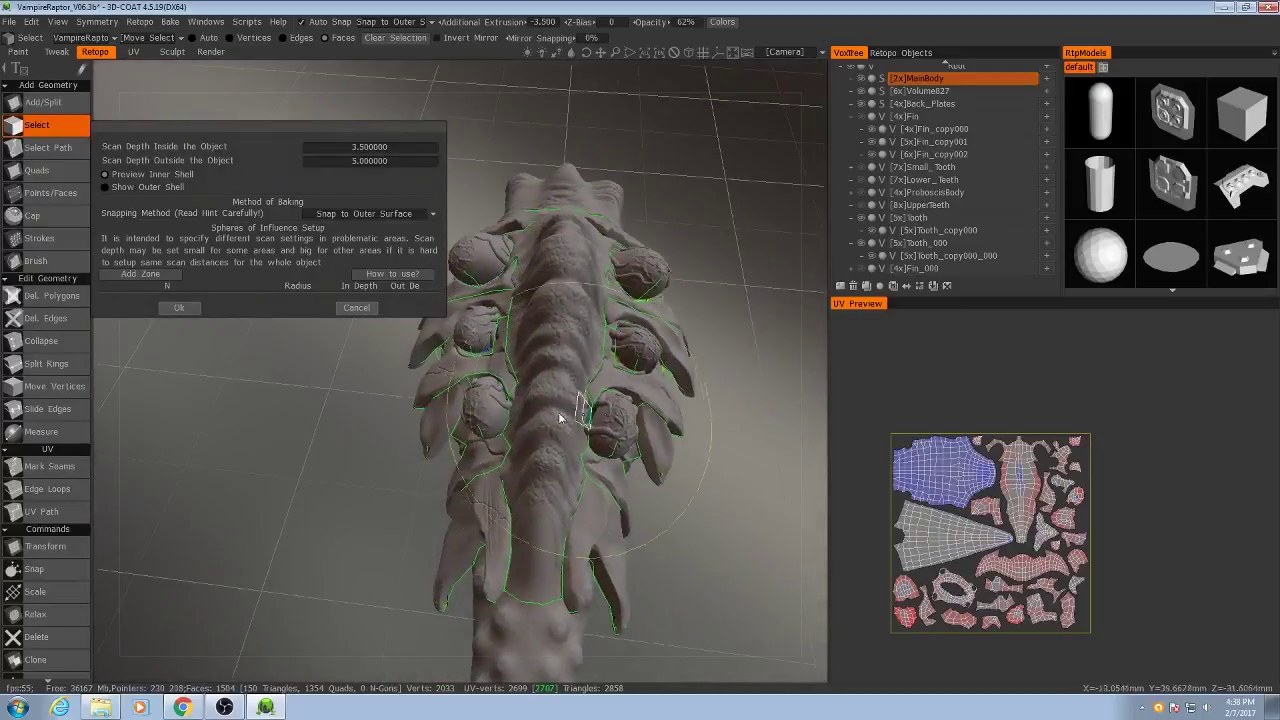
drag(593, 361, 455, 483)
right_drag(455, 483, 565, 375)
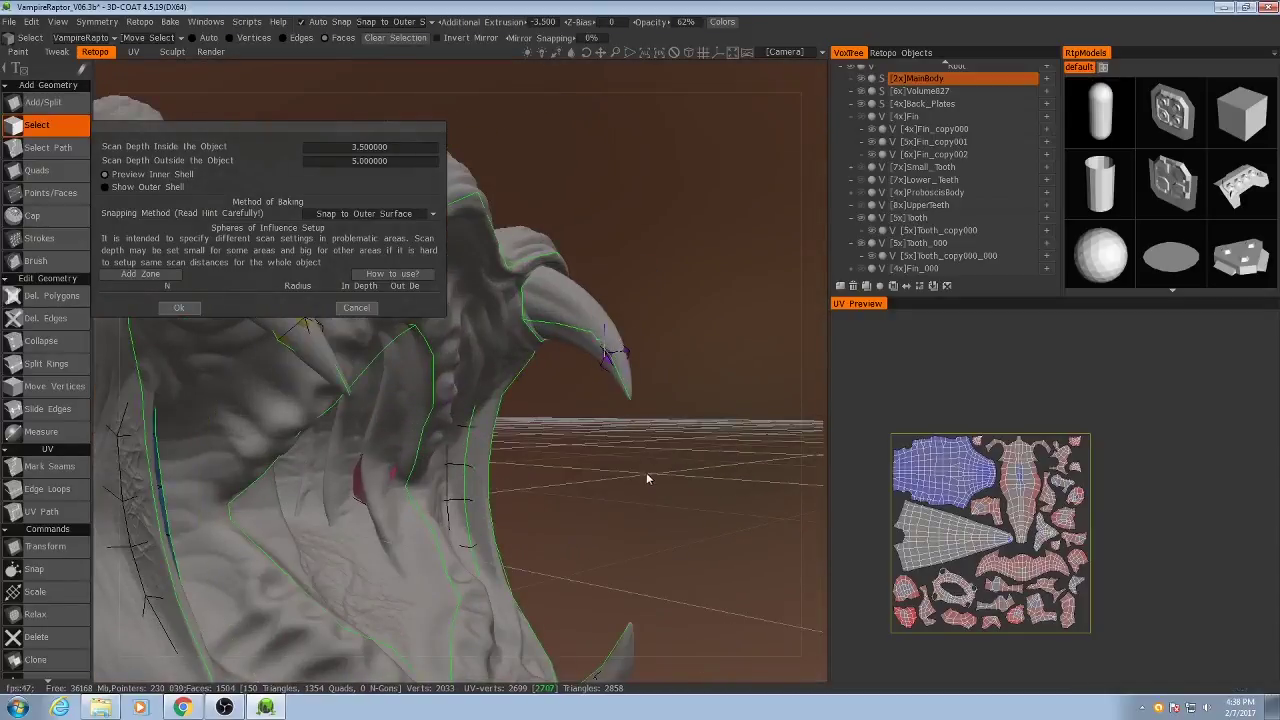
drag(646, 479, 591, 571)
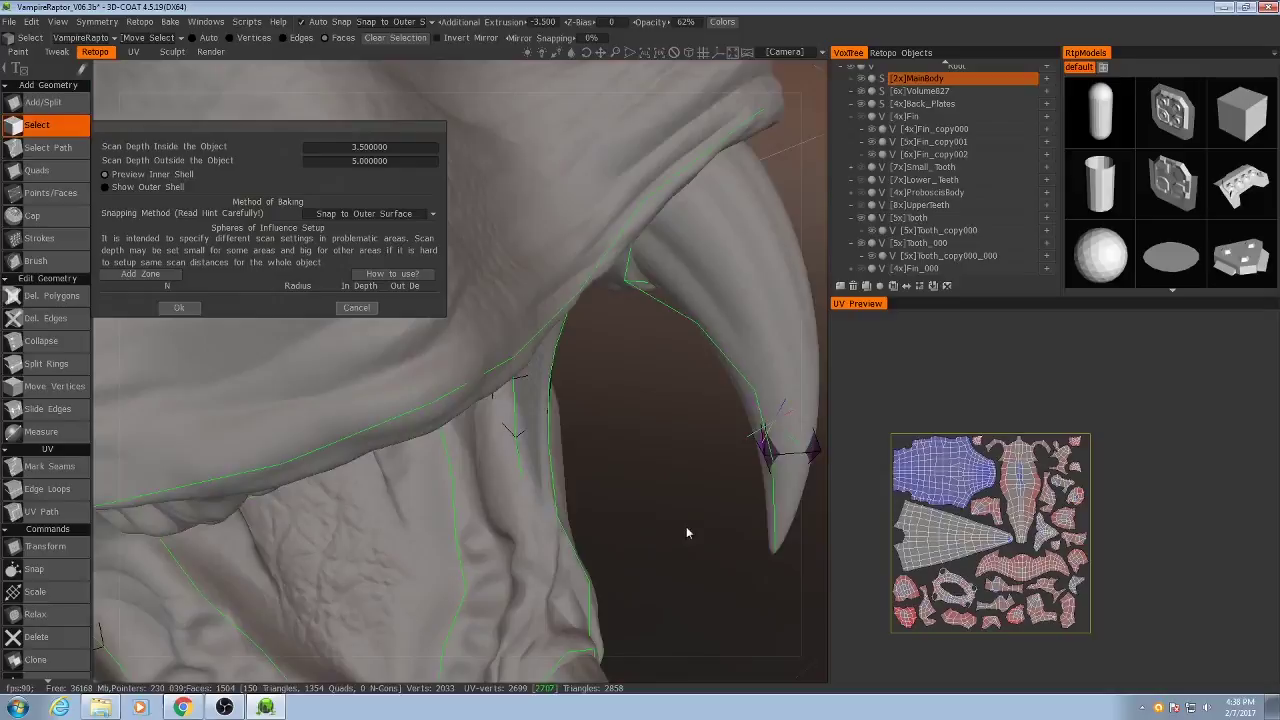
middle_drag(687, 528, 599, 484)
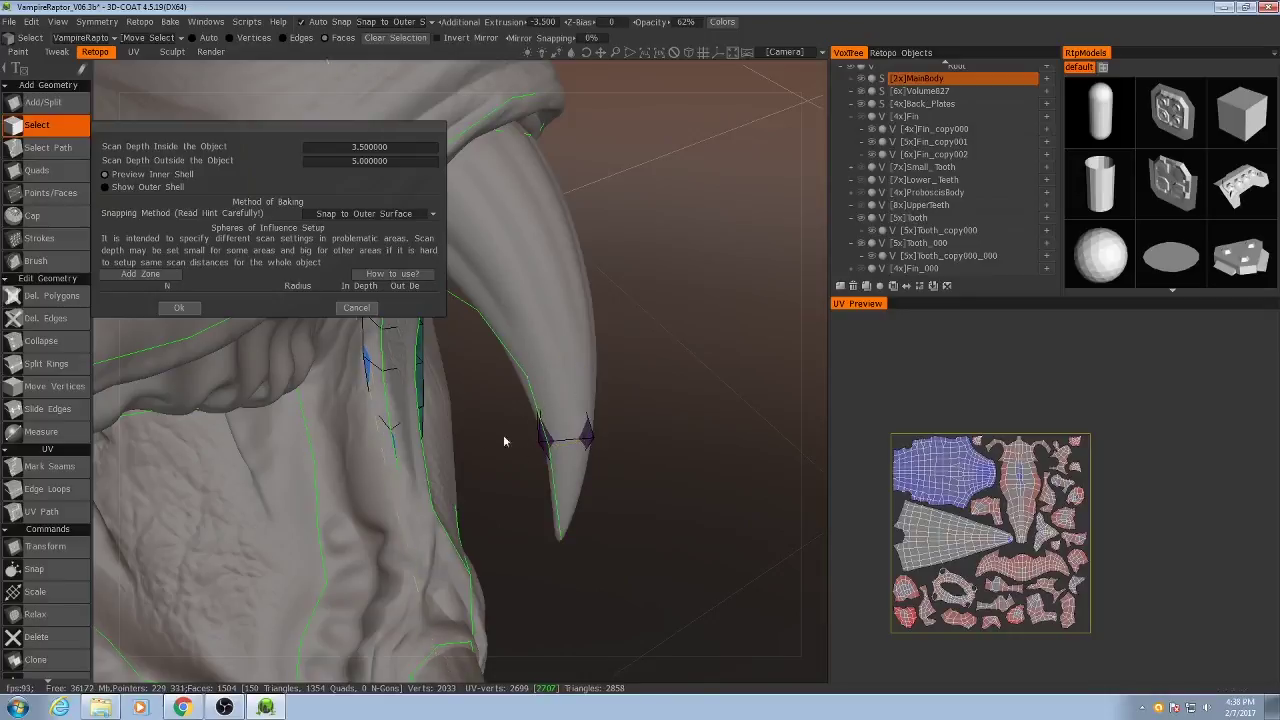
scroll(612, 541, down, 3)
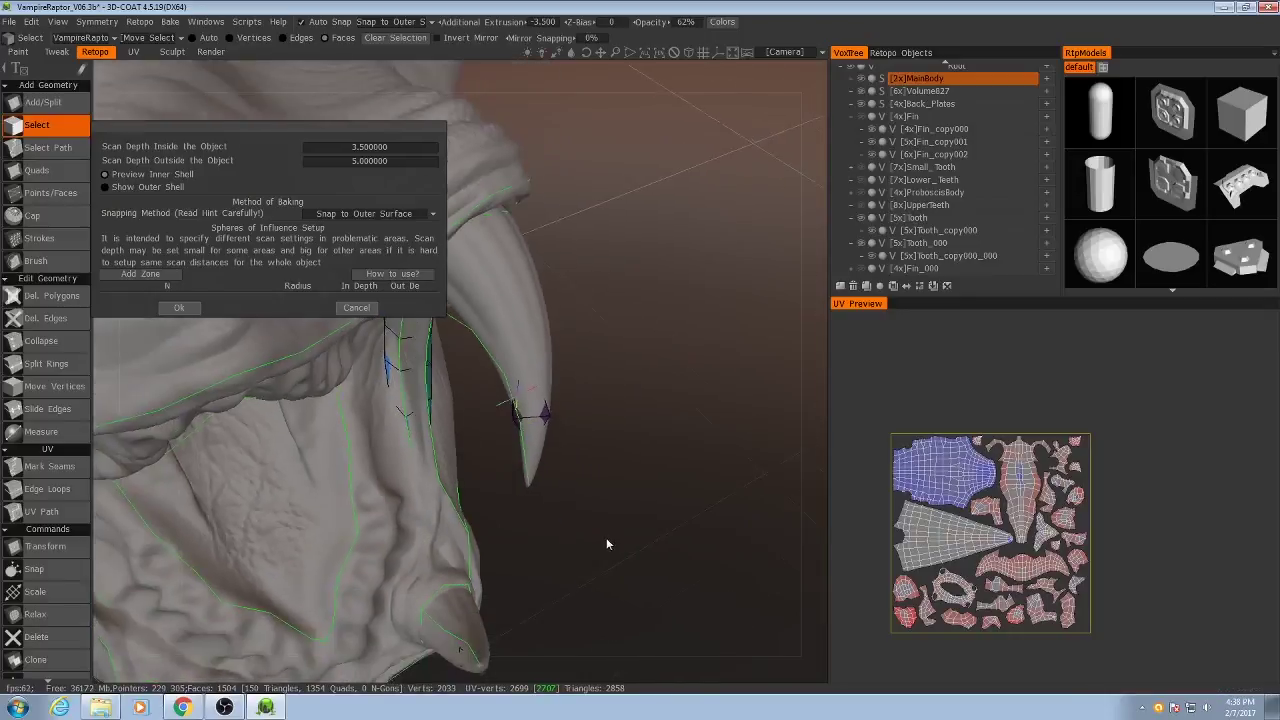
drag(609, 543, 643, 541)
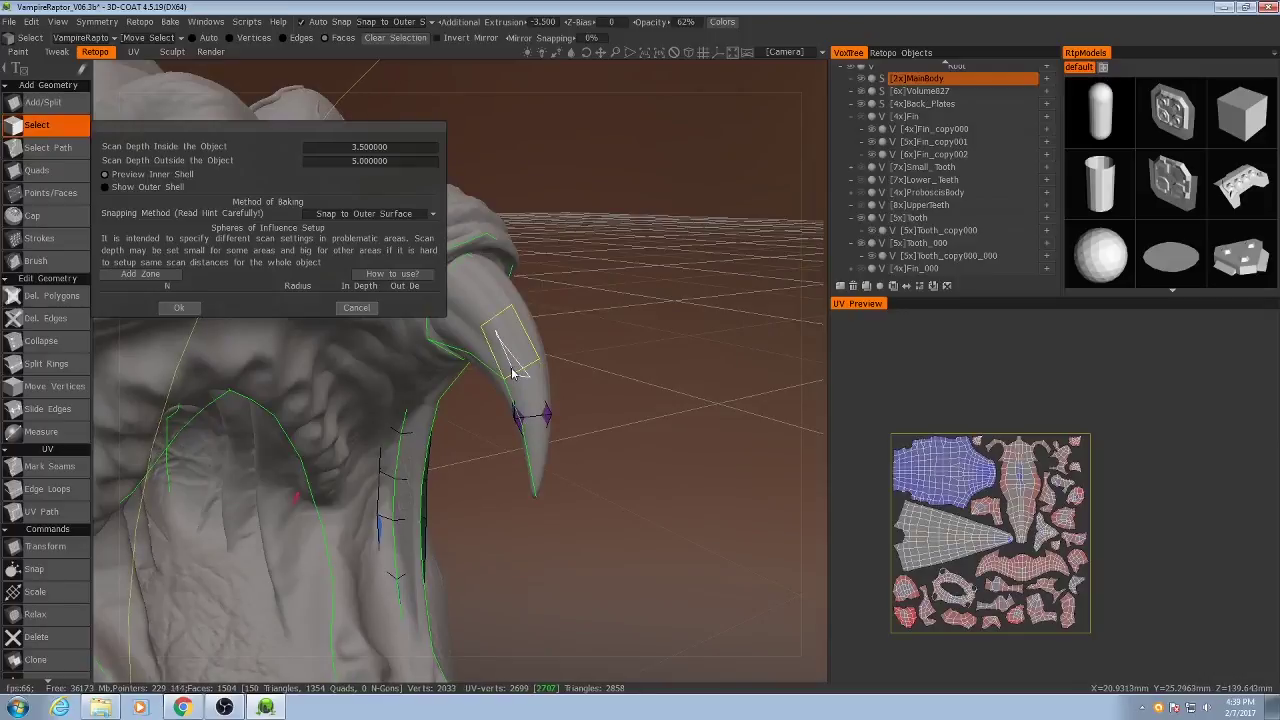
Add a sphere of influence zone at the upper jaw with a radius of 15.
click(157, 273)
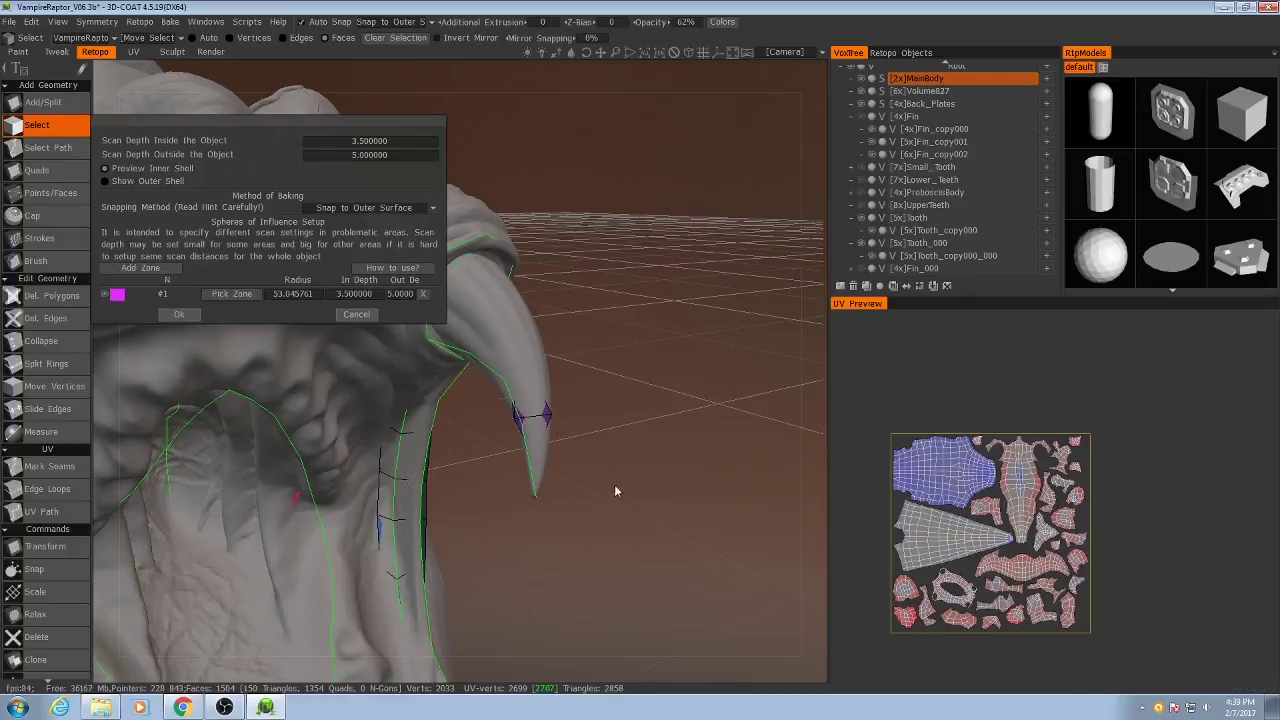
alt+right_drag(615, 490, 562, 507)
alt+drag(562, 507, 471, 449)
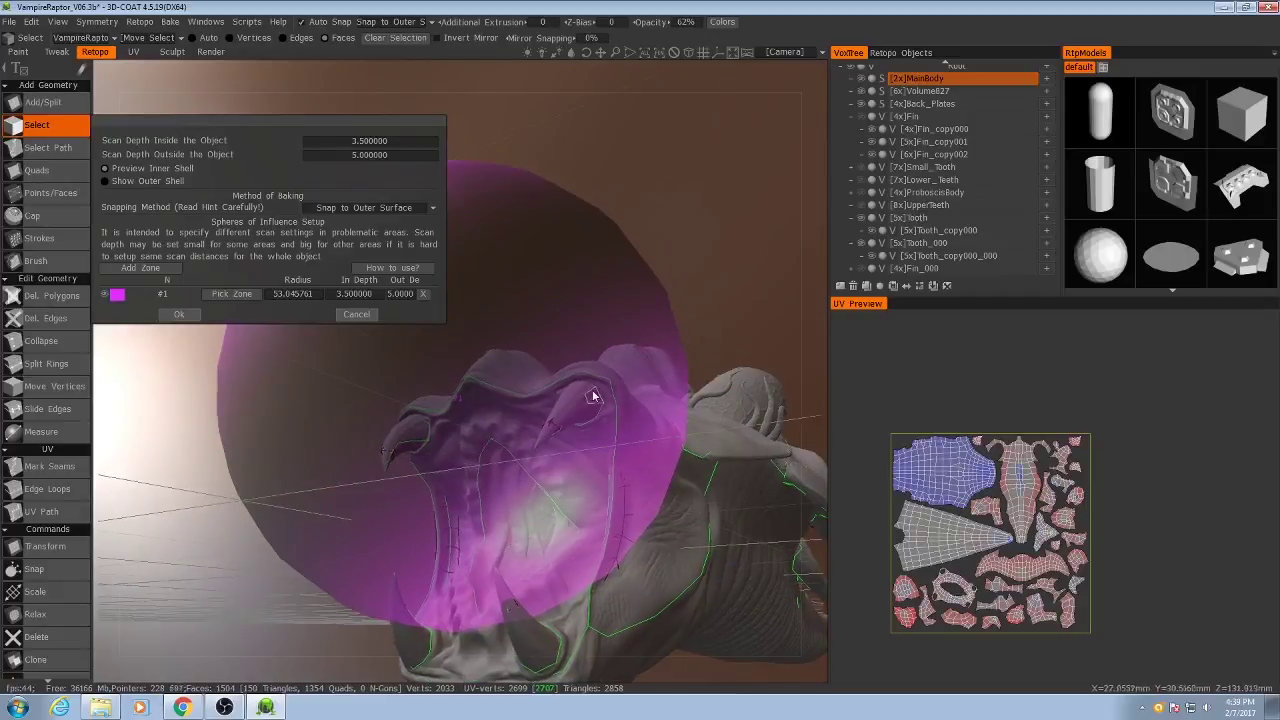
scroll(593, 397, up, 5)
click(283, 294)
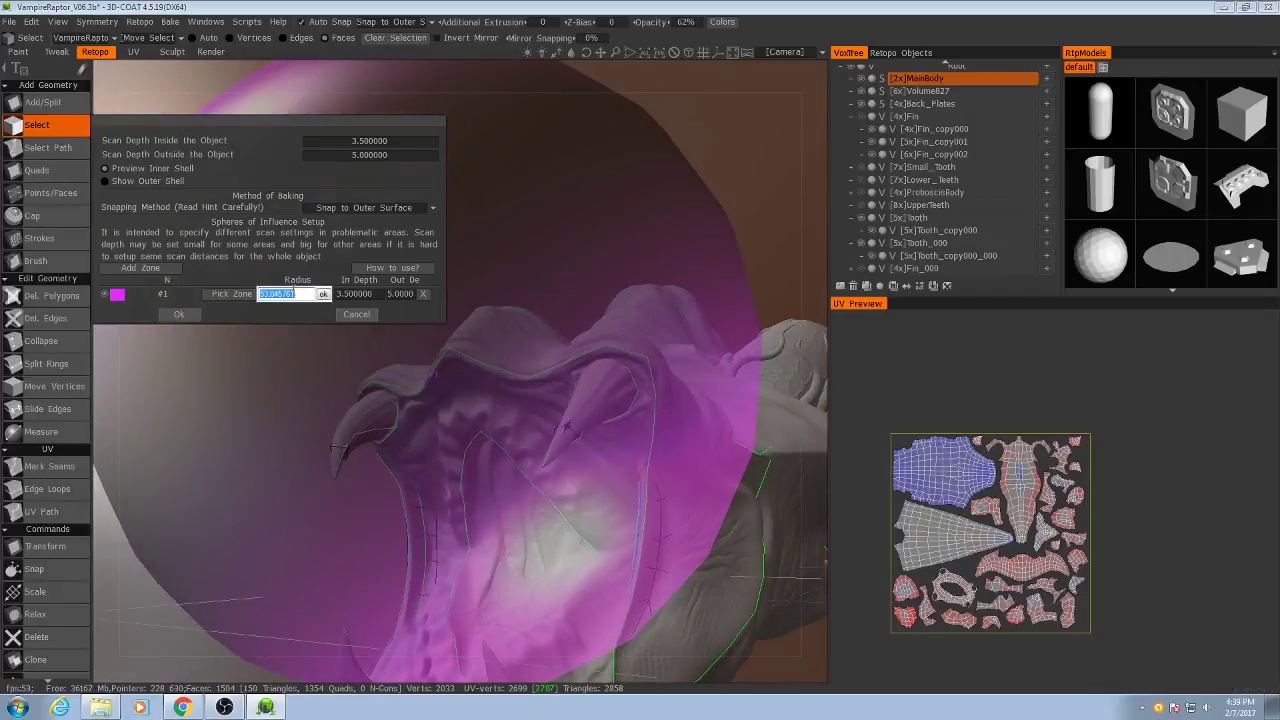
key(Return)
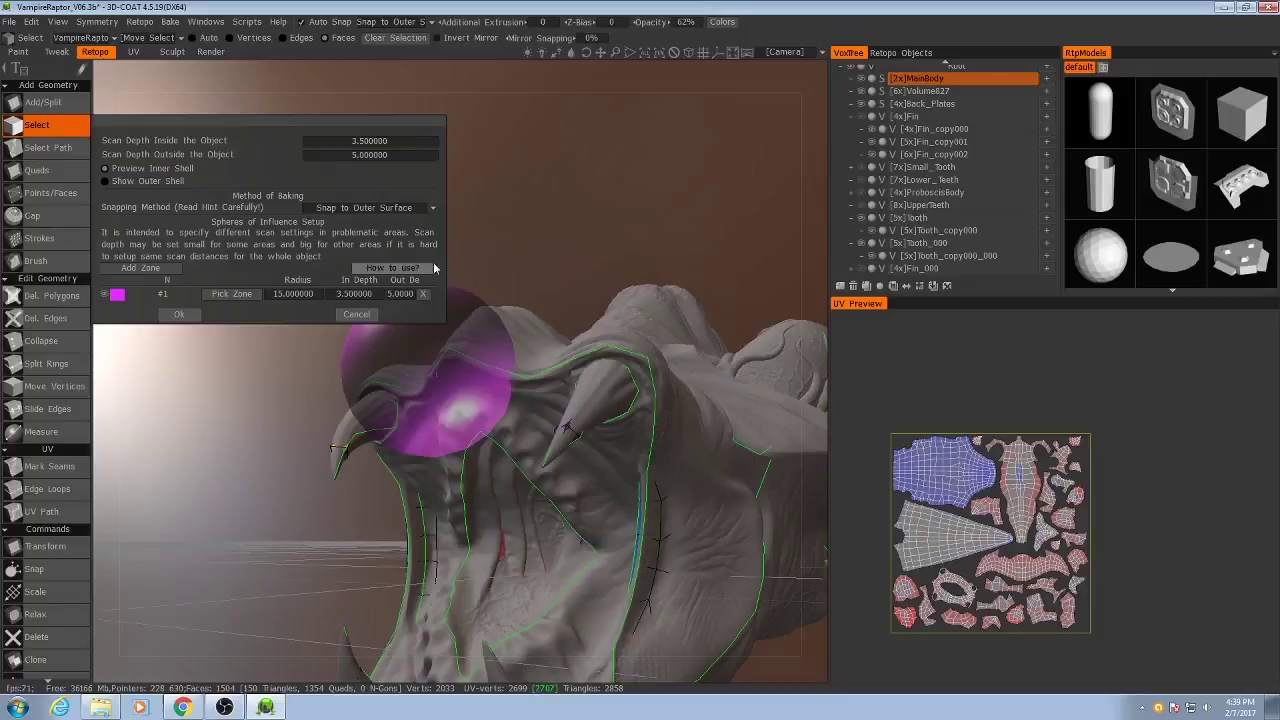
Re-pick the zone at the upper fang's tip and give it a radius of 15 and an inside depth of 1.5.
click(220, 294)
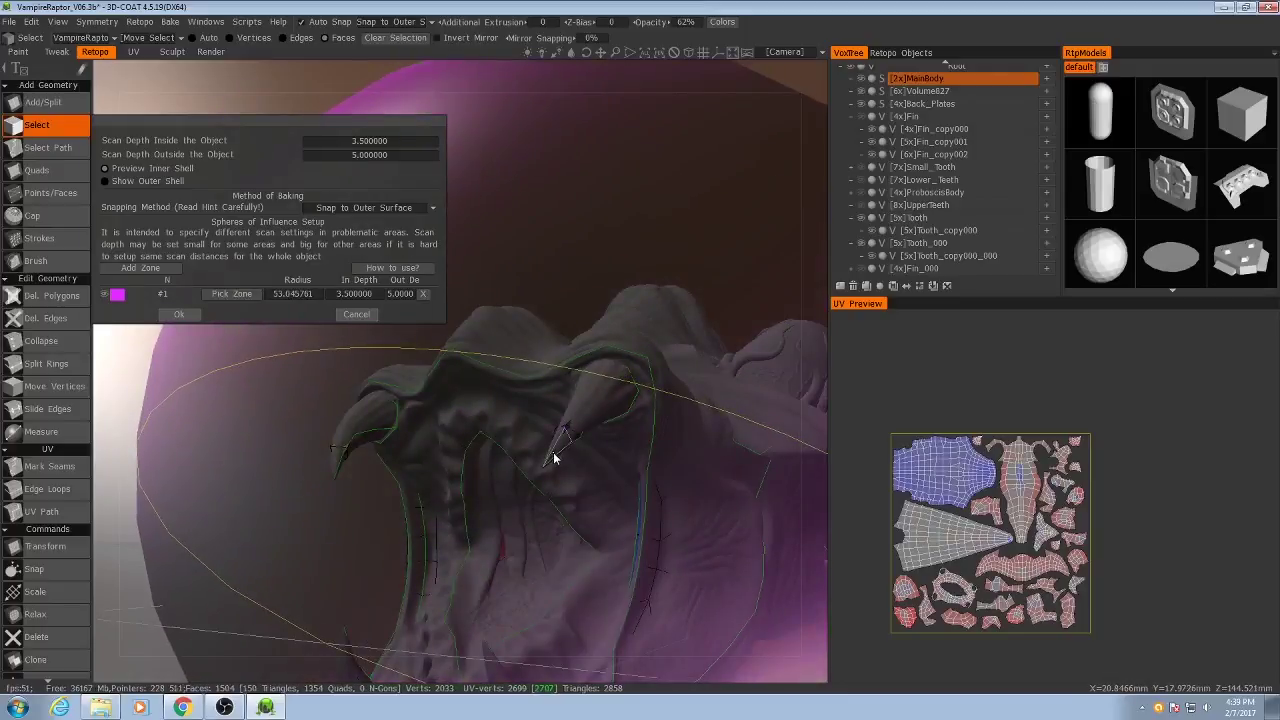
click(305, 293)
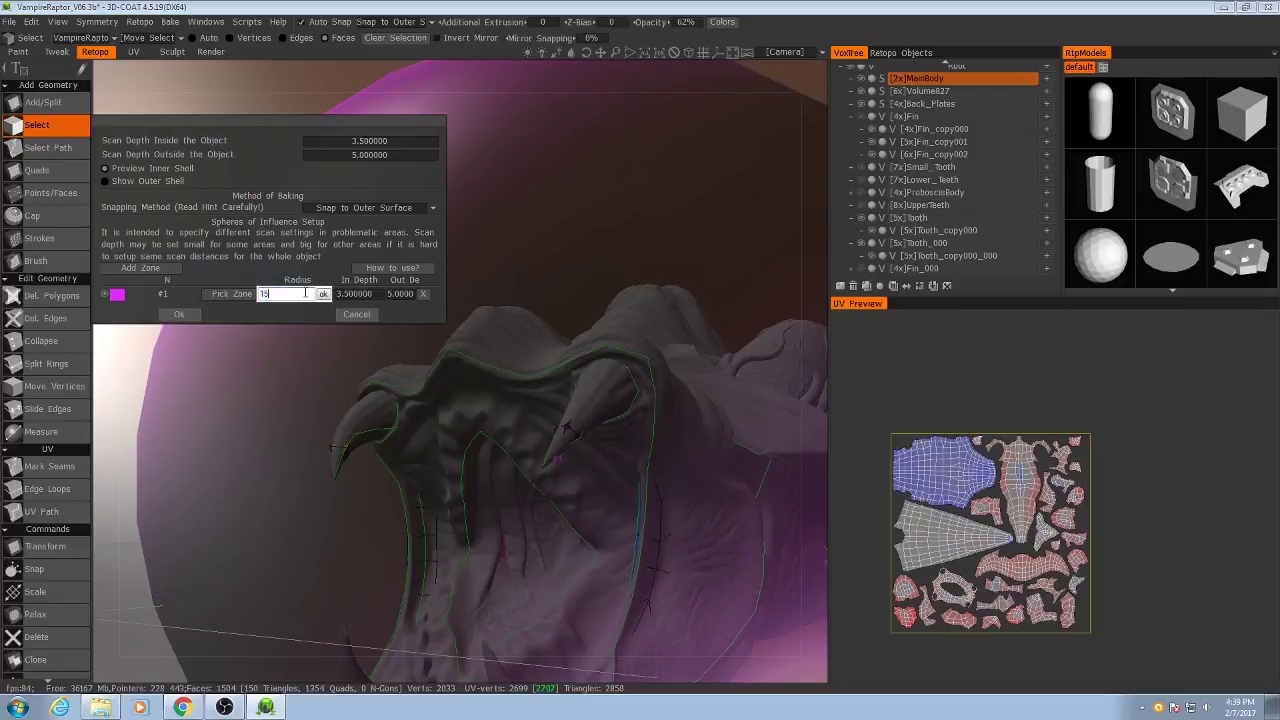
key(Return)
alt+drag(626, 345, 620, 438)
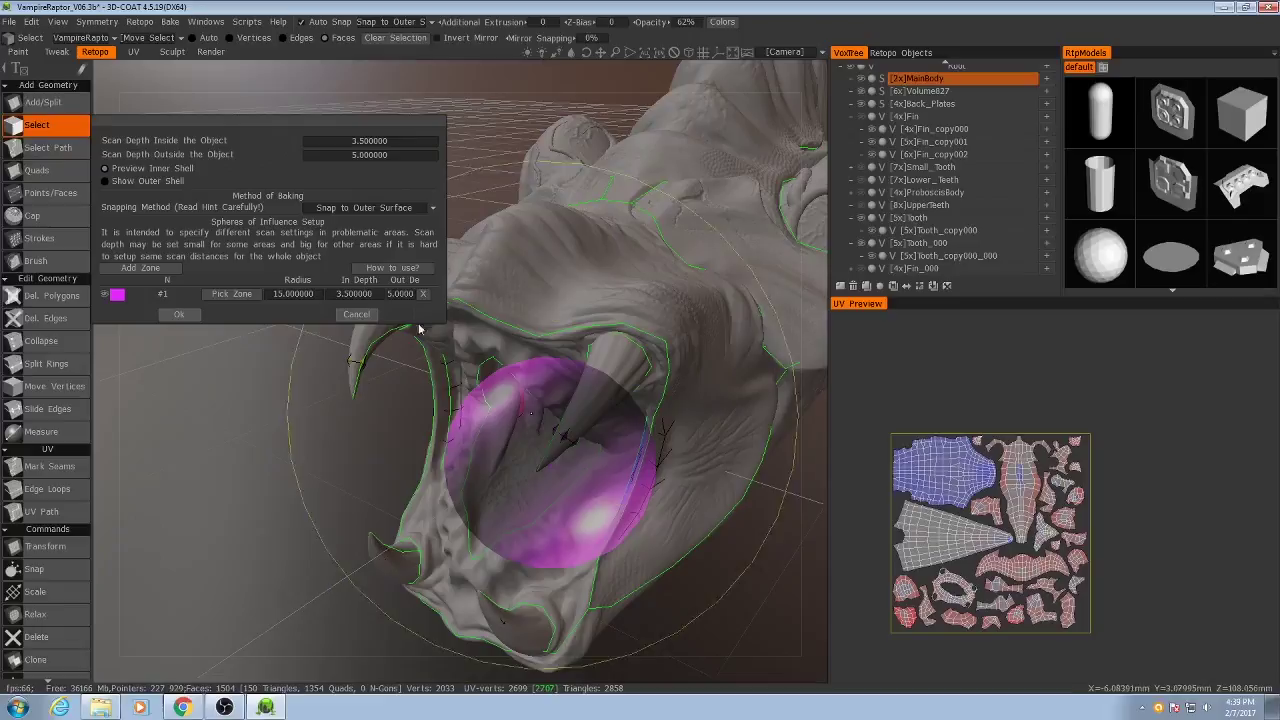
click(347, 294)
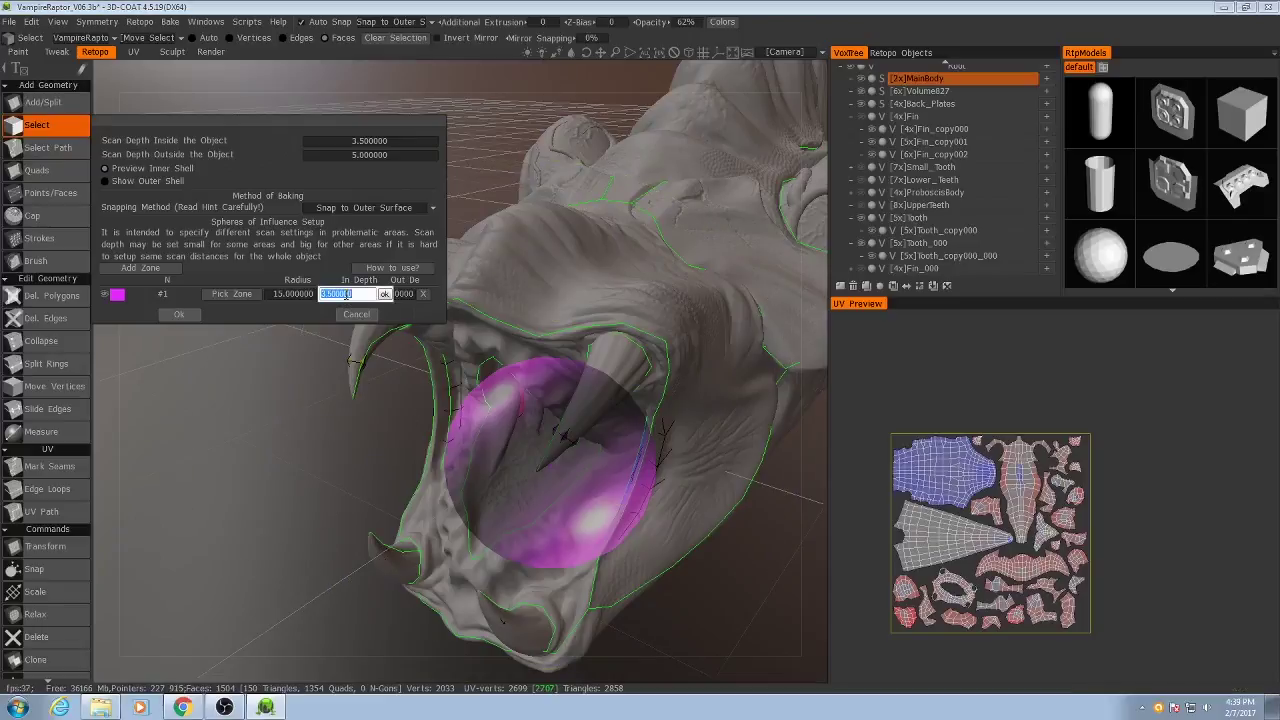
key(Return)
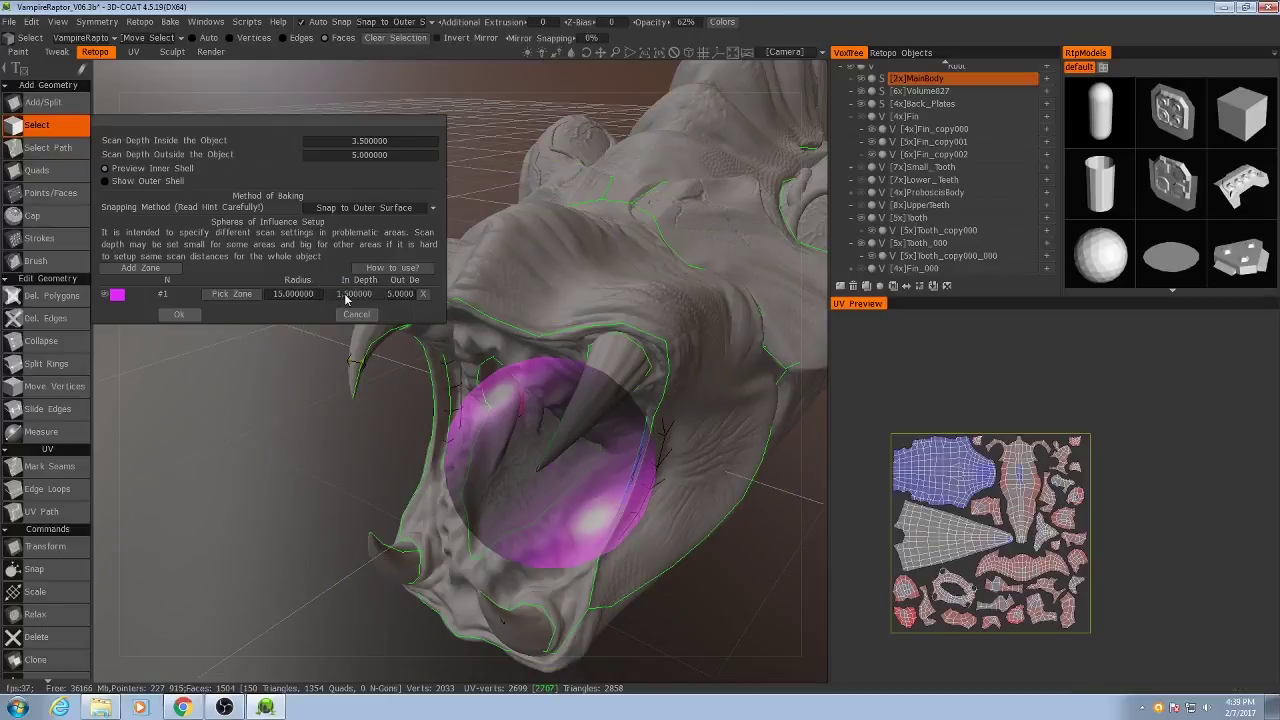
alt+drag(541, 445, 571, 377)
alt+drag(537, 480, 551, 382)
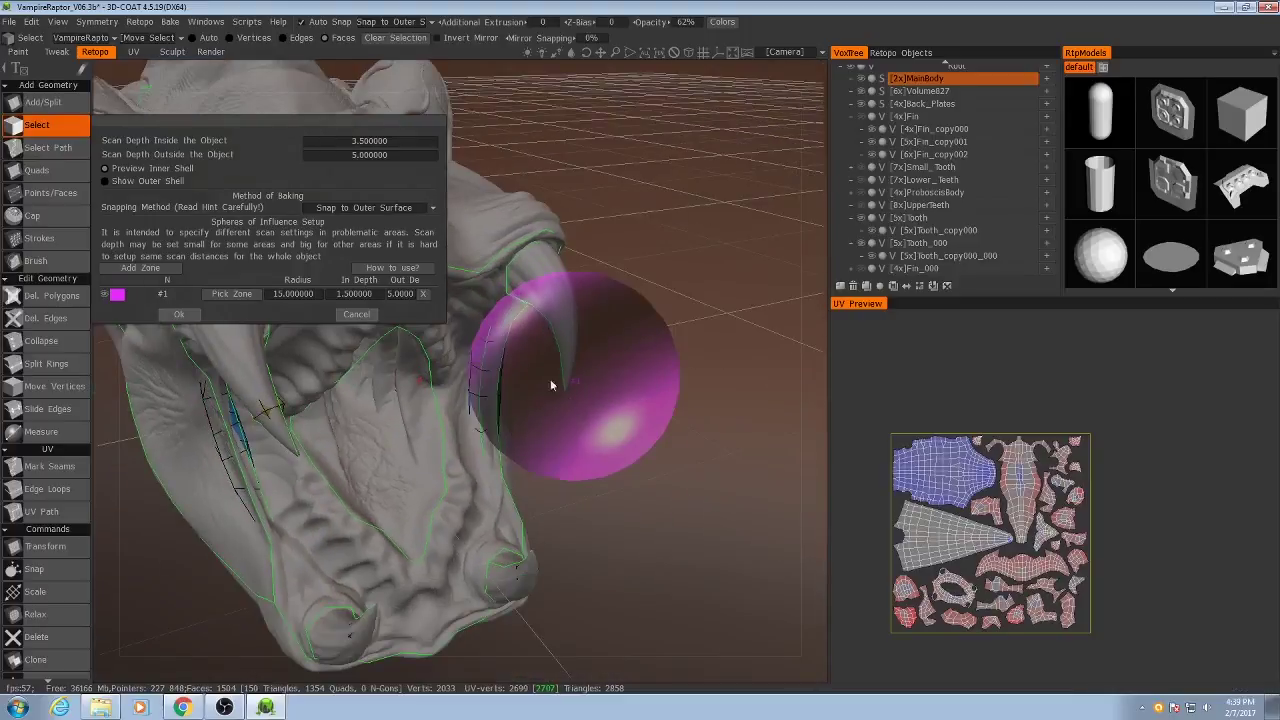
Add a second zone at the lower tooth beneath the first zone, with a radius of 15 and an inside depth of 1.5.
click(152, 270)
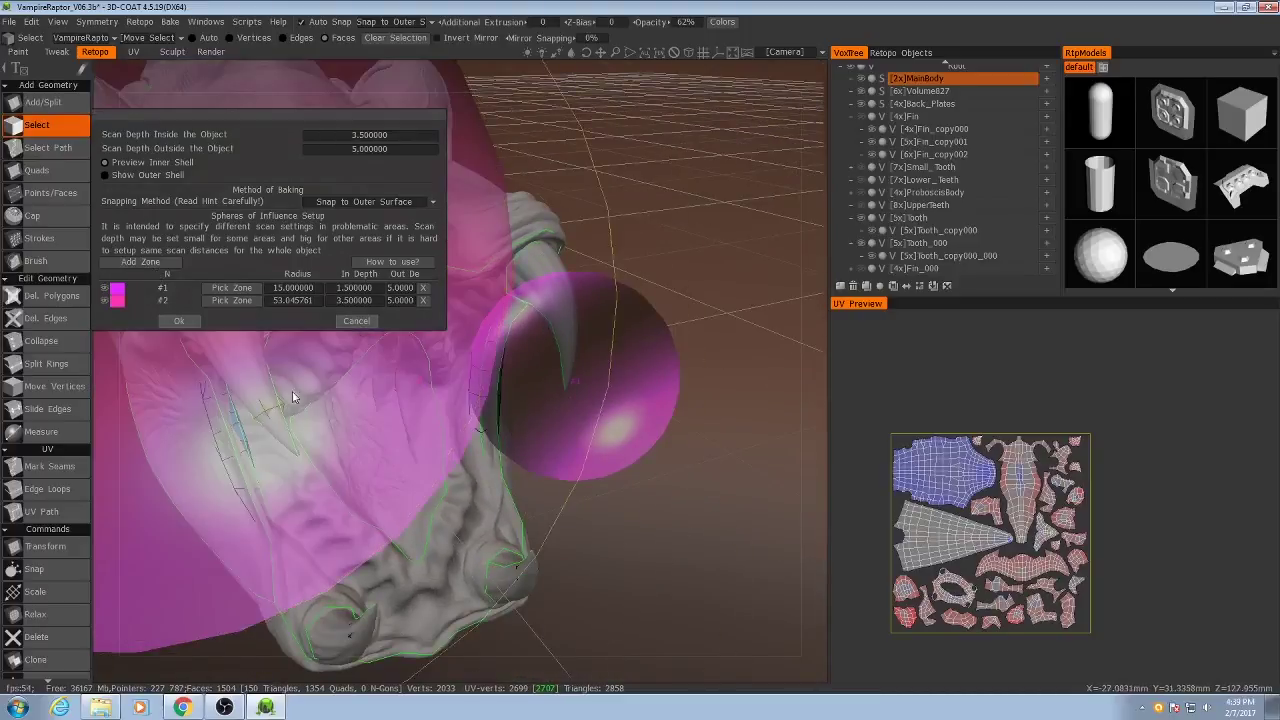
click(243, 300)
click(568, 515)
click(293, 300)
text(15)
click(355, 300)
text(1.5)
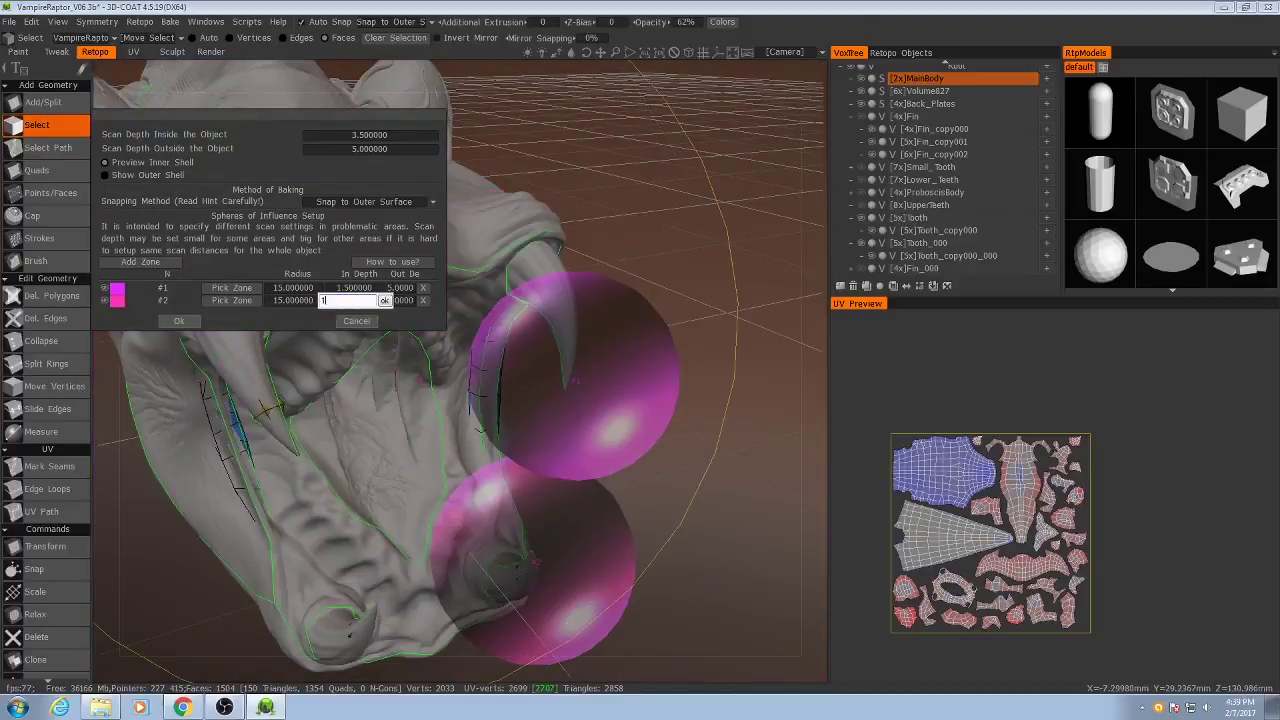
key(Return)
Add a third zone at the opposite lower tooth with a radius of 15 and an inside depth of 1.5.
click(141, 262)
text(15)
click(354, 307)
text(1.5)
Add a fourth zone at the other upper fang with a radius of 15 and an inside depth of 1.5.
click(141, 256)
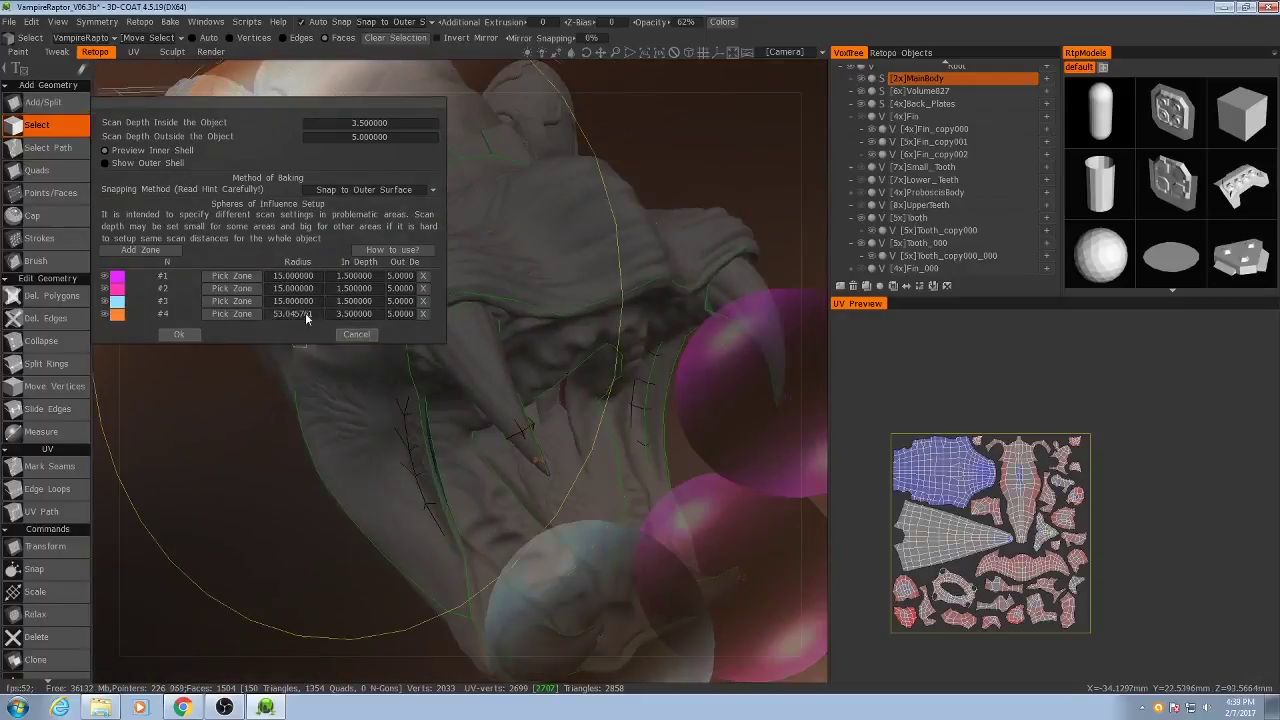
click(303, 313)
text(15)
click(355, 314)
text(1.5)
key(Return)
Try a fifth zone at the corner of the mouth with a radius of 20 and an inside depth of 1.
mouse_move(480, 450)
alt+mouse_down()
mouse_move(606, 443)
mouse_move(440, 499)
mouse_move(420, 443)
mouse_move(477, 467)
alt+mouse_up()
scroll(523, 446, down, 4)
scroll(463, 457, up, 5)
middle_drag(477, 467, 486, 391)
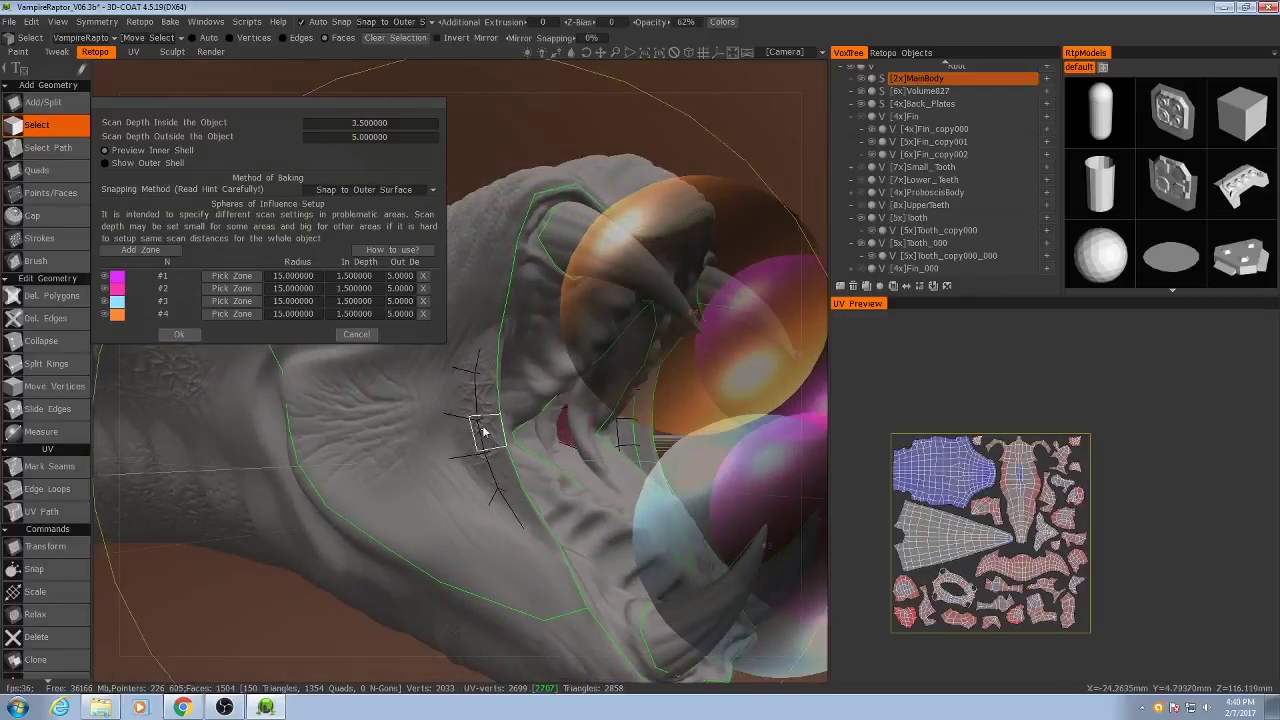
middle_drag(496, 410, 472, 338)
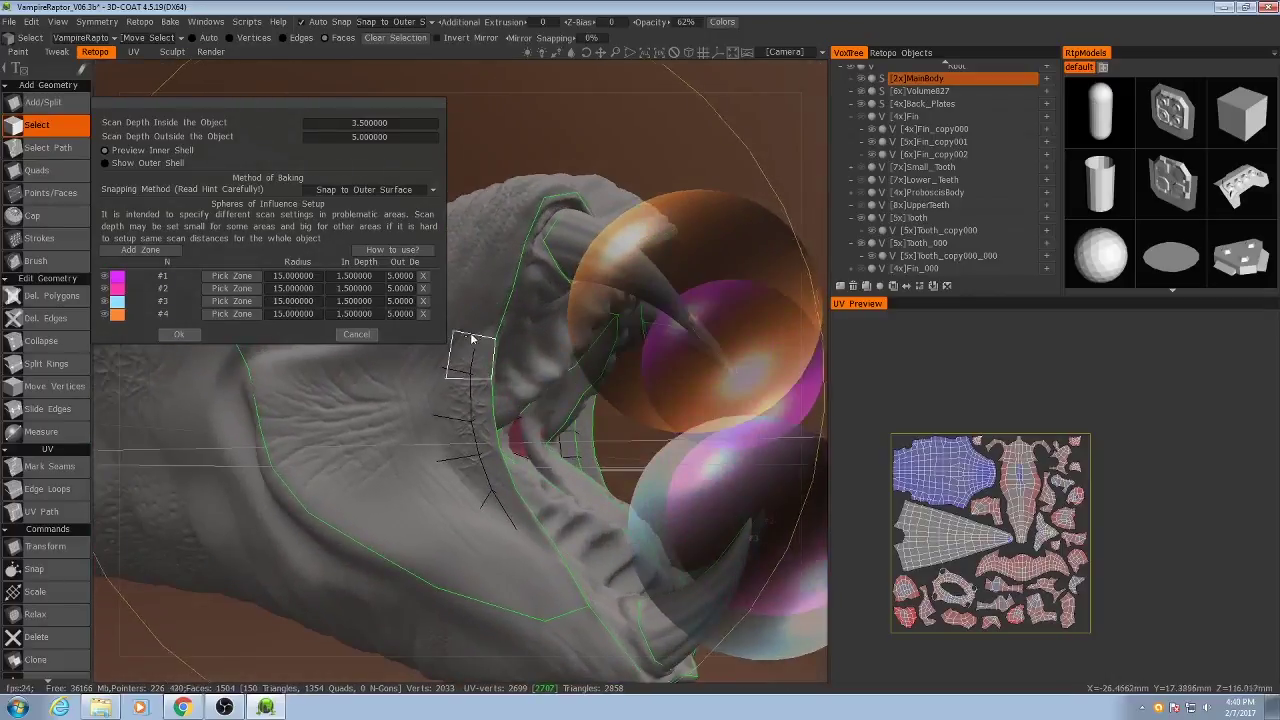
click(173, 251)
drag(228, 323, 493, 421)
click(293, 320)
text(20)
click(350, 320)
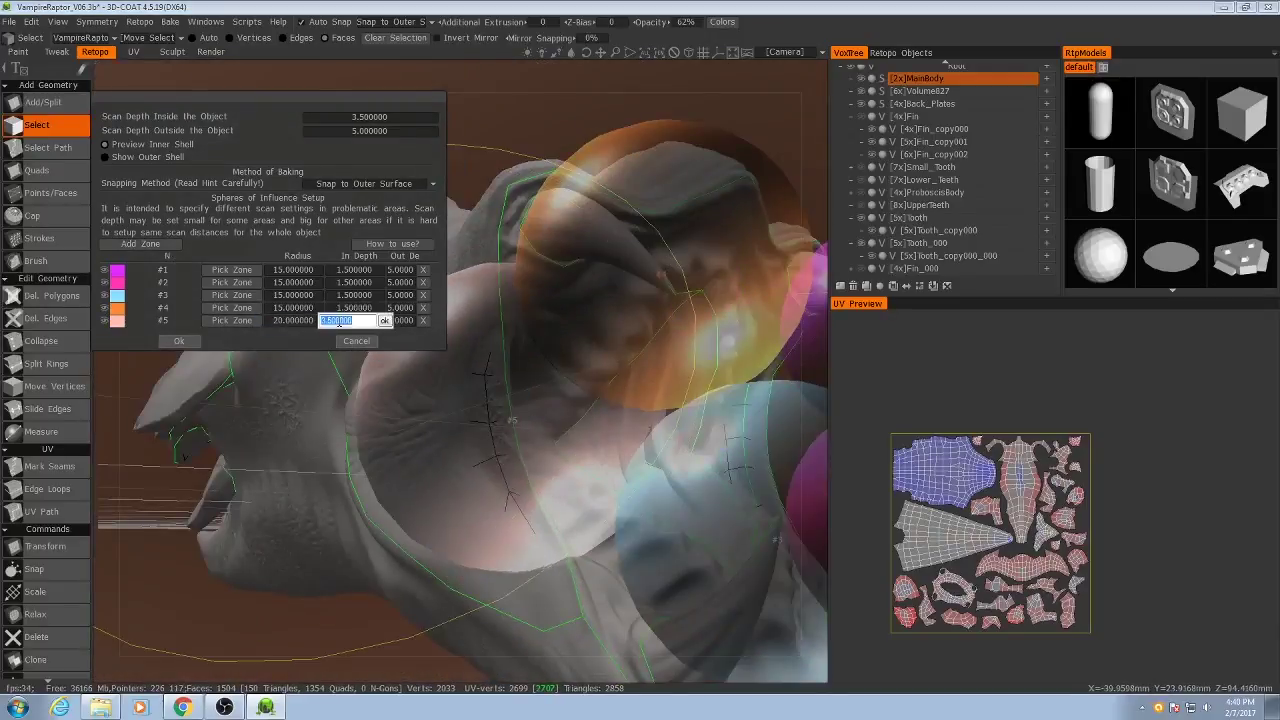
text(1)
Try radii of 15, 10 and 12 and an inside depth of 1.25 on the mouth-corner zone, and delete that zone.
click(292, 320)
text(15)
key(Return)
middle_drag(480, 480, 382, 333)
click(293, 320)
text(10)
key(Return)
click(347, 321)
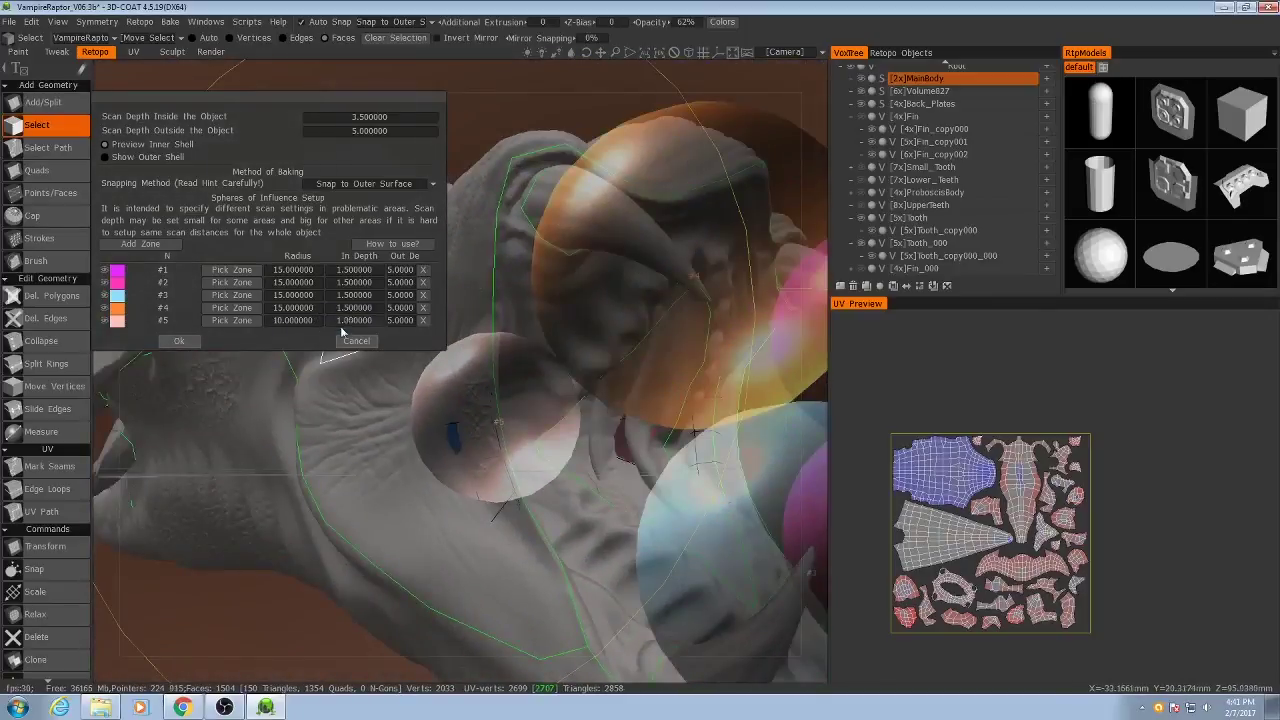
text(1.25)
key(Return)
click(290, 320)
text(12)
key(Return)
middle_drag(300, 500, 460, 429)
click(423, 320)
Add a smaller zone at the upper end of the mouth-corner seam with a radius of 5 and an inside depth of 1.
click(140, 244)
click(293, 320)
text(5)
click(351, 320)
text(1)
Add a sixth zone lower on the mouth-corner seam, and set the radius of both the fifth and sixth zones to 7.
click(140, 244)
click(232, 328)
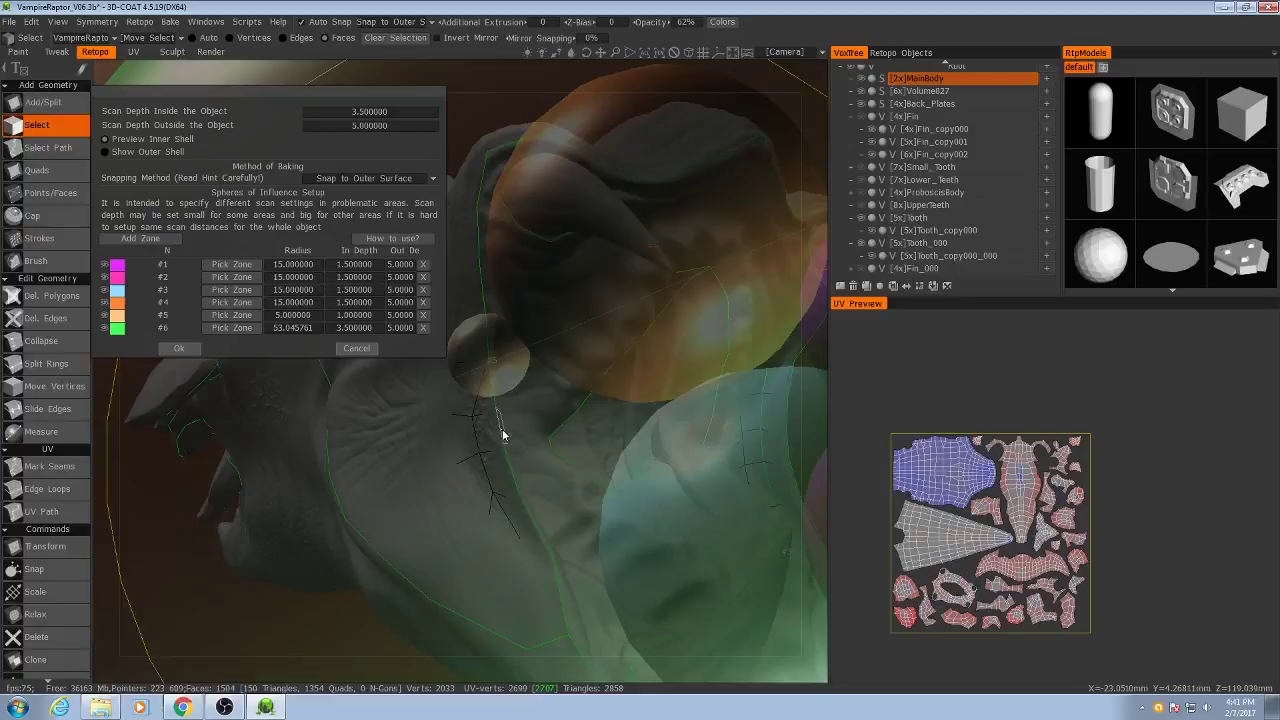
click(506, 434)
click(293, 328)
text(7)
click(283, 317)
text(7)
Add a seventh zone further down the mouth-corner seam with a radius of 7 and an inside depth of 1.5.
click(140, 238)
click(232, 334)
click(494, 443)
click(293, 334)
text(7)
click(343, 334)
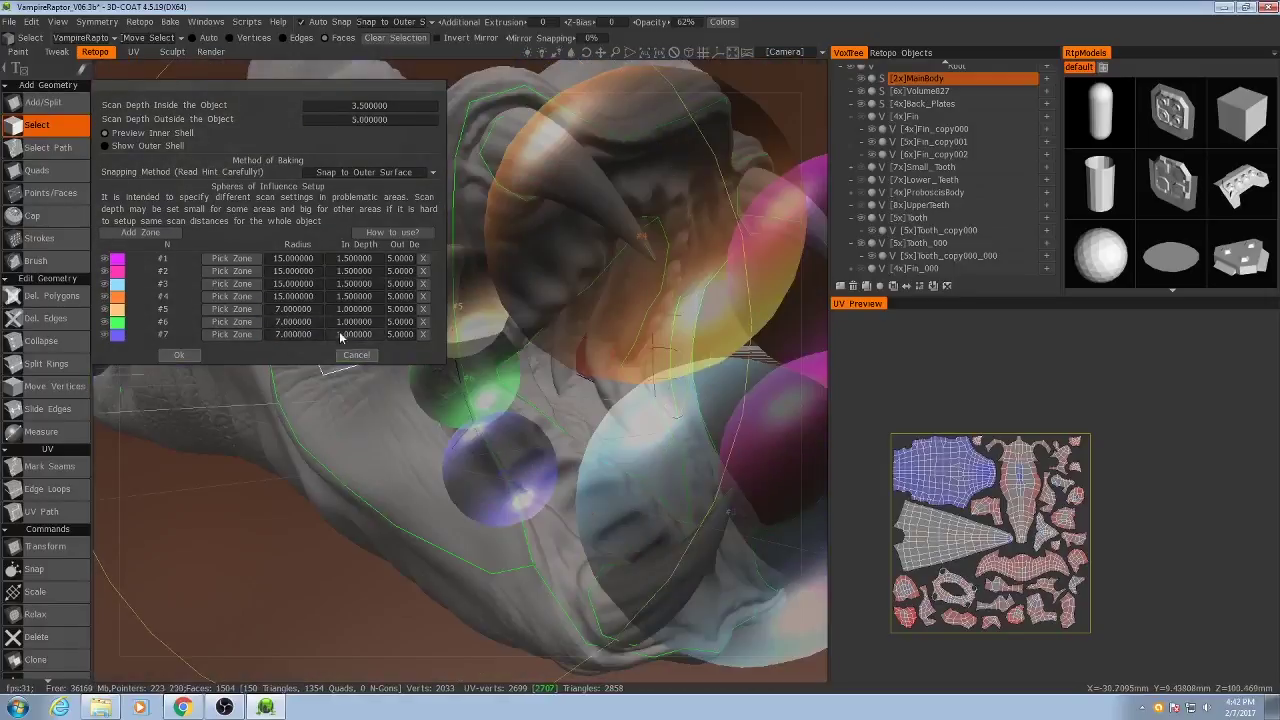
text(1.5)
Add an eighth and a ninth zone along the opposite mouth corner, each with an inside depth of 1.5.
click(140, 232)
click(140, 226)
click(232, 346)
click(514, 472)
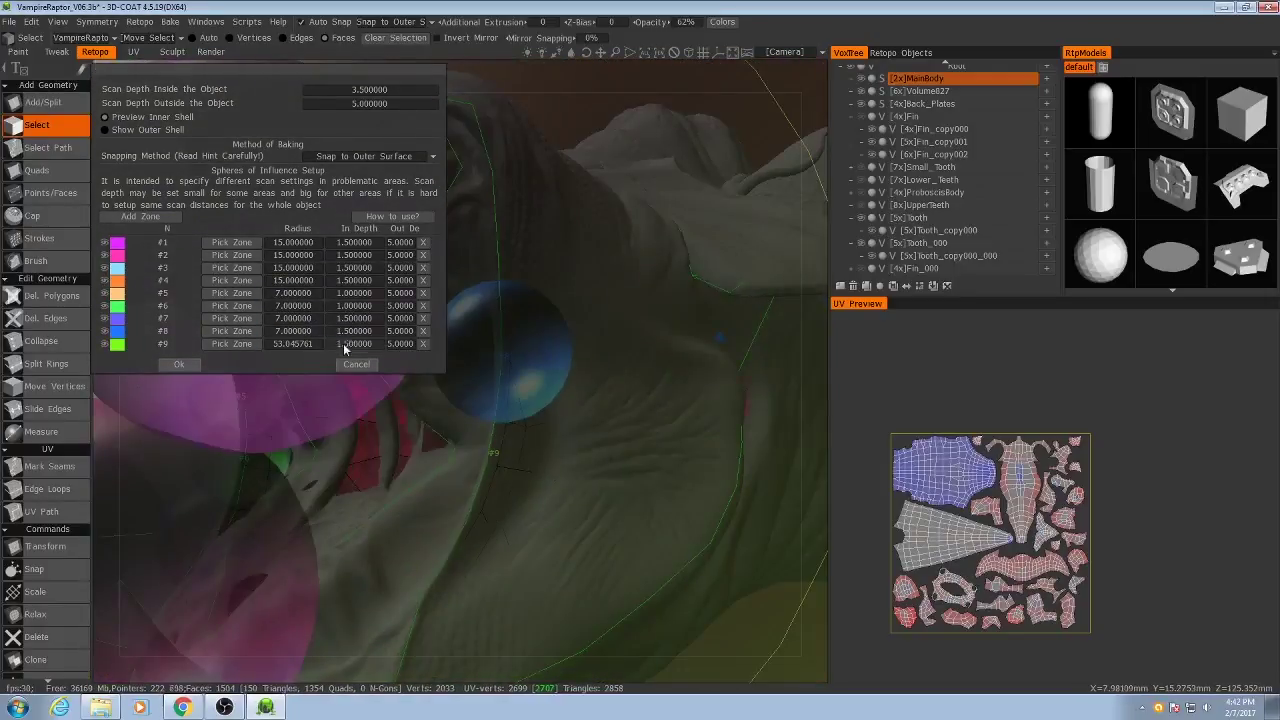
click(346, 349)
Add a tenth zone with a radius of 7 and an inside depth of 1.5, and set the ninth zone's radius to 8.
click(140, 221)
click(232, 356)
click(288, 360)
text(7)
click(352, 357)
scroll(472, 463, down, 5)
mouse_move(472, 463)
mouse_down()
mouse_move(543, 409)
mouse_move(480, 440)
mouse_up()
click(293, 344)
text(8)
Add an eleventh zone beside the middle bulbous growth on the creature's flank, with a radius of 20 and an inside depth of 5.
drag(606, 506, 603, 530)
middle_drag(603, 530, 427, 553)
middle_drag(436, 508, 462, 486)
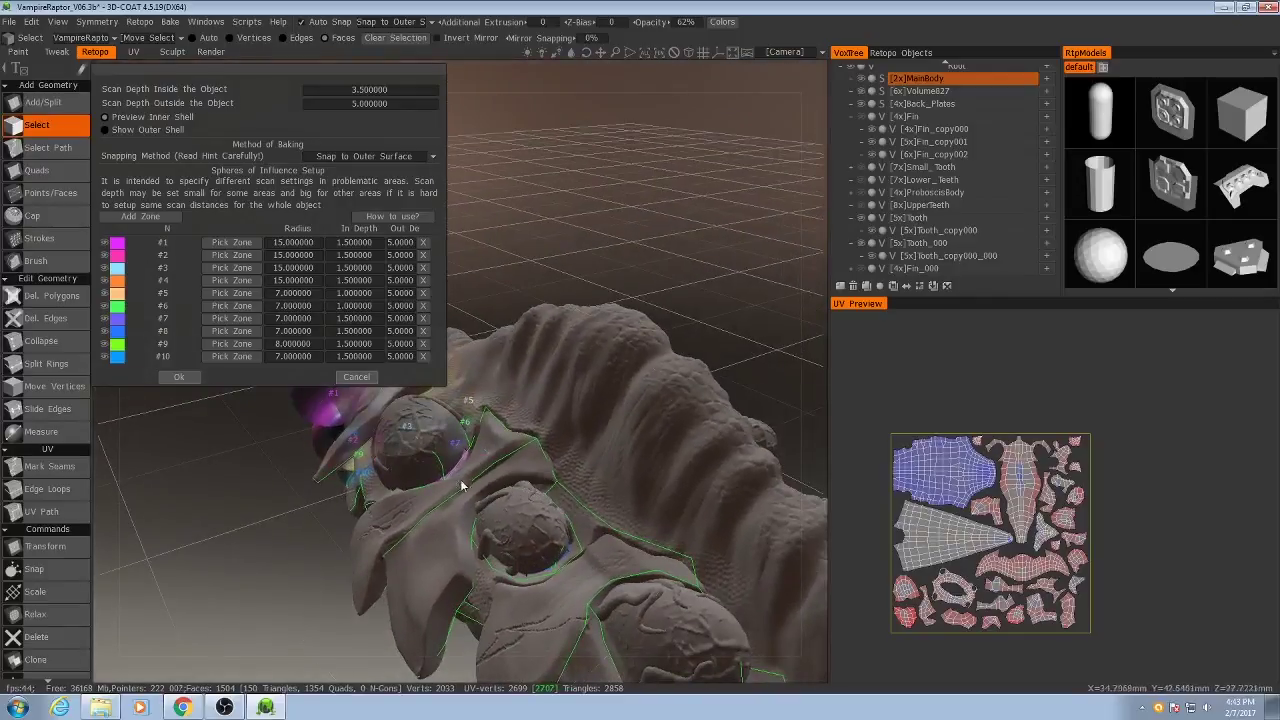
click(165, 217)
click(231, 369)
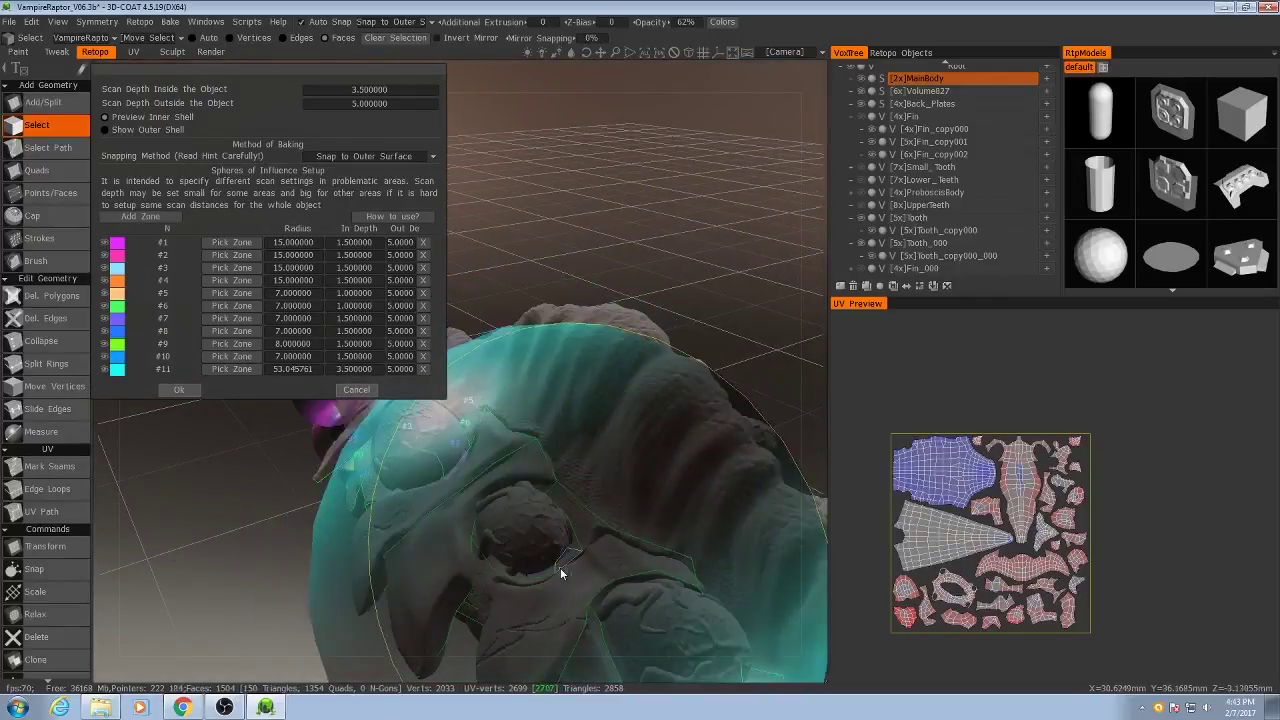
click(559, 567)
click(294, 369)
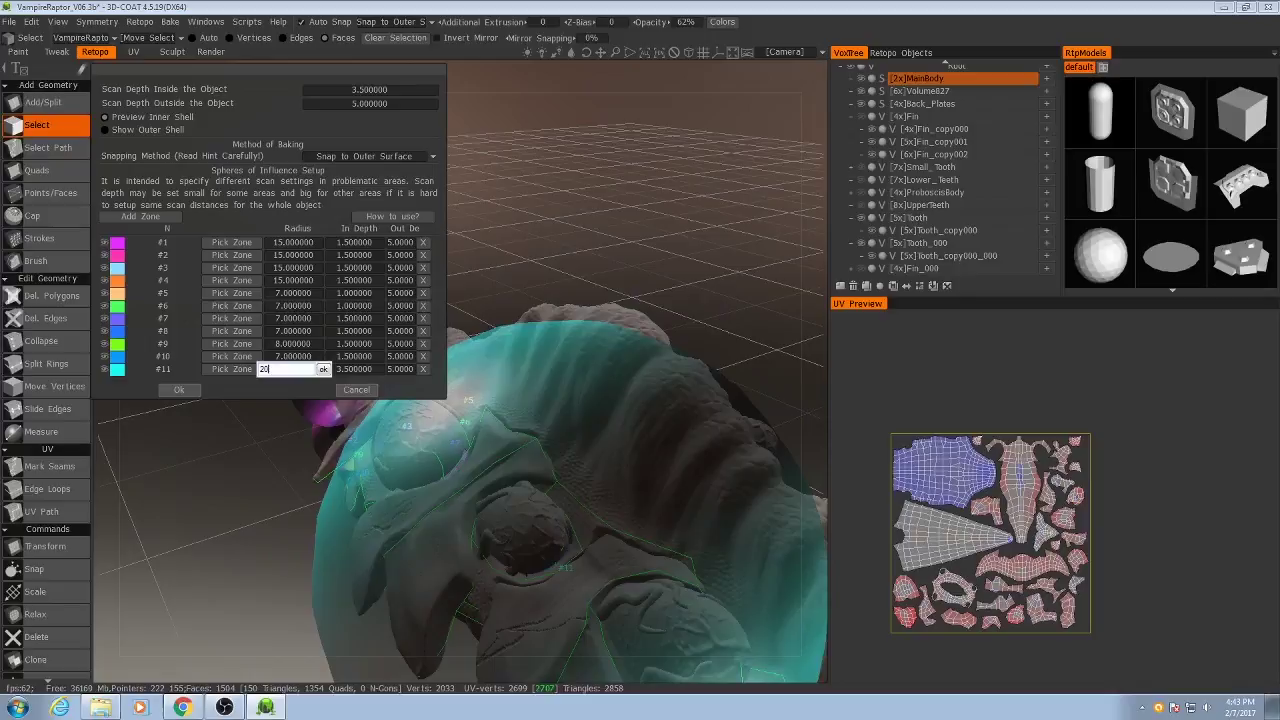
text(20)
key(Return)
click(337, 369)
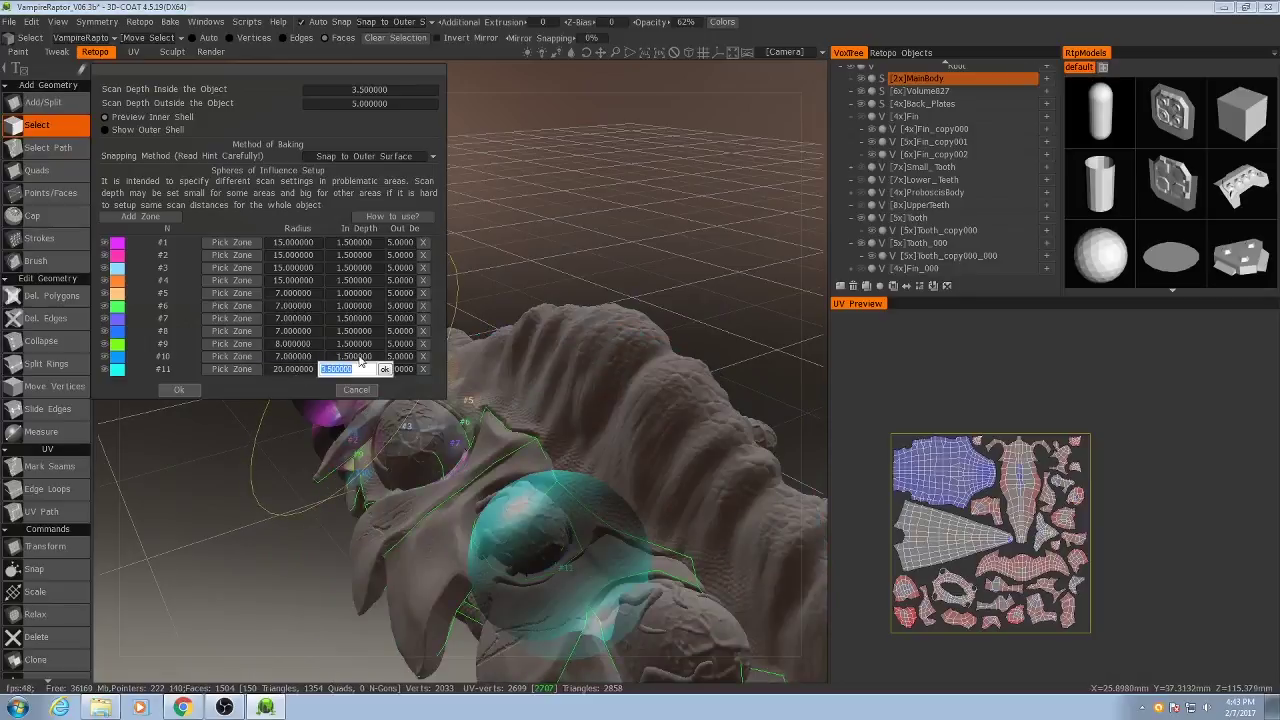
key(Return)
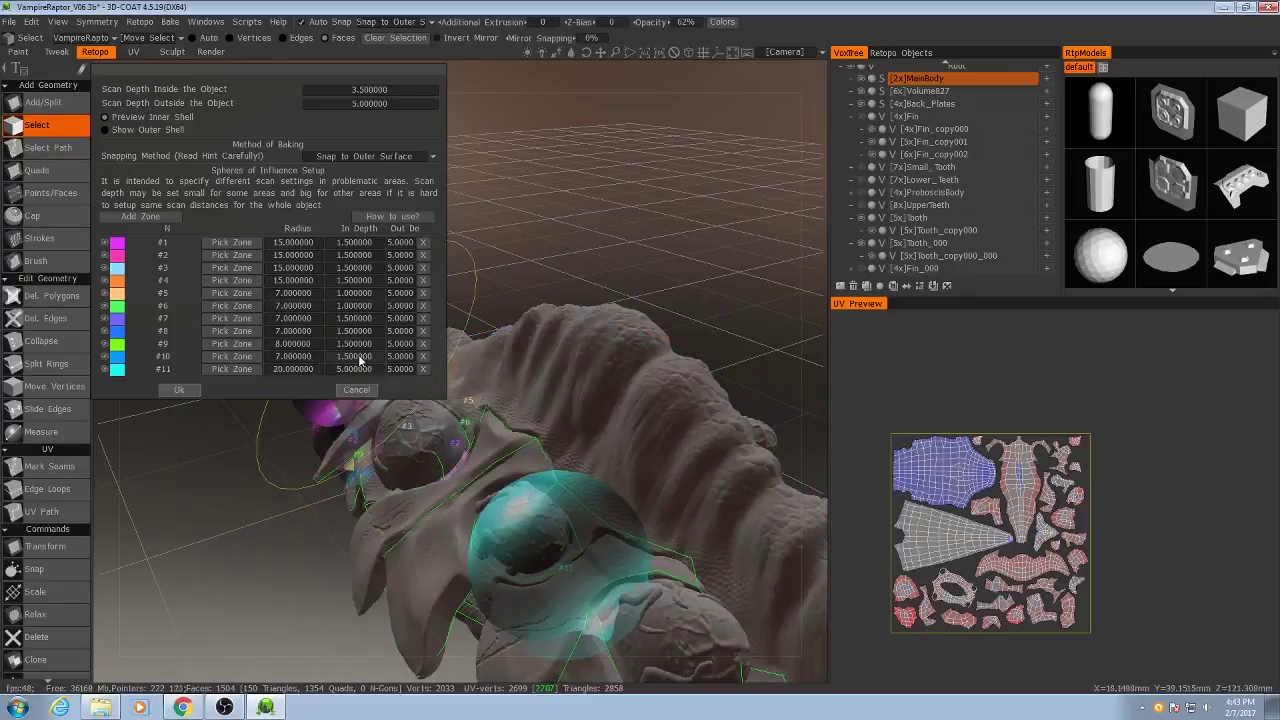
Add a twelfth zone at the large bulbous growth on the opposite flank, with a radius of 20 and an inside depth of 7.
drag(760, 366, 440, 445)
click(140, 216)
click(232, 382)
click(590, 430)
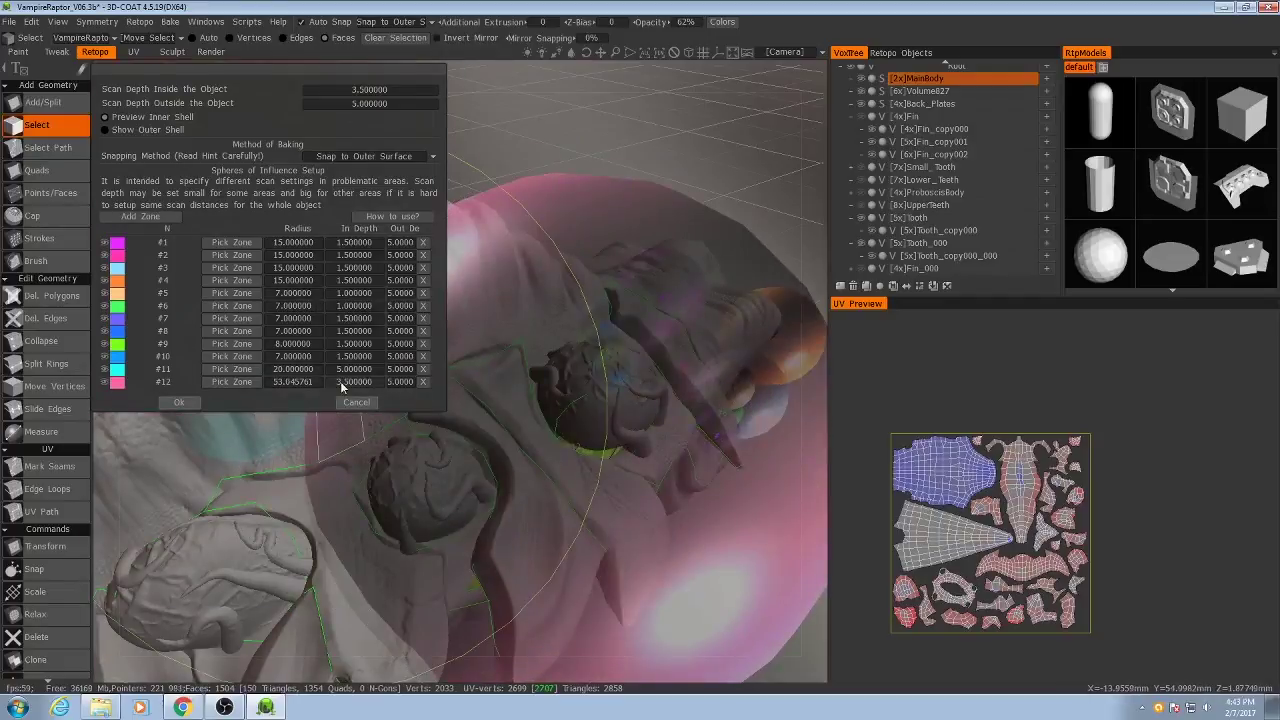
click(340, 382)
text(5)
key(Return)
click(294, 383)
text(20)
key(Return)
click(366, 381)
text(7)
key(Return)
Add a thirteenth zone among the bulbous growths, with a radius of 20 and an inside depth of 7.
alt+drag(623, 442, 470, 415)
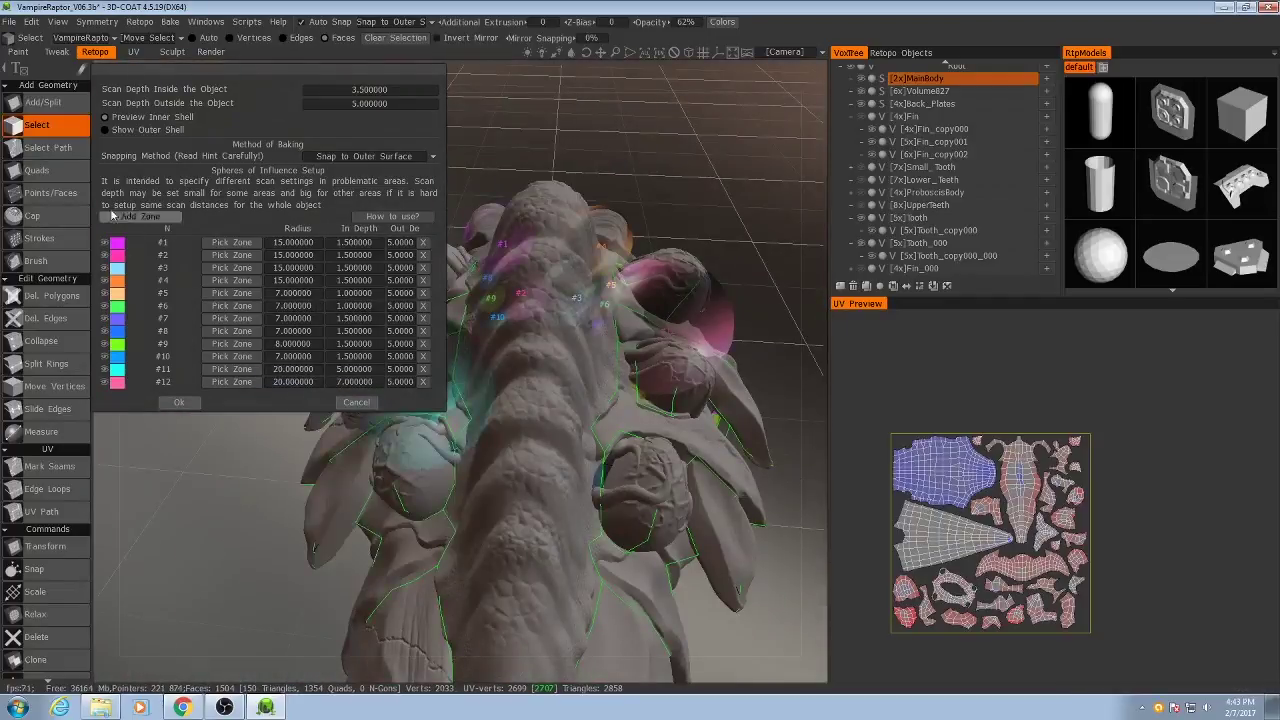
click(140, 216)
middle_drag(492, 456, 579, 495)
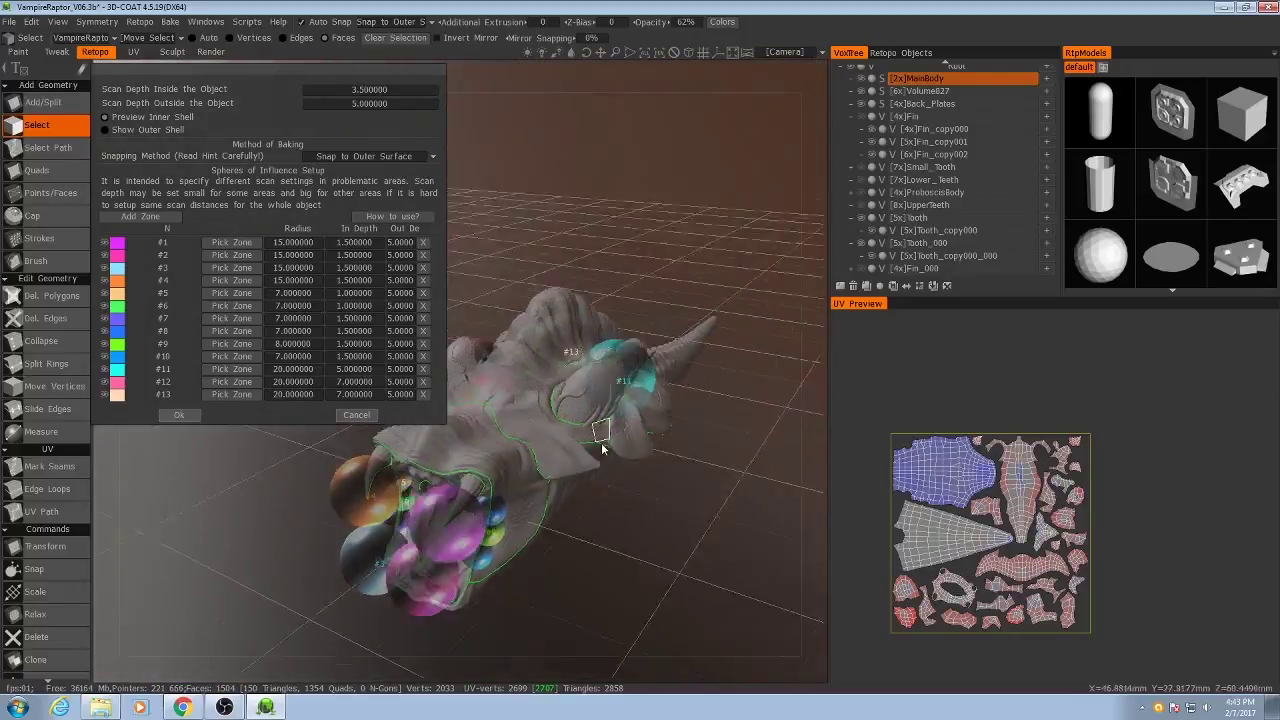
middle_drag(603, 446, 745, 432)
middle_drag(643, 387, 607, 397)
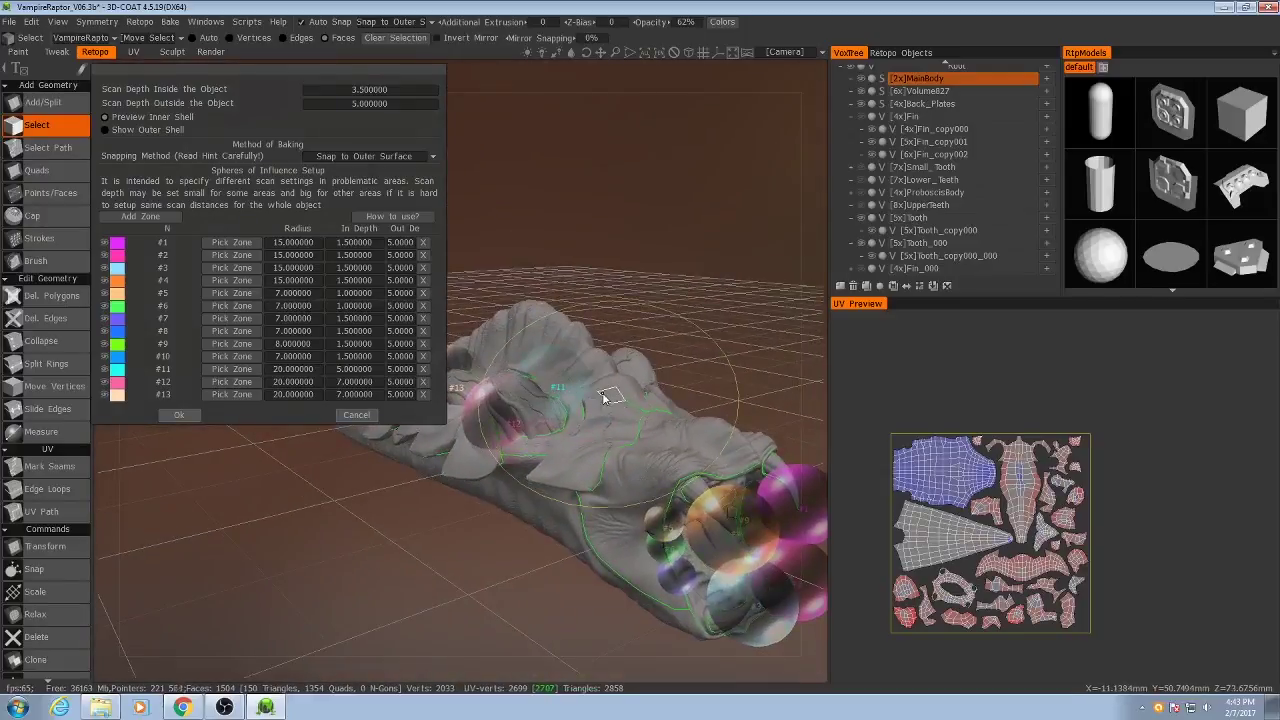
Accept the scan depths and zones of influence, and proceed through the local occlusion options of the normal map bake.
click(178, 415)
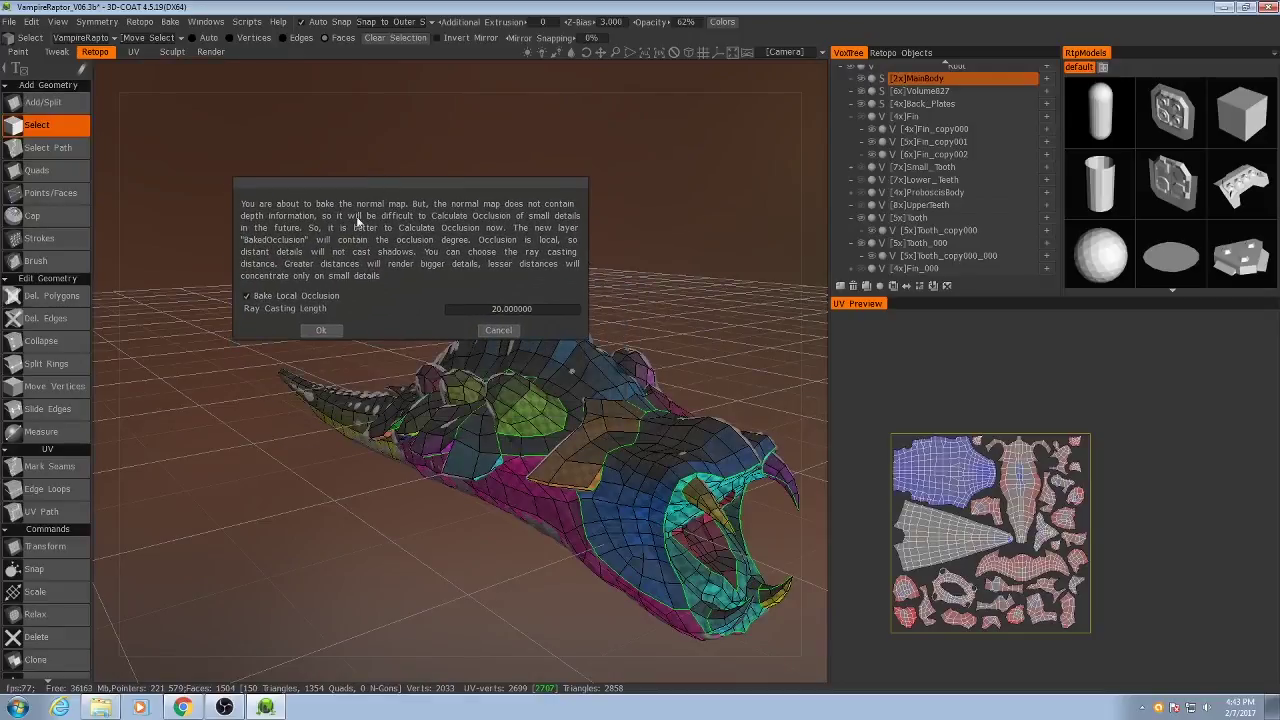
click(247, 298)
click(248, 297)
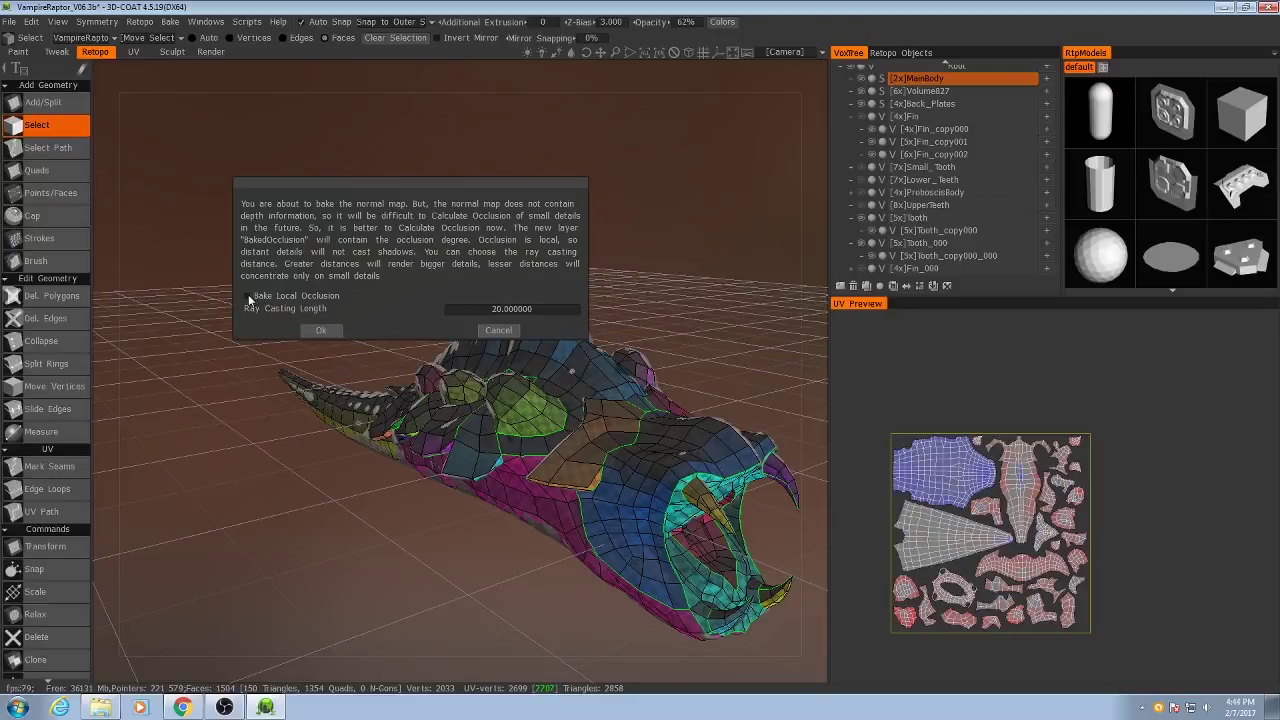
click(320, 331)
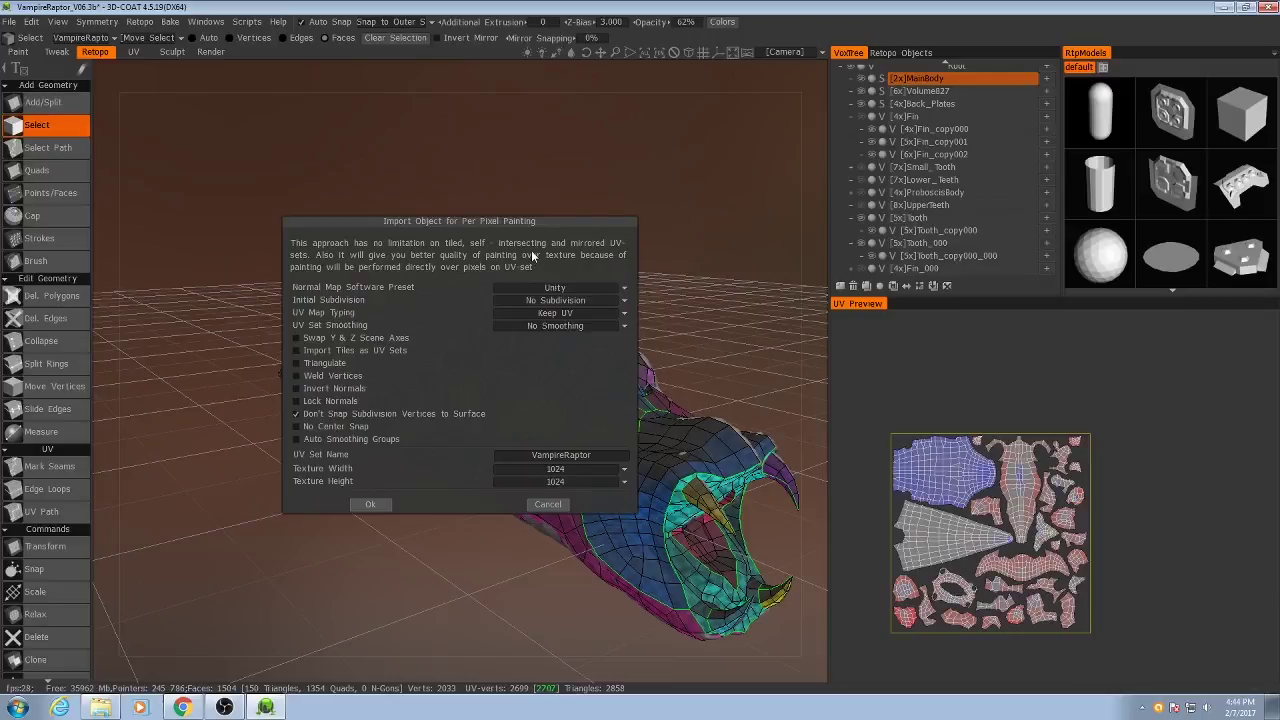
Name the UV set Body, set its texture size to 2048 x 2048, and start the per-pixel painting import.
drag(451, 221, 453, 194)
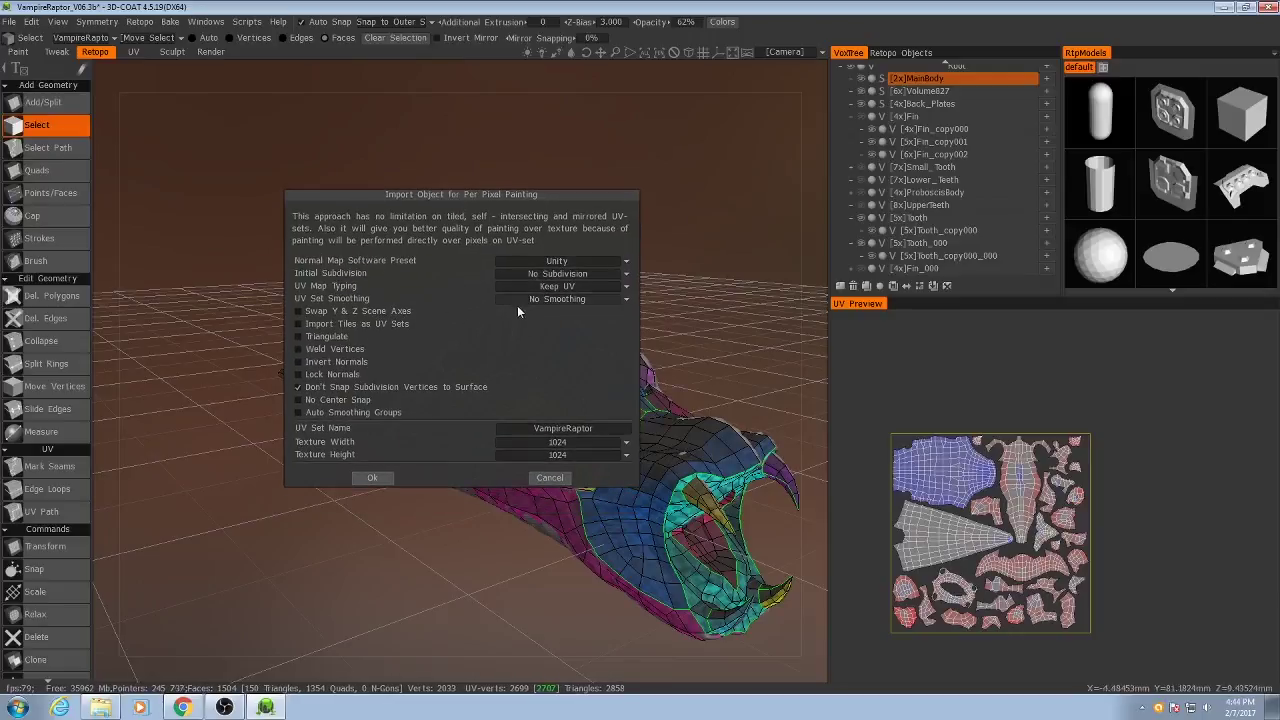
click(548, 428)
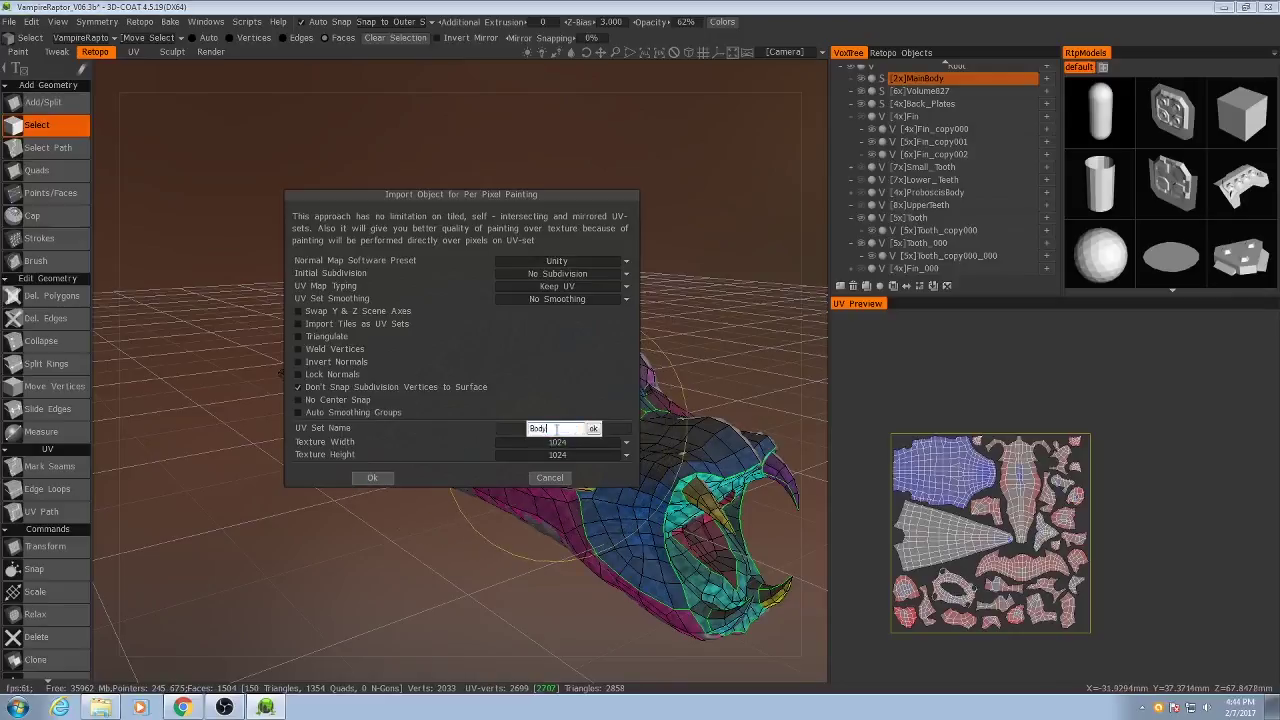
click(592, 429)
click(575, 444)
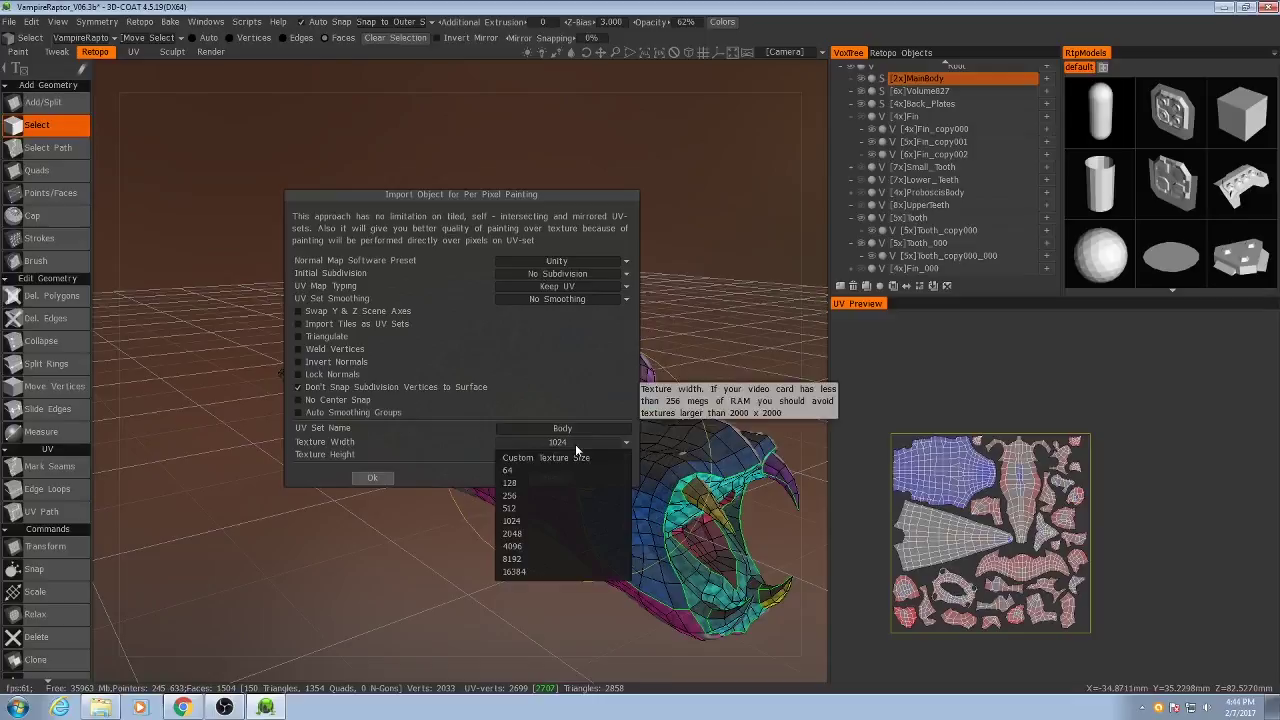
click(536, 533)
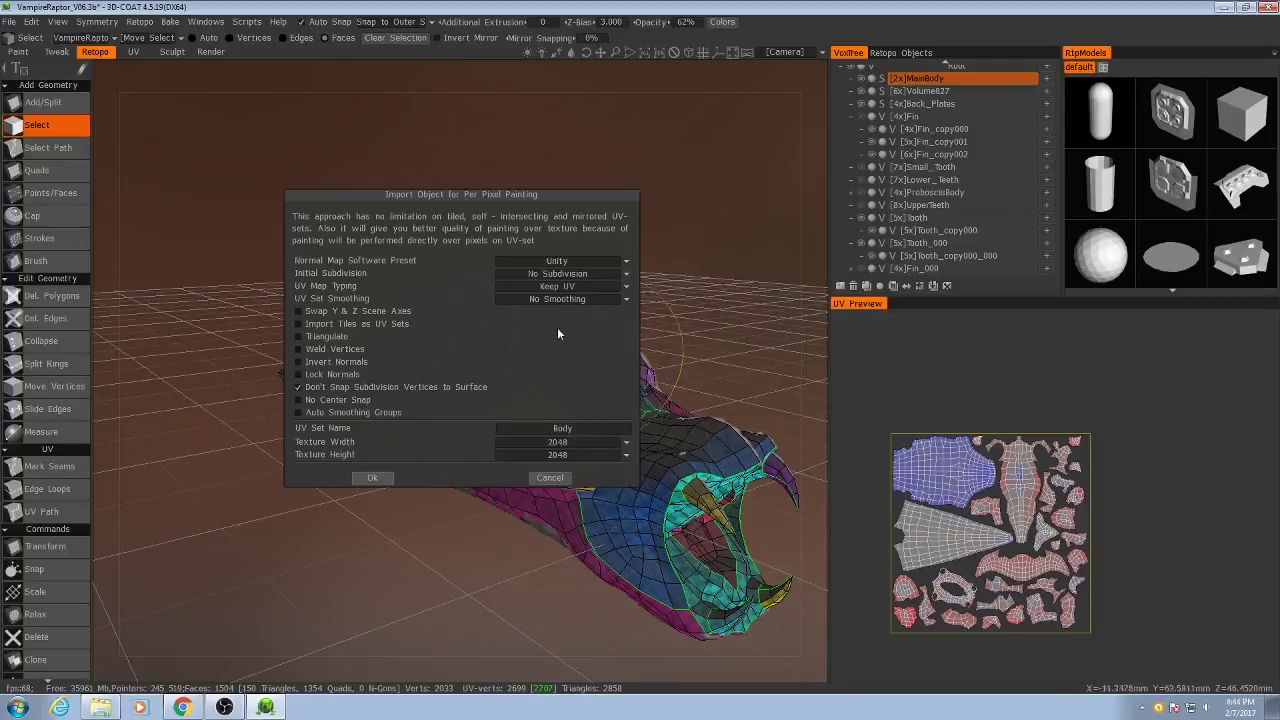
click(373, 478)
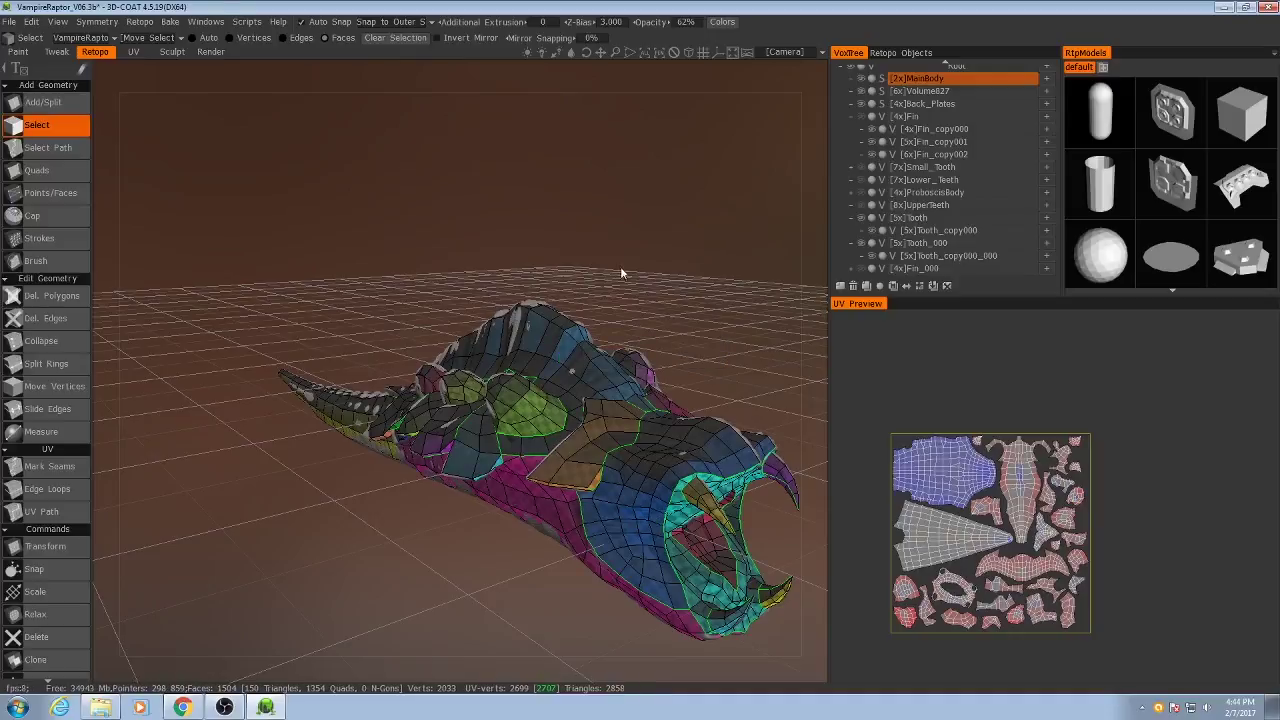
Switch to the Paint room and examine the baked normal detail on the MainBody's ridge, bulbous growths and side plates.
drag(619, 268, 571, 278)
click(866, 54)
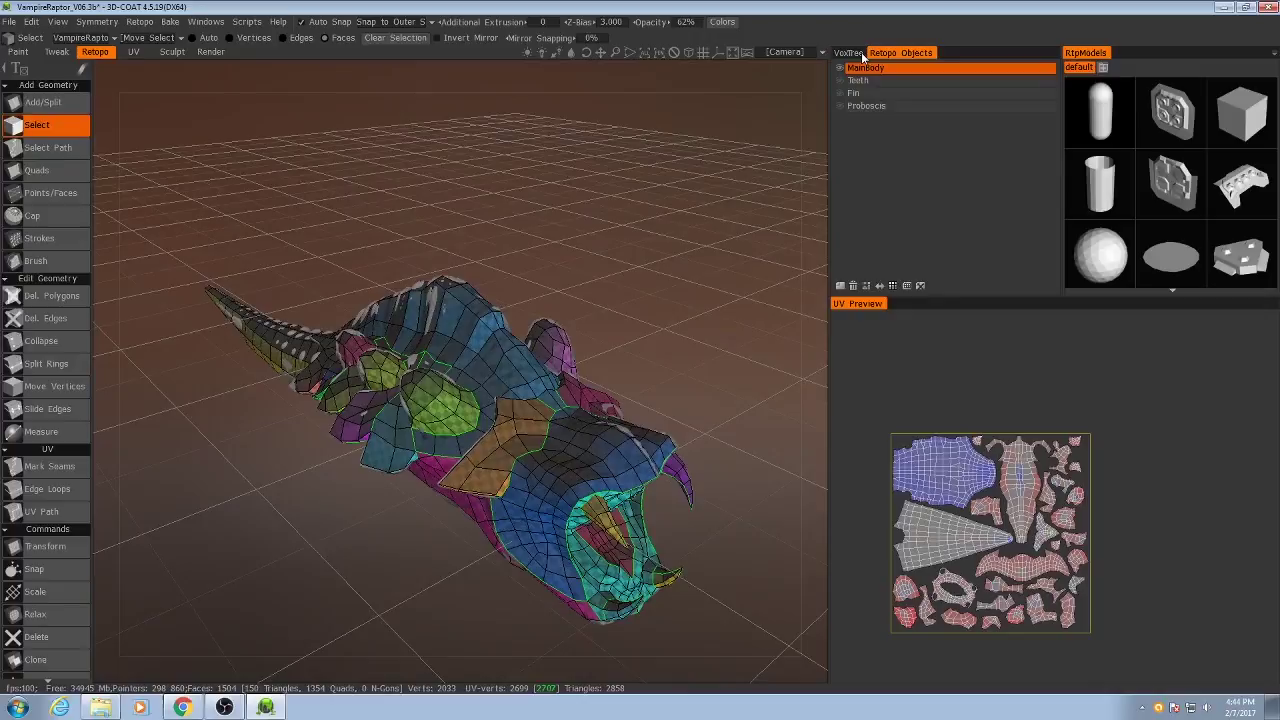
click(19, 52)
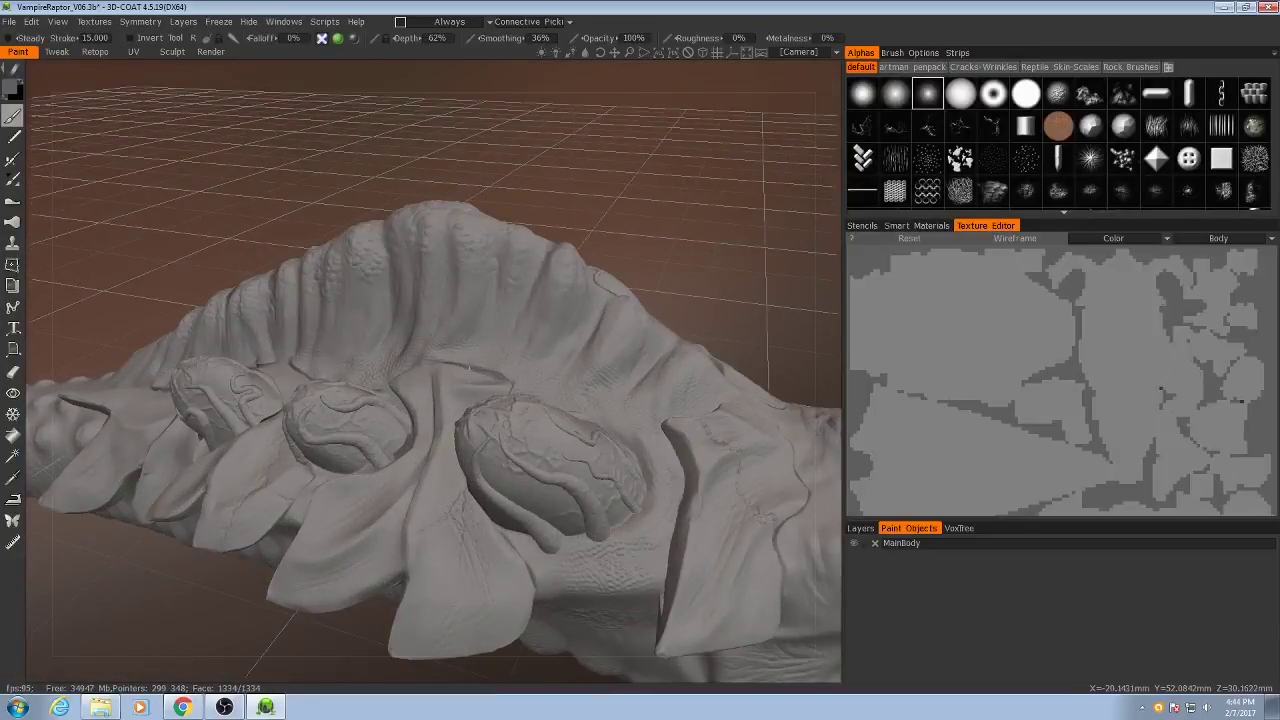
scroll(469, 367, down, 3)
alt+drag(469, 367, 440, 395)
scroll(605, 480, up, 4)
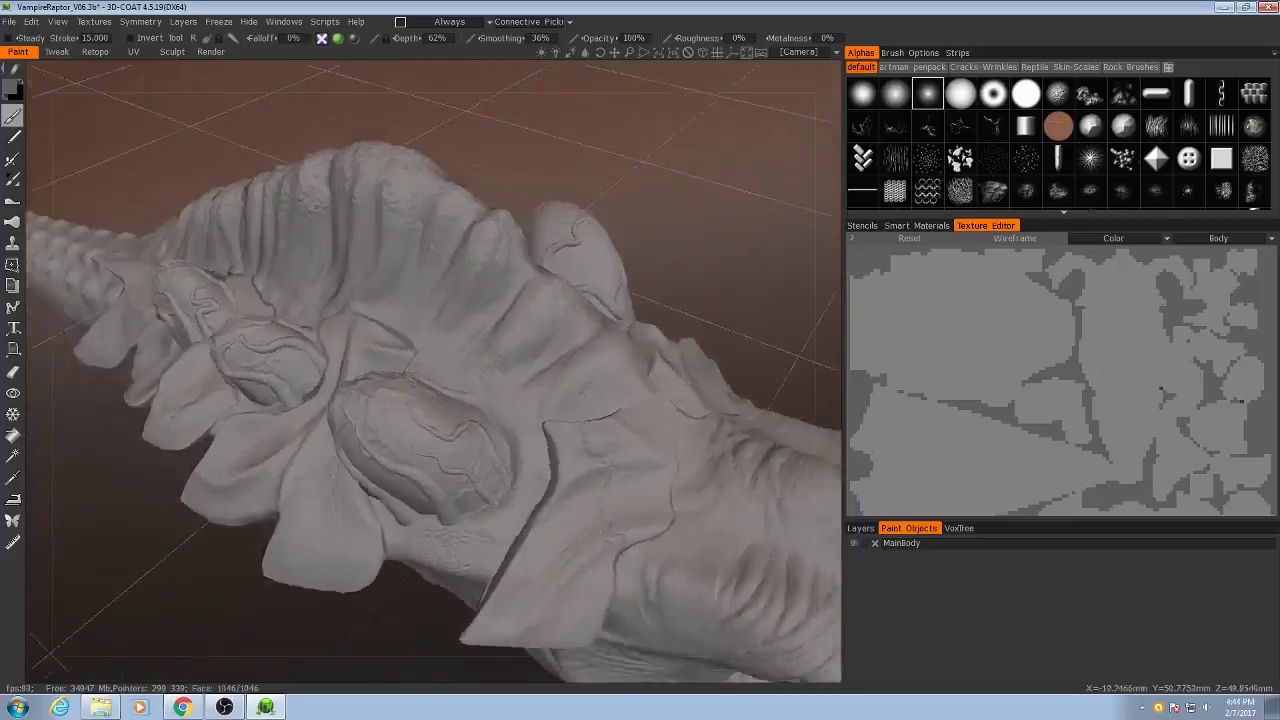
alt+drag(605, 481, 570, 325)
alt+middle_drag(745, 278, 703, 437)
scroll(471, 465, up, 3)
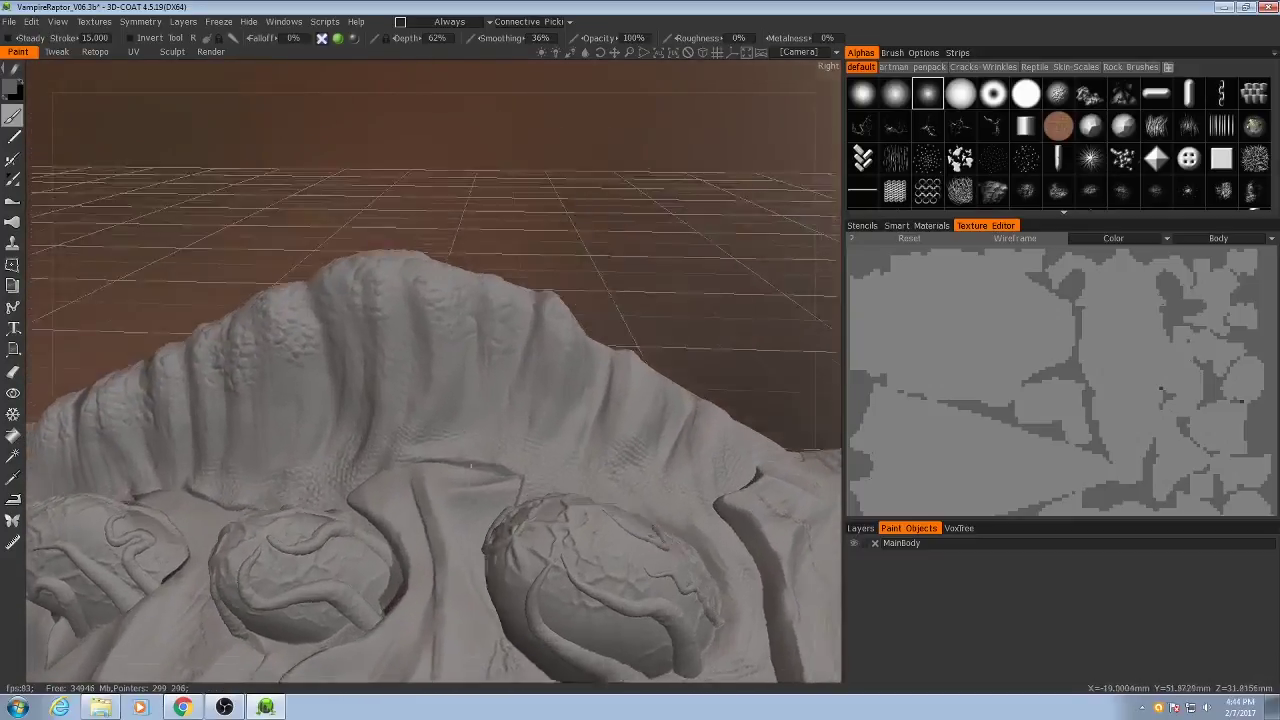
scroll(471, 465, down, 3)
alt+drag(471, 465, 160, 625)
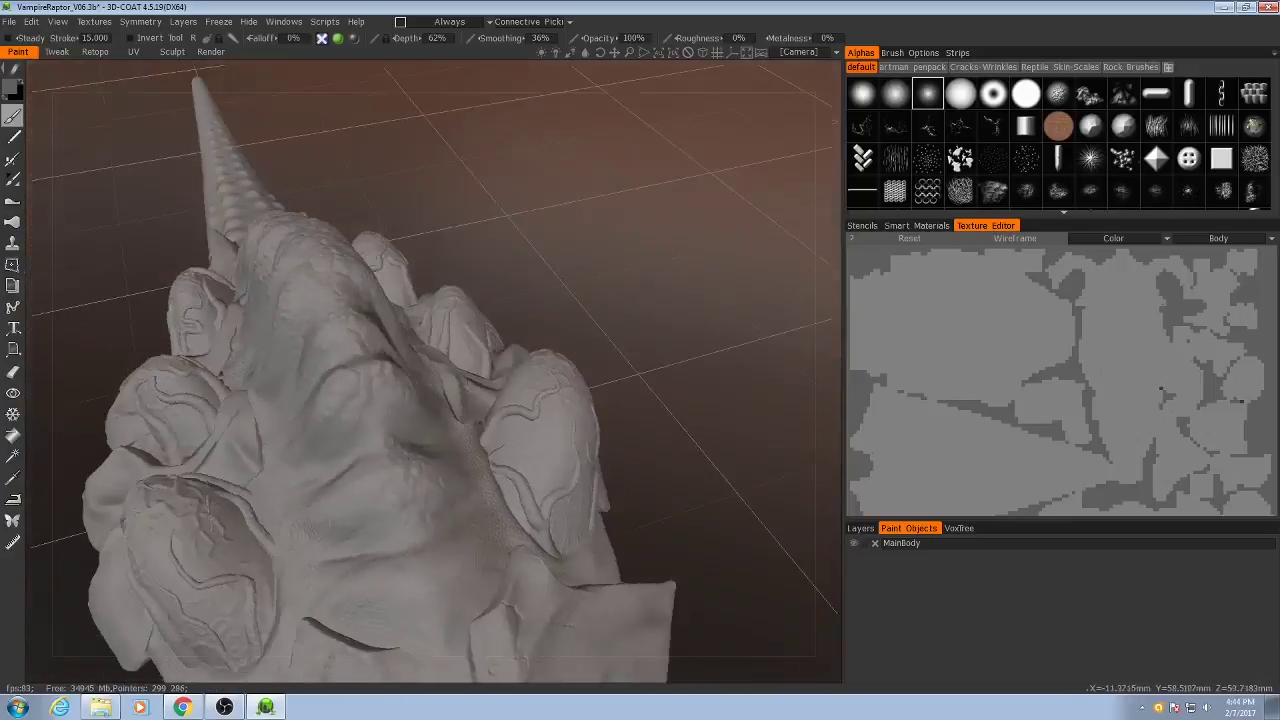
Hide the Root sculpt volumes and inspect the baked low-poly body alone from the flank and the front.
click(959, 528)
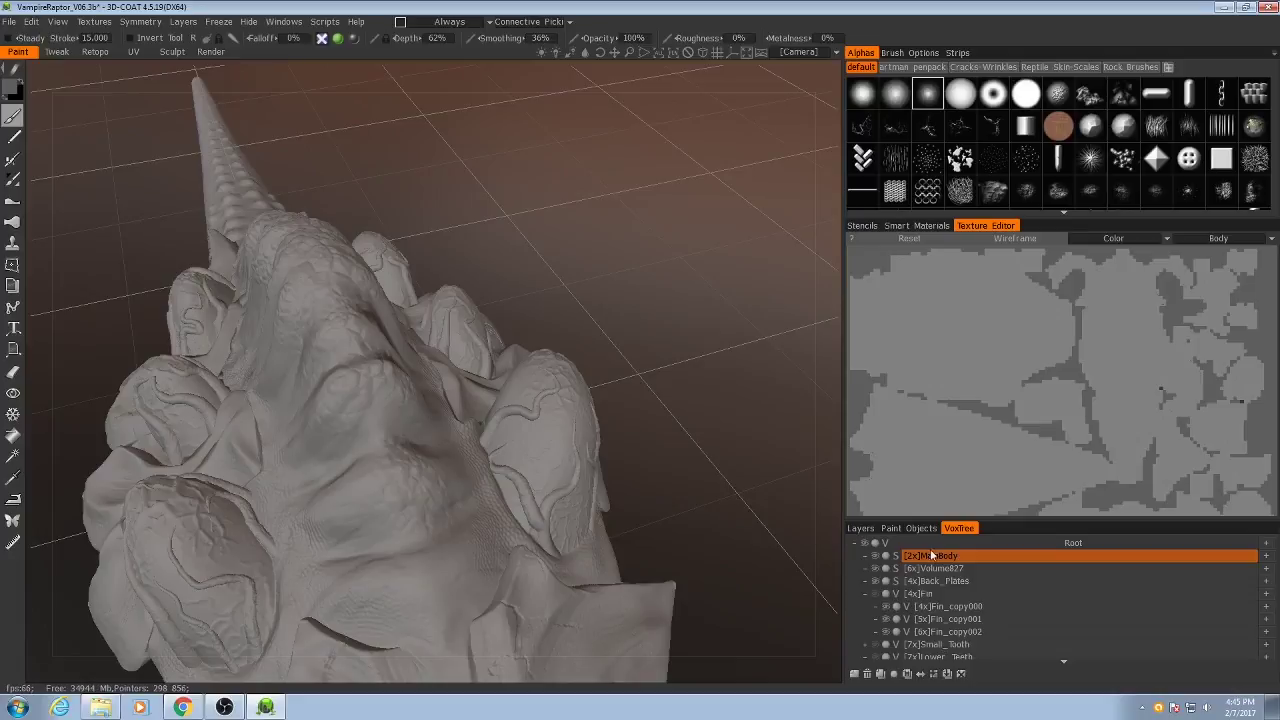
click(865, 544)
alt+drag(395, 440, 531, 458)
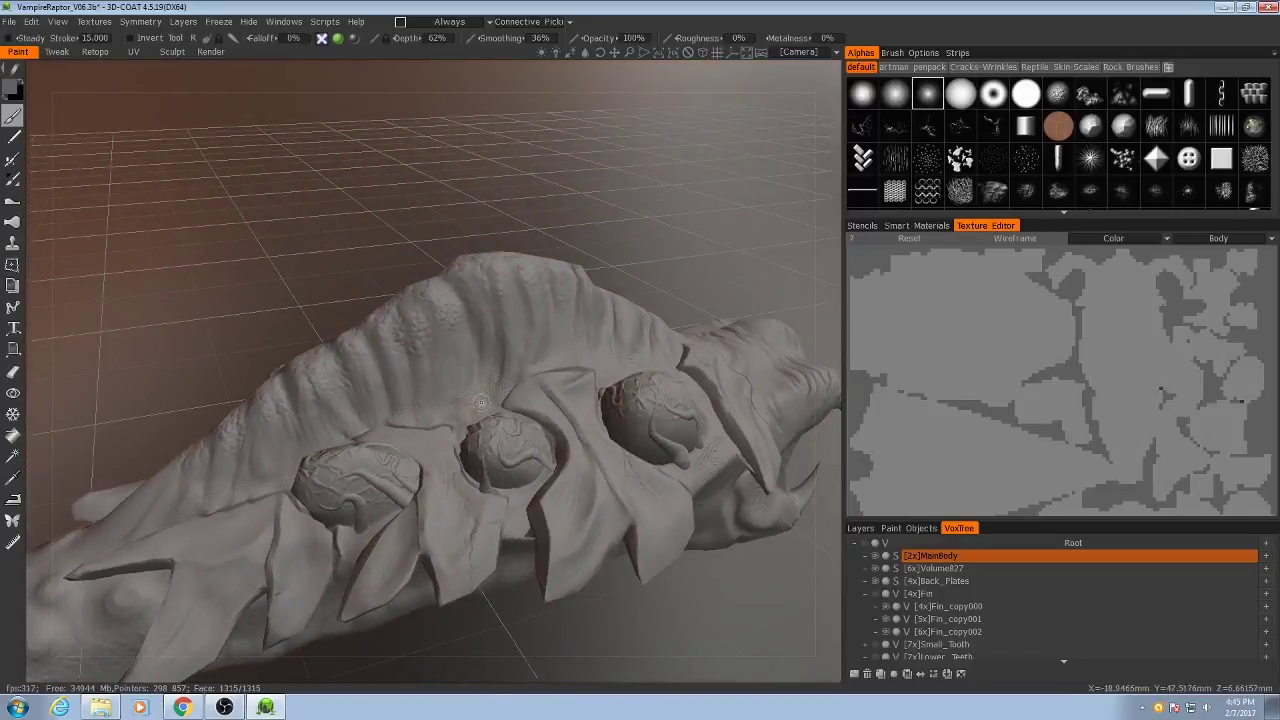
alt+drag(480, 396, 498, 459)
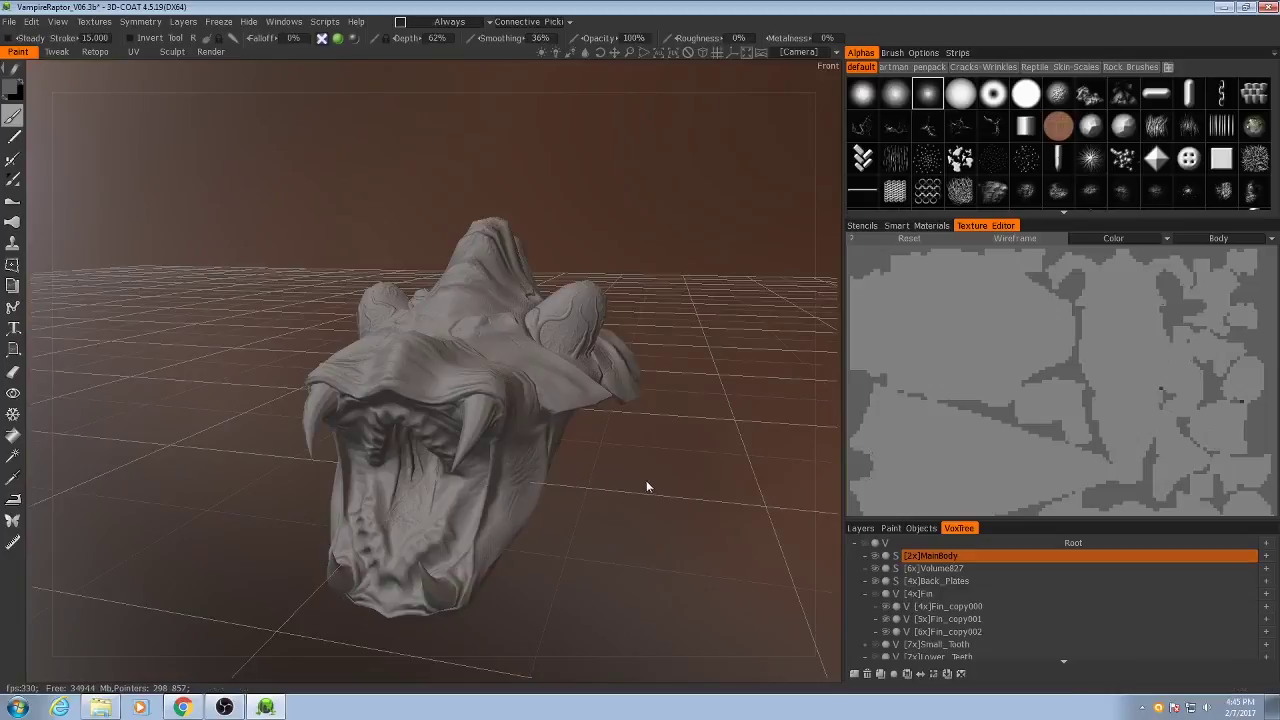
alt+drag(651, 470, 687, 450)
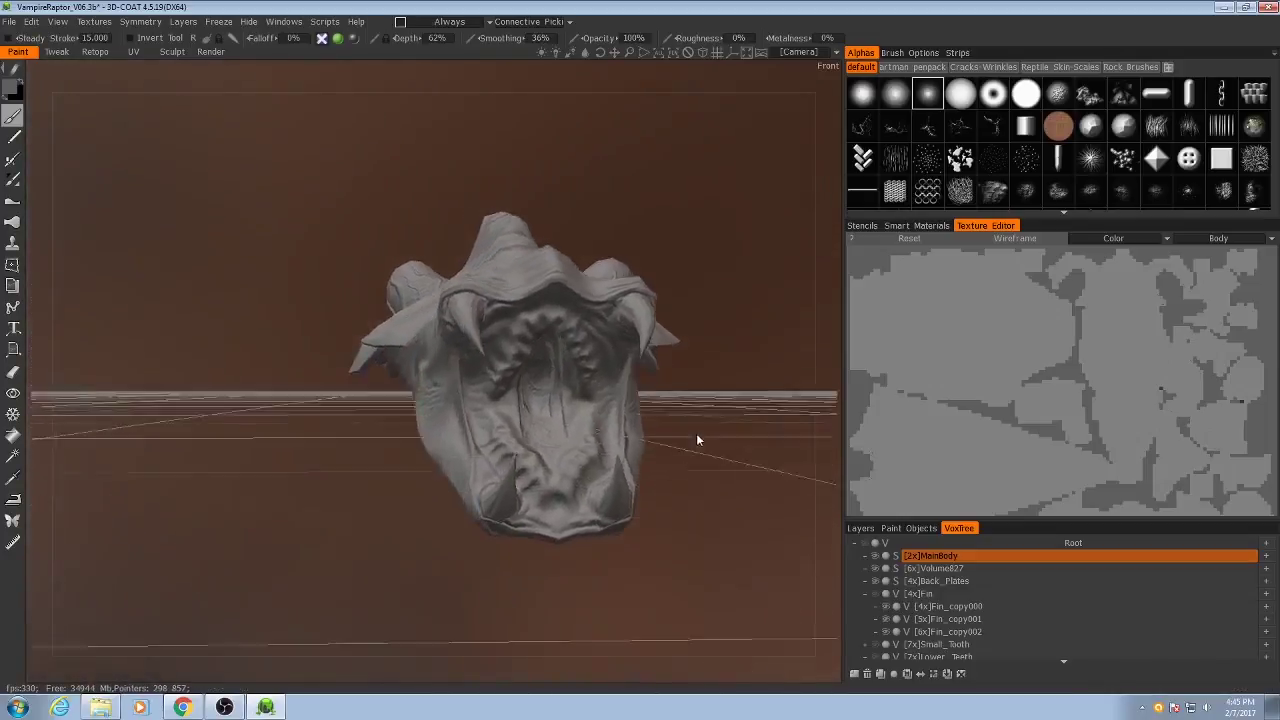